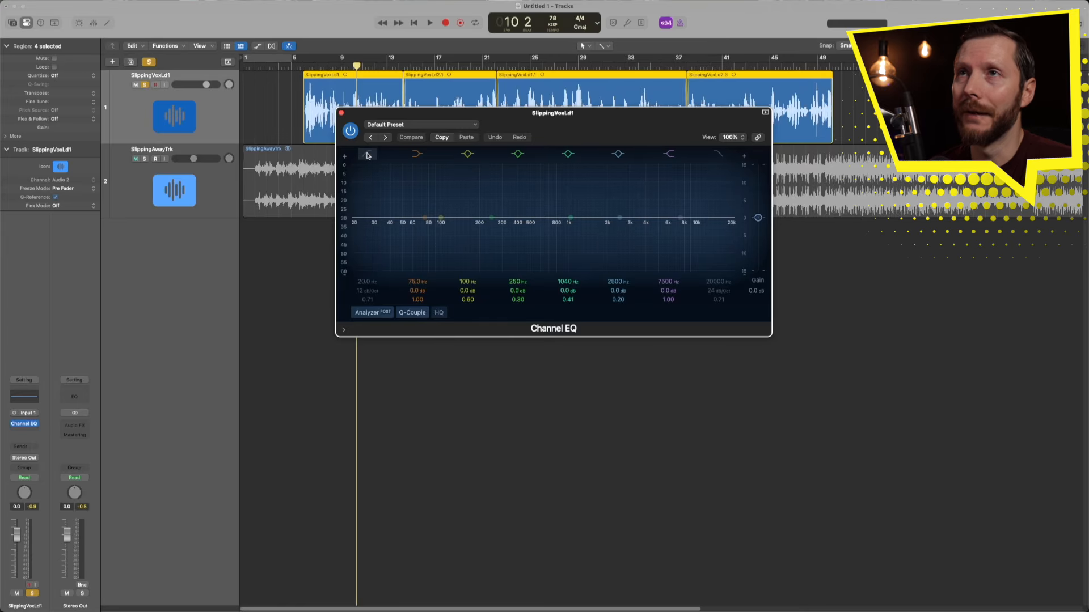
- Enable the low-cut band of the vocal's Channel EQ and set its frequency to about 67.5 Hz
{"action": "left_click", "coordinate": [368, 155]}
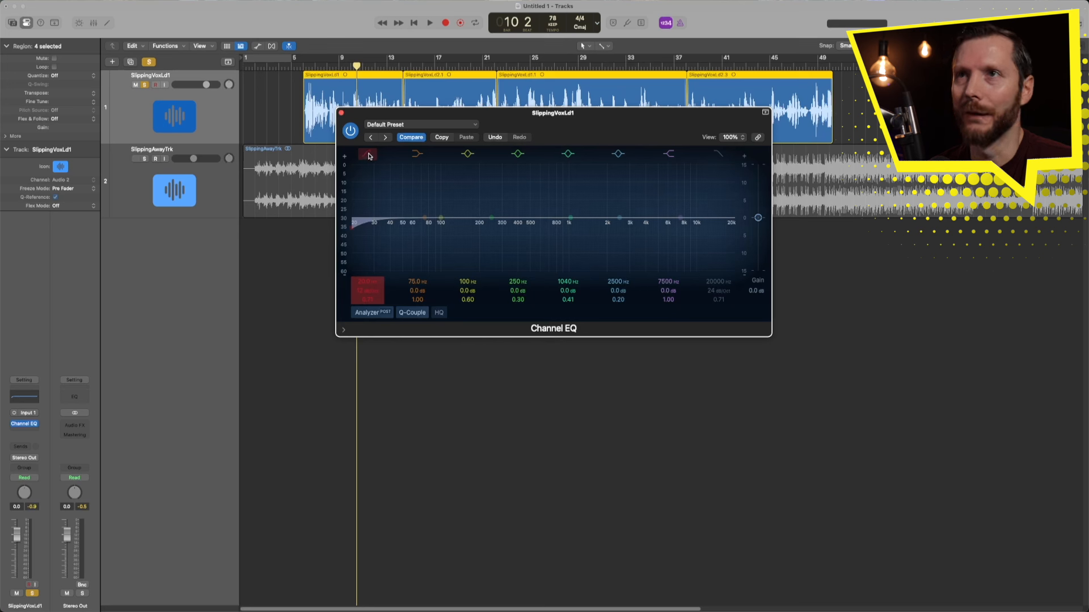
{"action": "left_click_drag", "start_coordinate": [353, 225], "coordinate": [411, 227]}
{"action": "left_click_drag", "start_coordinate": [368, 282], "coordinate": [368, 270]}
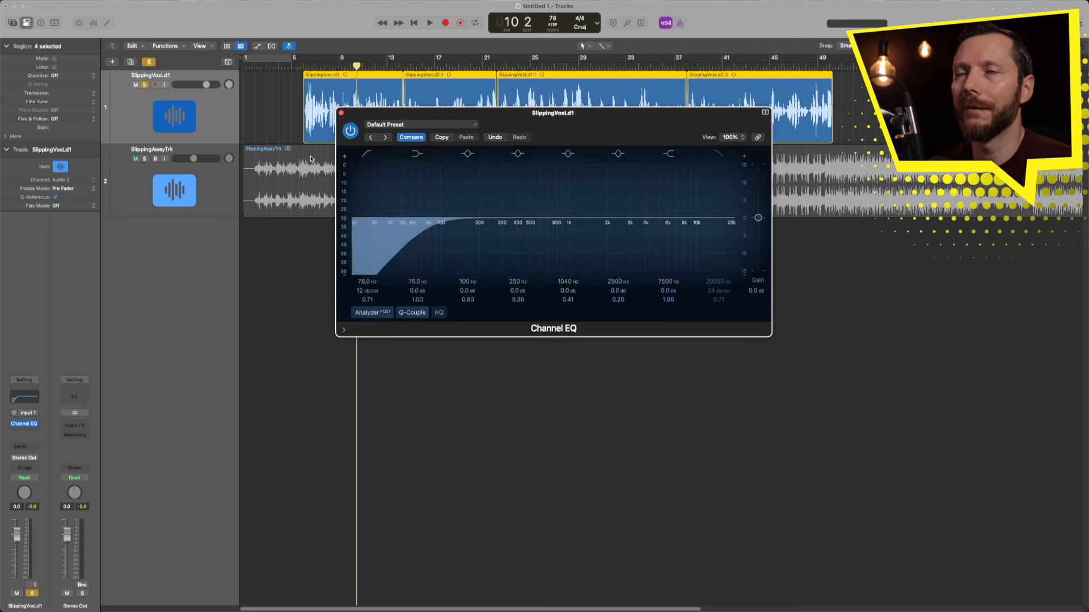
{"action": "mouse_move", "coordinate": [368, 282]}
{"action": "left_mouse_down"}
{"action": "mouse_move", "coordinate": [367, 242]}
{"action": "mouse_move", "coordinate": [368, 283]}
{"action": "left_mouse_up"}
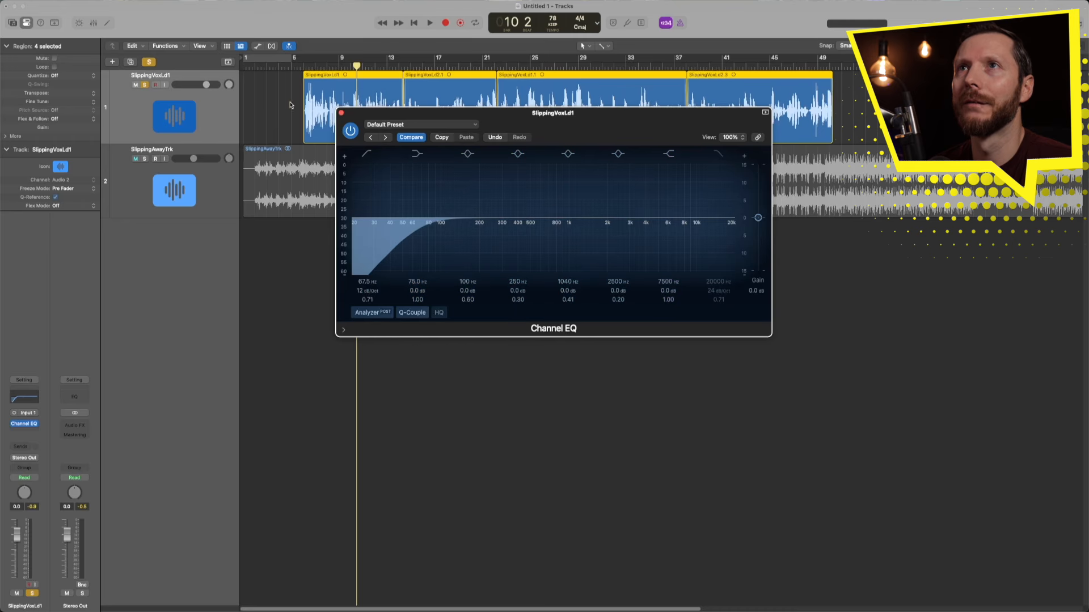
- Play the vocal from its start while sweeping the low-cut frequency, settle on 125 Hz, and close the EQ
{"action": "left_click", "coordinate": [303, 68]}
{"action": "key", "text": "space"}
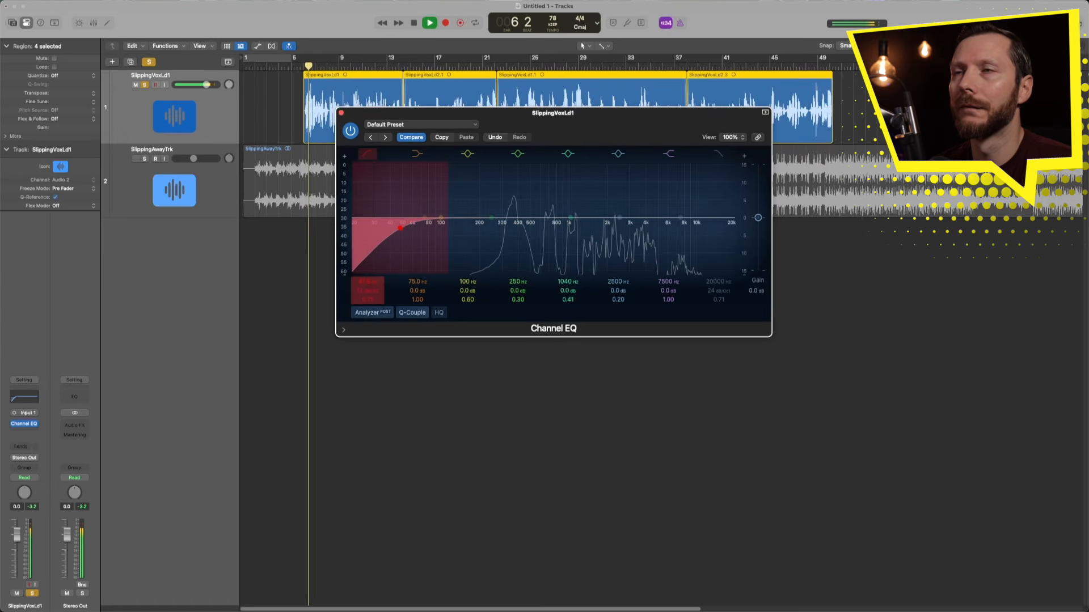
{"action": "left_click_drag", "start_coordinate": [368, 281], "coordinate": [368, 244]}
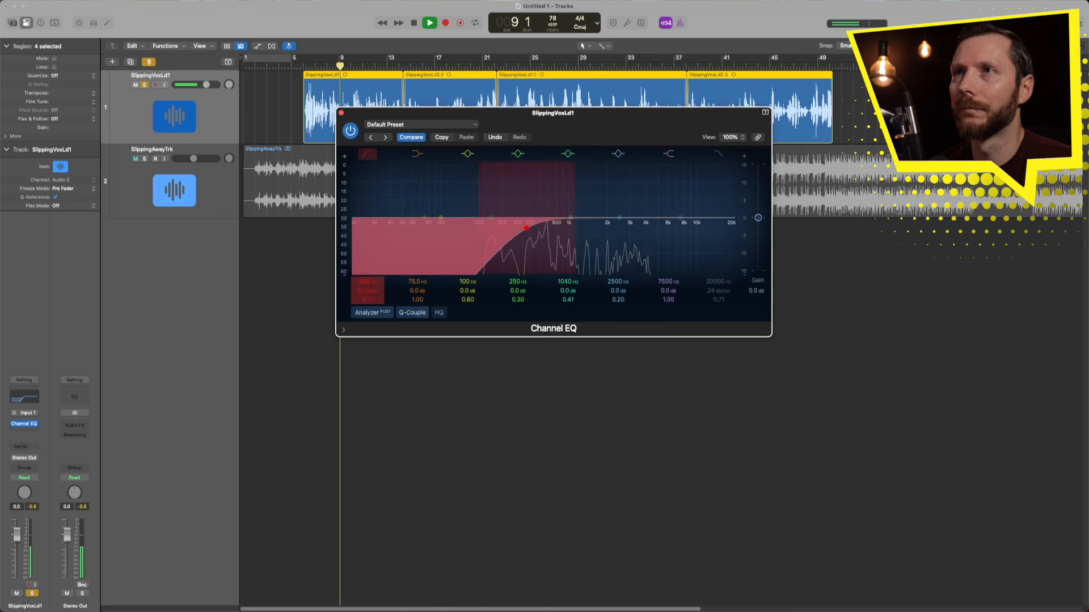
{"action": "left_click_drag", "start_coordinate": [368, 245], "coordinate": [368, 259]}
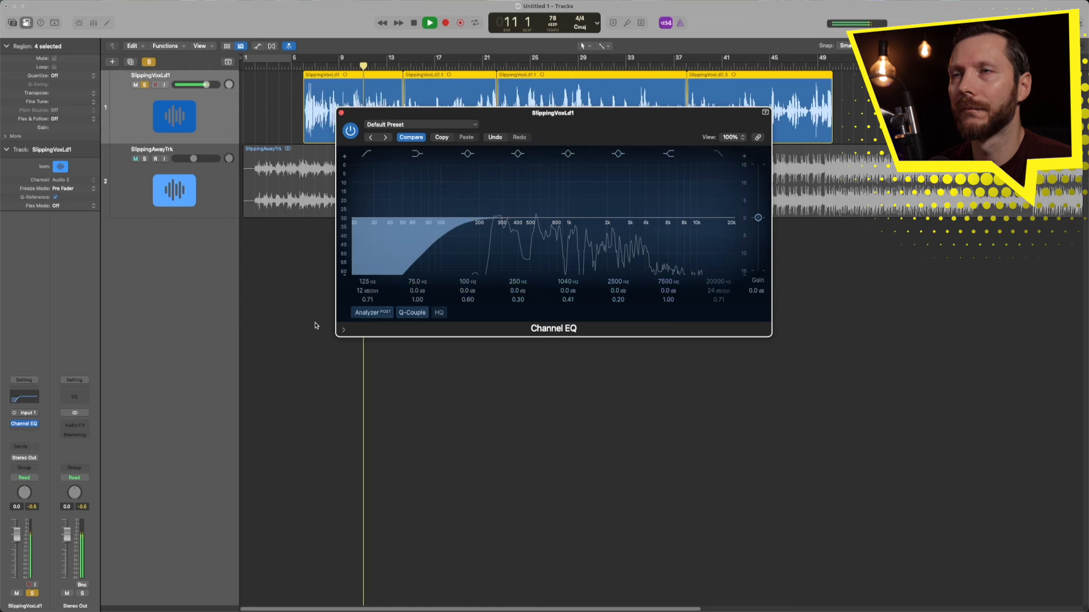
{"action": "key", "text": "space"}
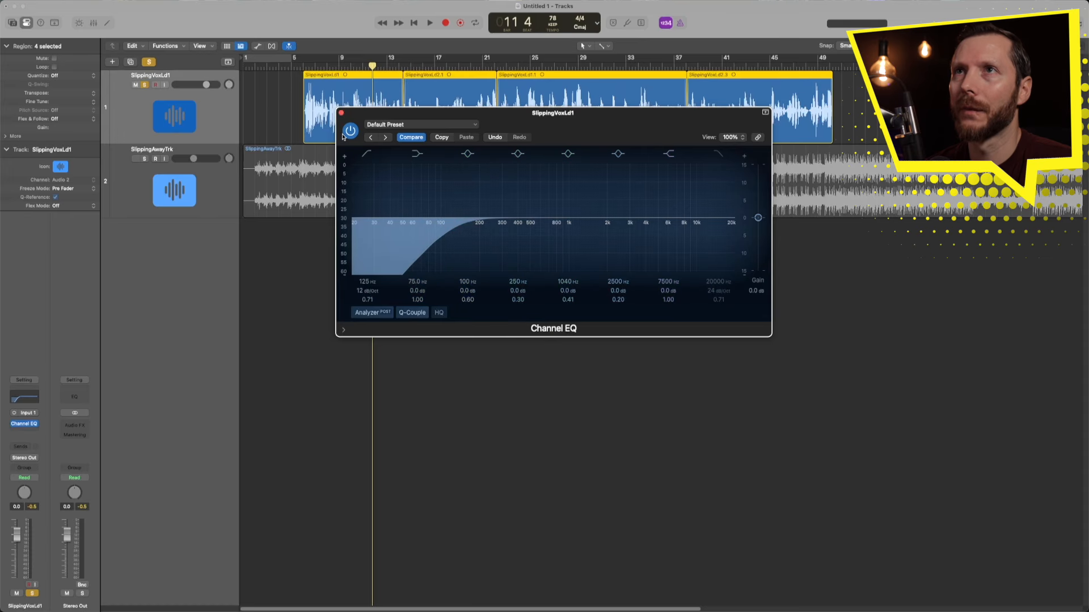
{"action": "left_click", "coordinate": [340, 114]}
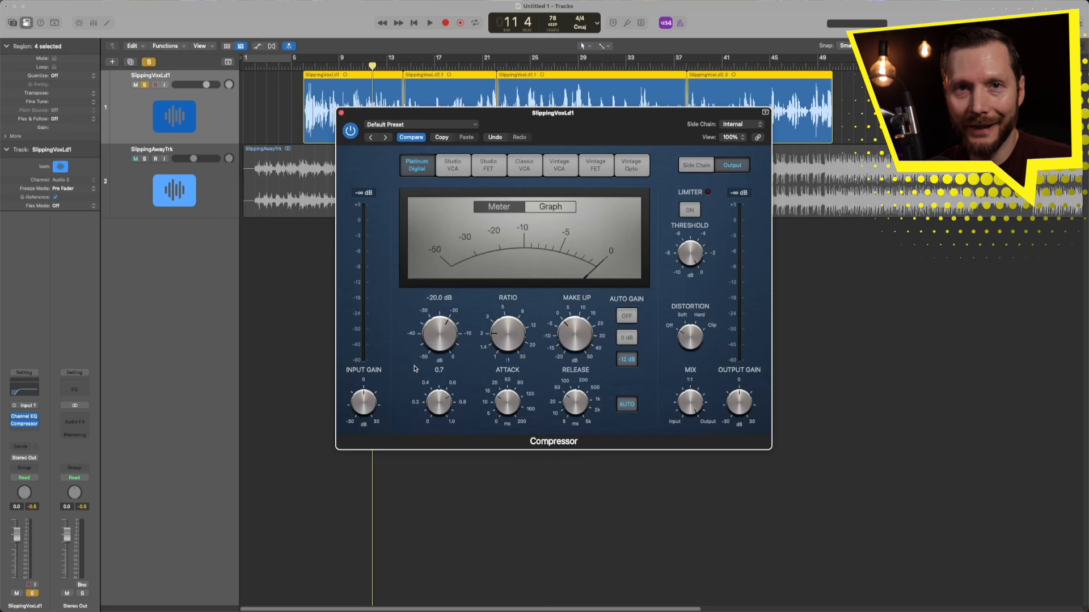
- Browse the compressor models from Studio VCA to Vintage Opto and choose Studio FET
{"action": "left_click", "coordinate": [454, 172]}
{"action": "left_click", "coordinate": [493, 173]}
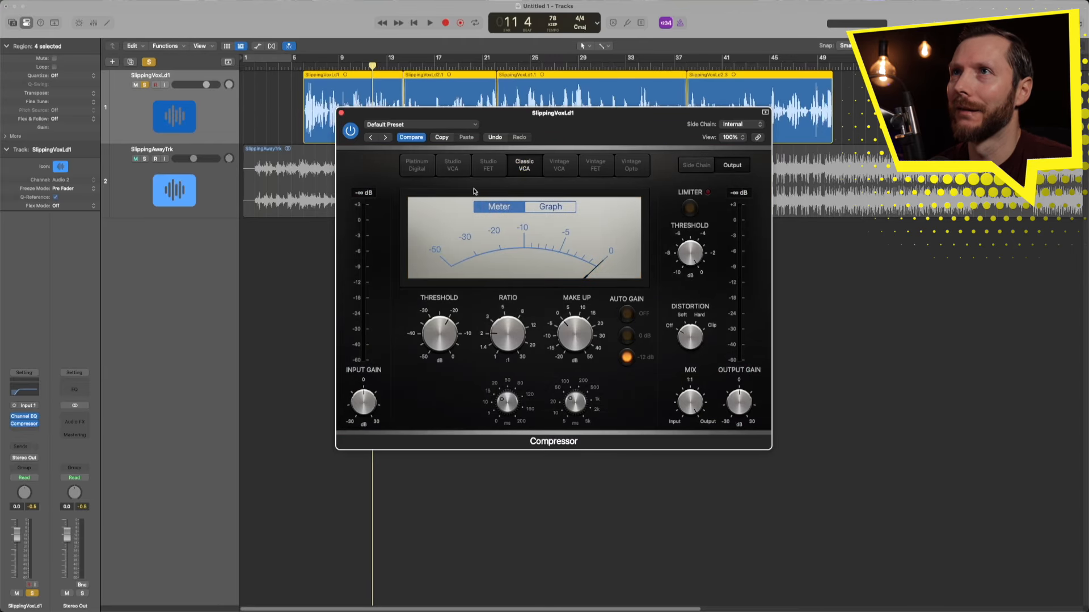
{"action": "left_click", "coordinate": [561, 170]}
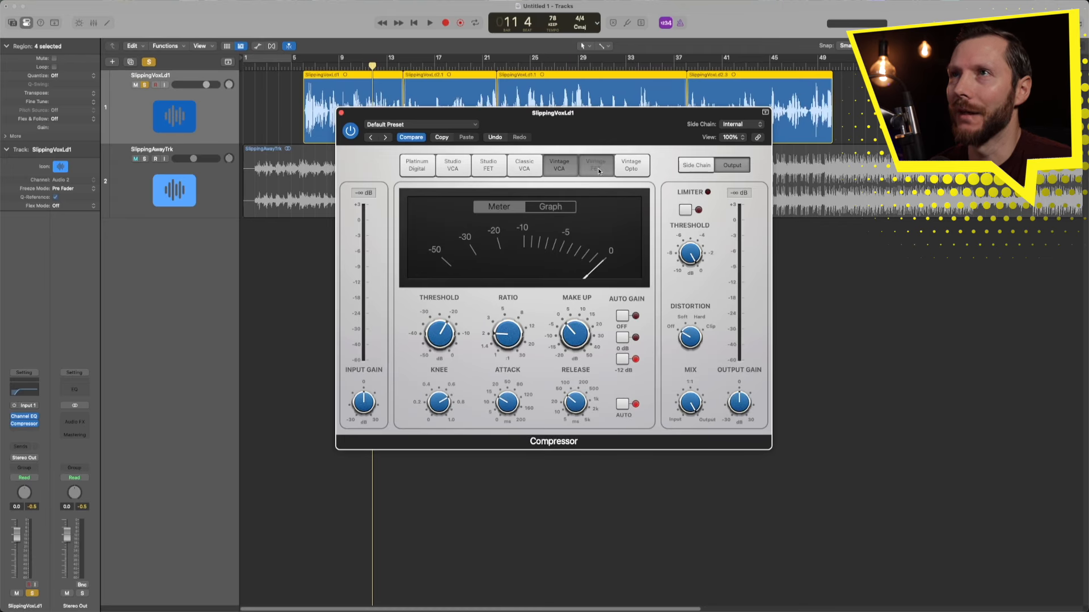
{"action": "left_click", "coordinate": [597, 168]}
{"action": "left_click", "coordinate": [631, 165]}
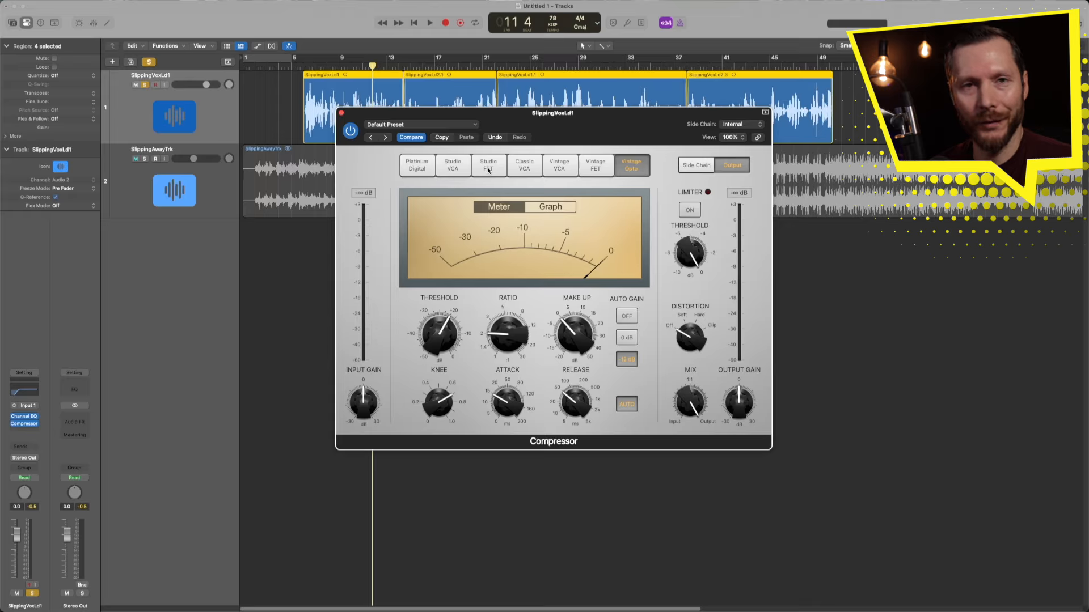
{"action": "left_click", "coordinate": [488, 166]}
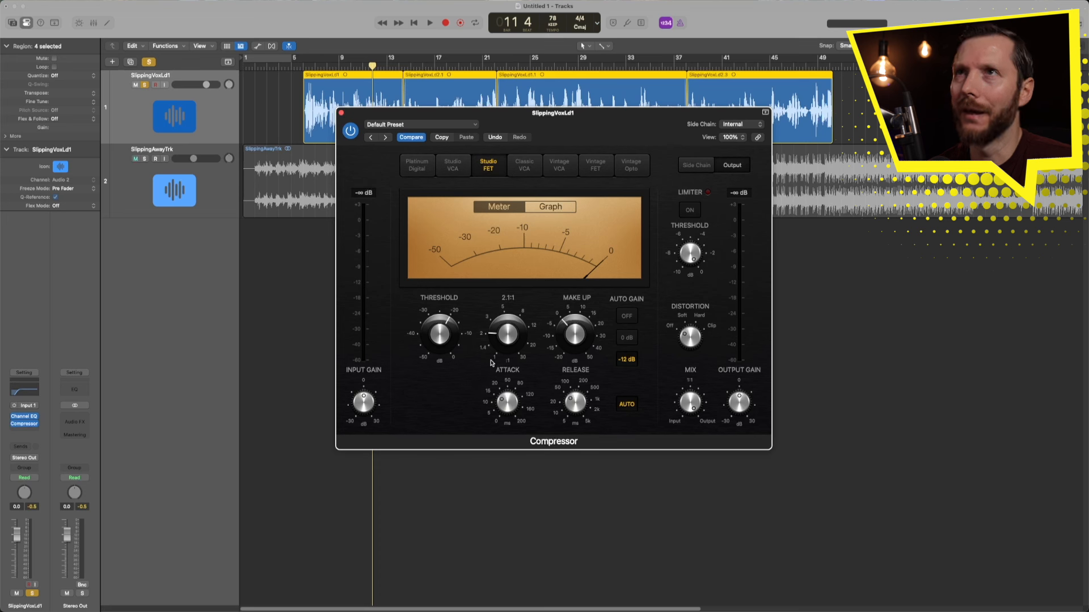
- Load the compressor's Studio Vocal preset from the Voice category, set the make-up gain to 0 dB, and close the plug-in
{"action": "left_click", "coordinate": [408, 125]}
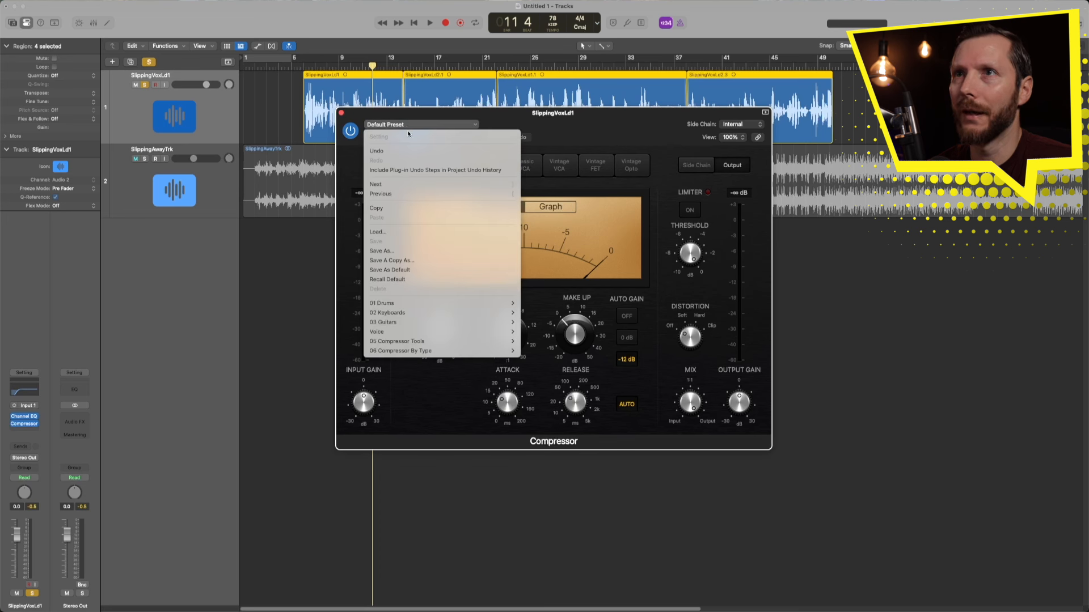
{"action": "mouse_move", "coordinate": [432, 335]}
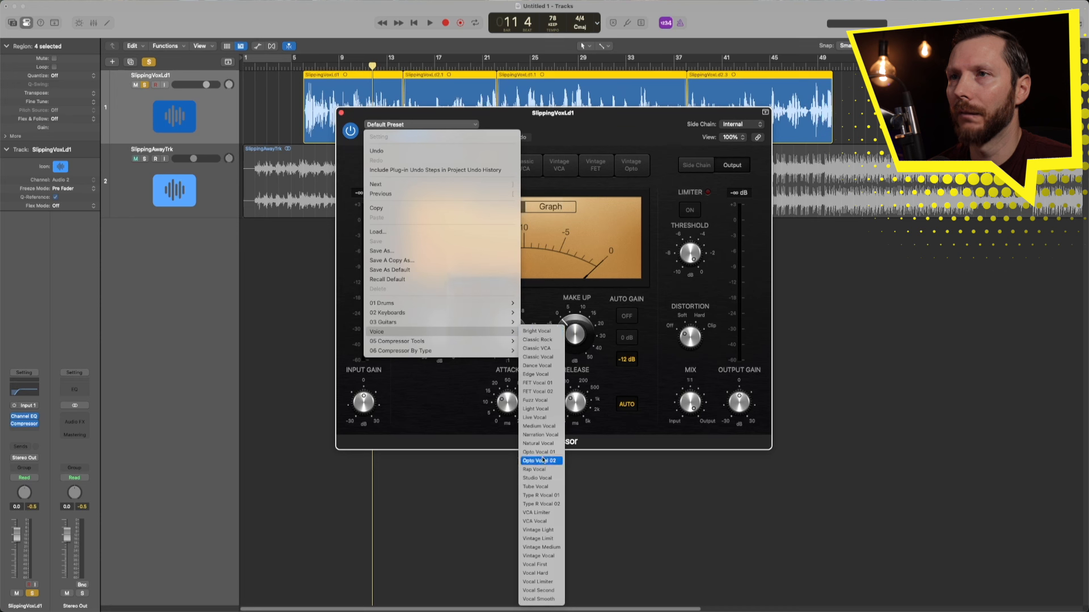
{"action": "left_click", "coordinate": [538, 478]}
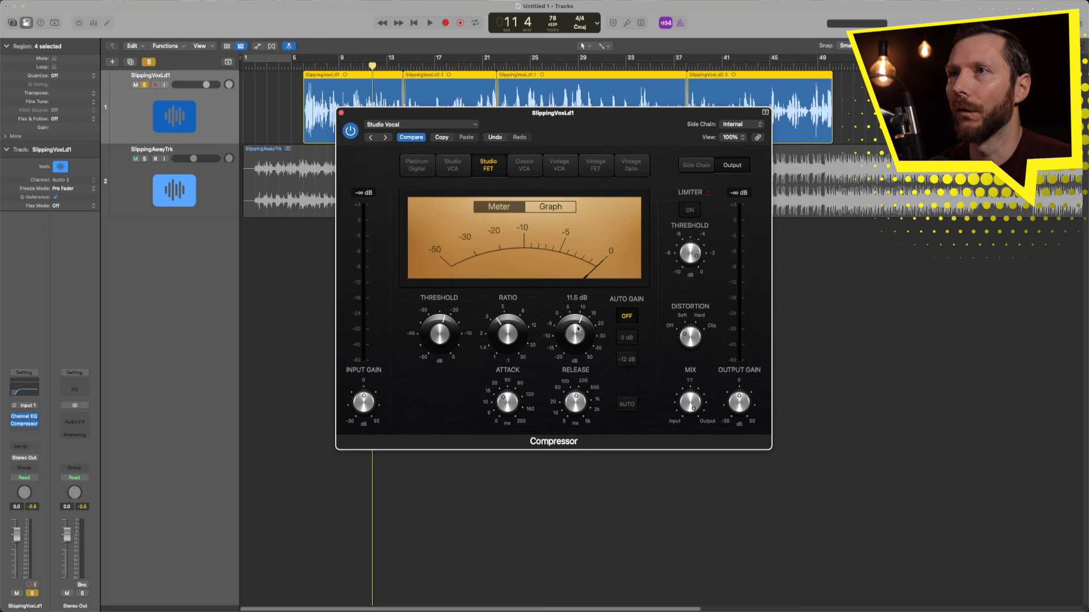
{"action": "left_click_drag", "start_coordinate": [577, 328], "coordinate": [572, 356]}
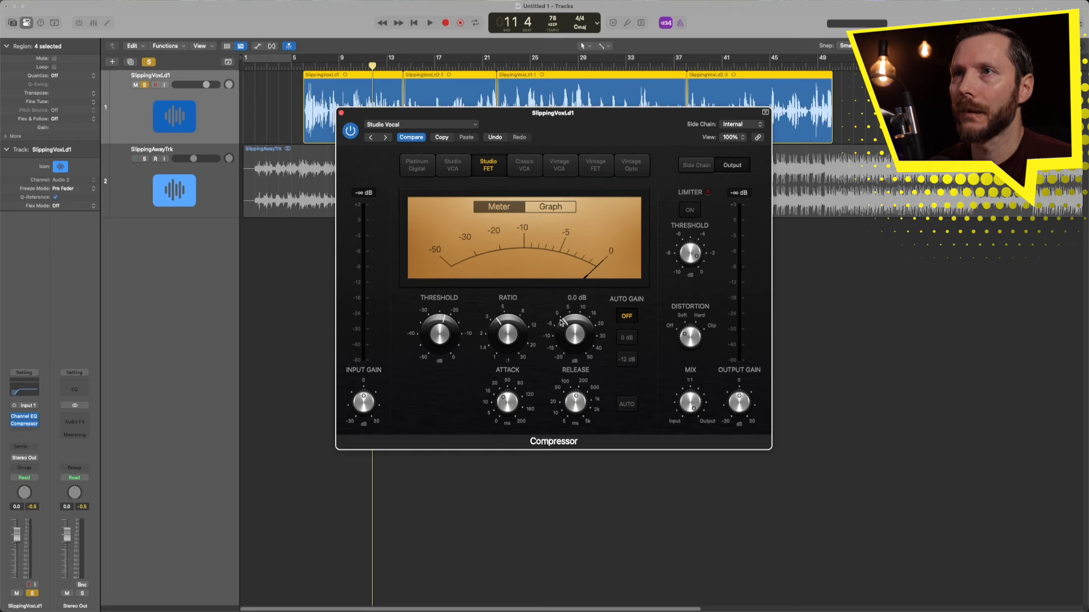
{"action": "mouse_move", "coordinate": [442, 335]}
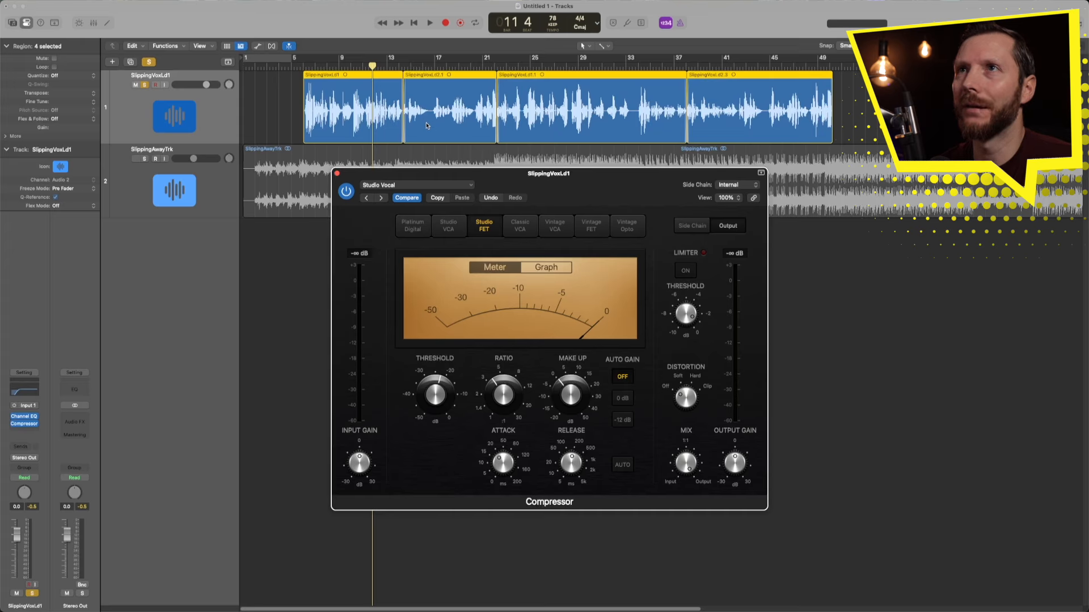
{"action": "left_click", "coordinate": [447, 127]}
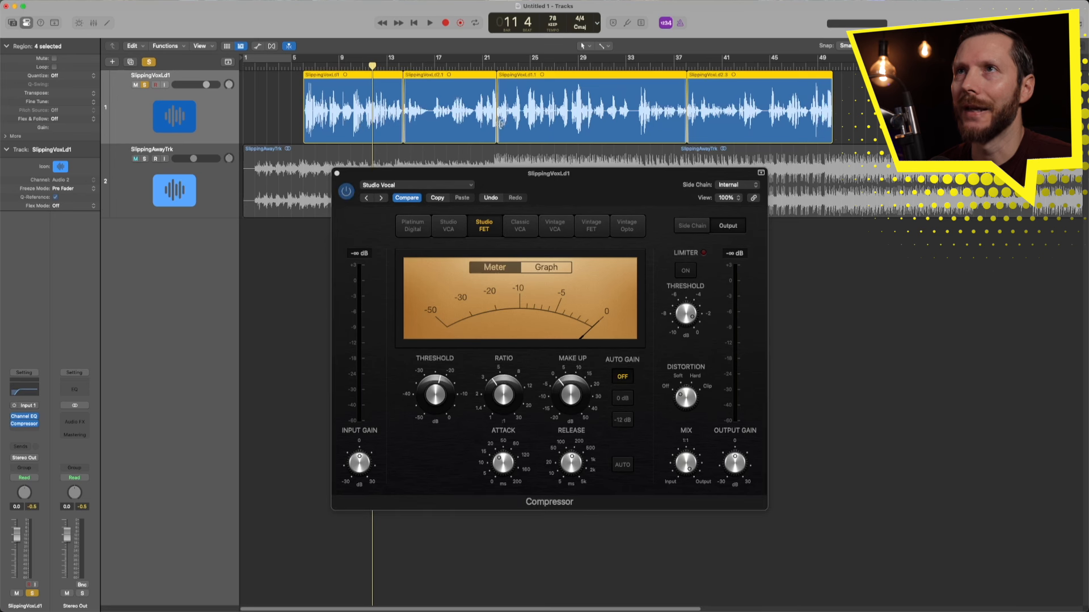
{"action": "left_click", "coordinate": [337, 174]}
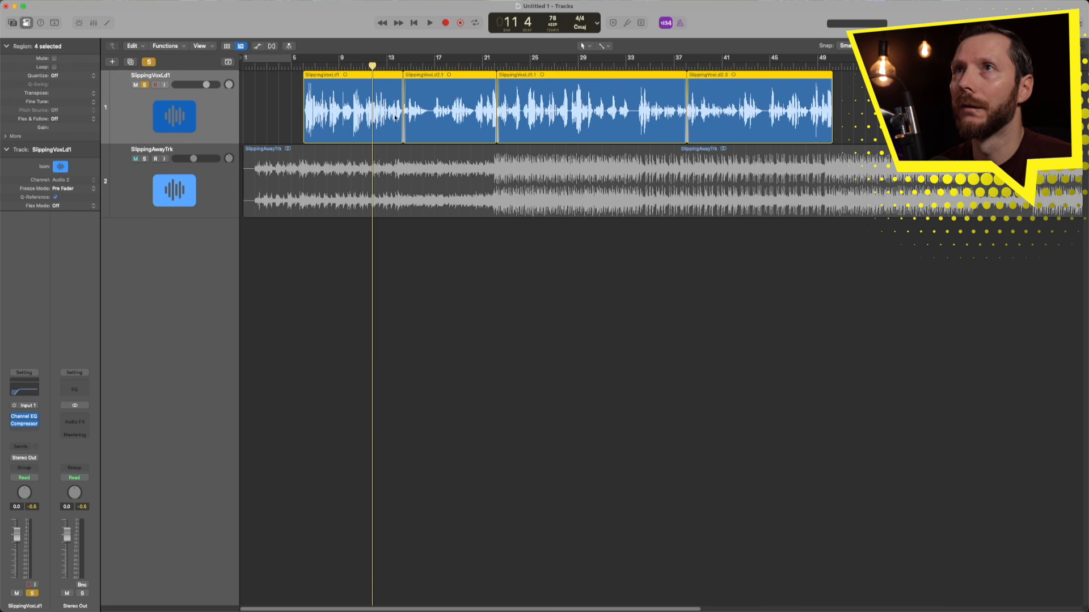
- Split the second vocal region with the Scissors tool in the gap just after bar 20, before its louder closing phrase
{"action": "left_click_drag", "start_coordinate": [367, 85], "coordinate": [560, 174]}
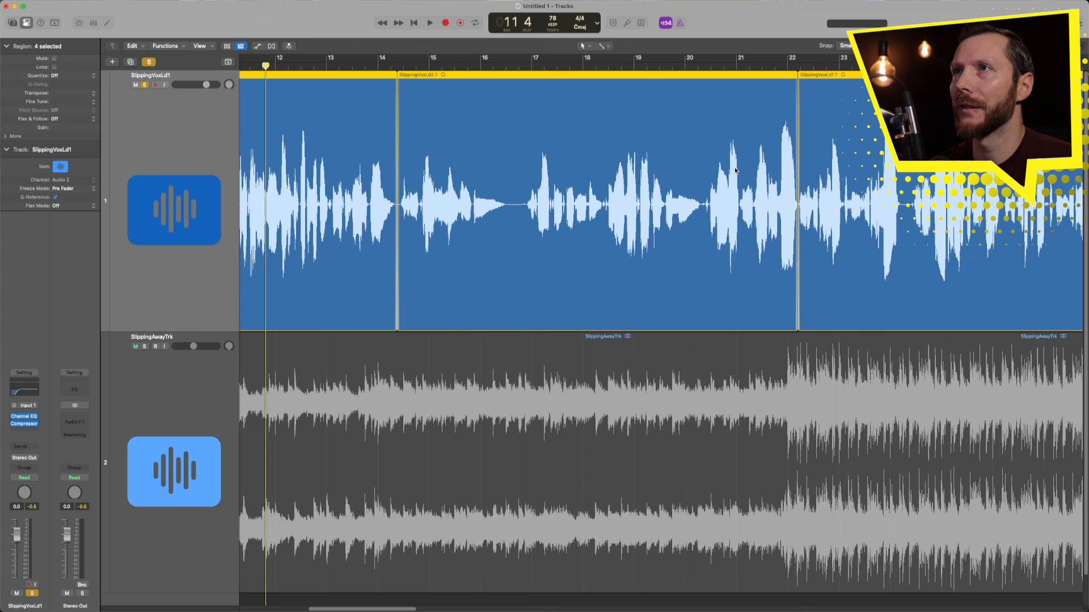
{"action": "left_click", "coordinate": [603, 46]}
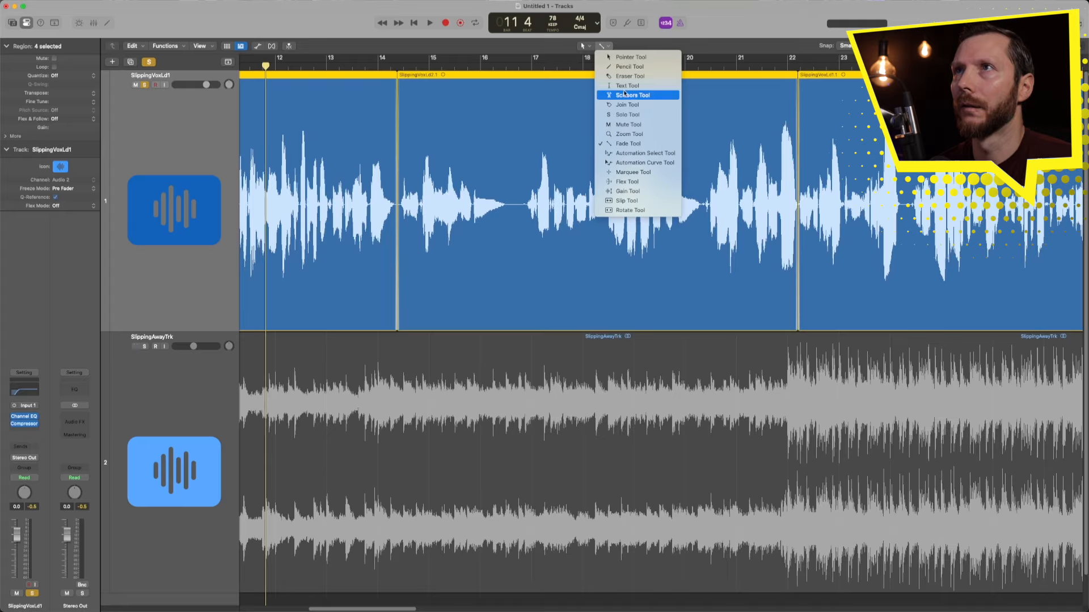
{"action": "left_click", "coordinate": [628, 95]}
{"action": "left_click", "coordinate": [701, 203]}
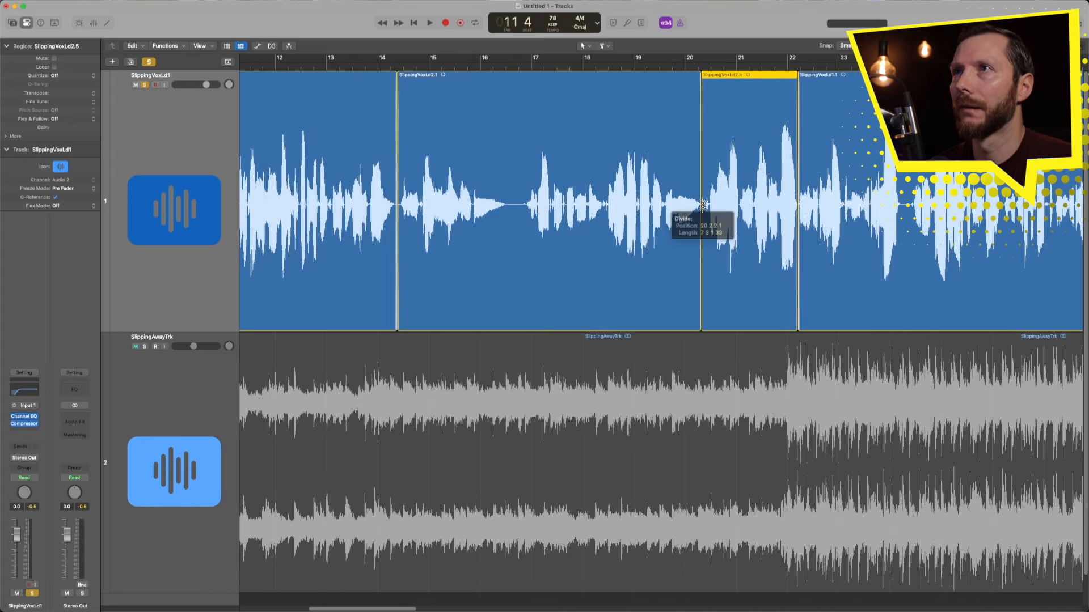
- Raise the quieter vocal region between bars 14 and 20 by about 2.6 dB with the Gain tool
{"action": "left_click", "coordinate": [601, 46]}
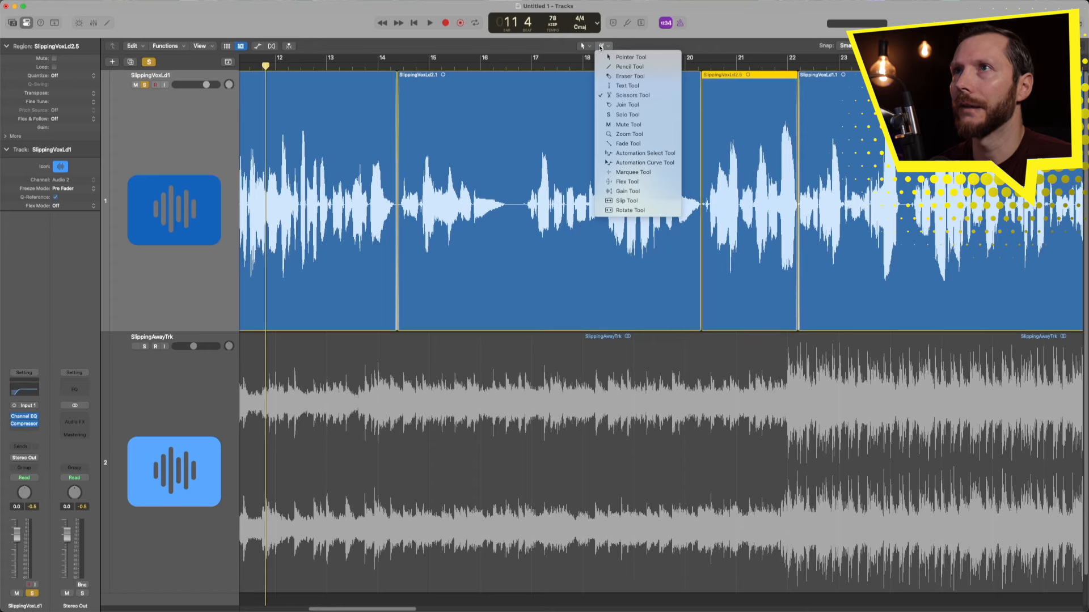
{"action": "left_click", "coordinate": [627, 191]}
{"action": "left_click", "coordinate": [522, 203]}
{"action": "left_click_drag", "start_coordinate": [522, 202], "coordinate": [521, 194]}
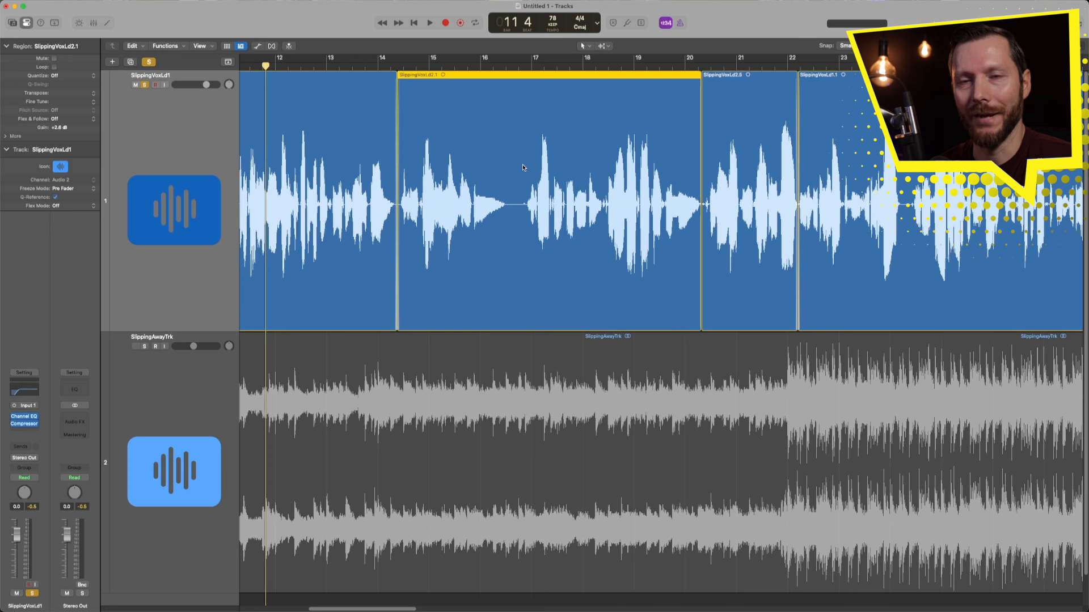
{"action": "left_click", "coordinate": [520, 172], "text": "ctrl+alt"}
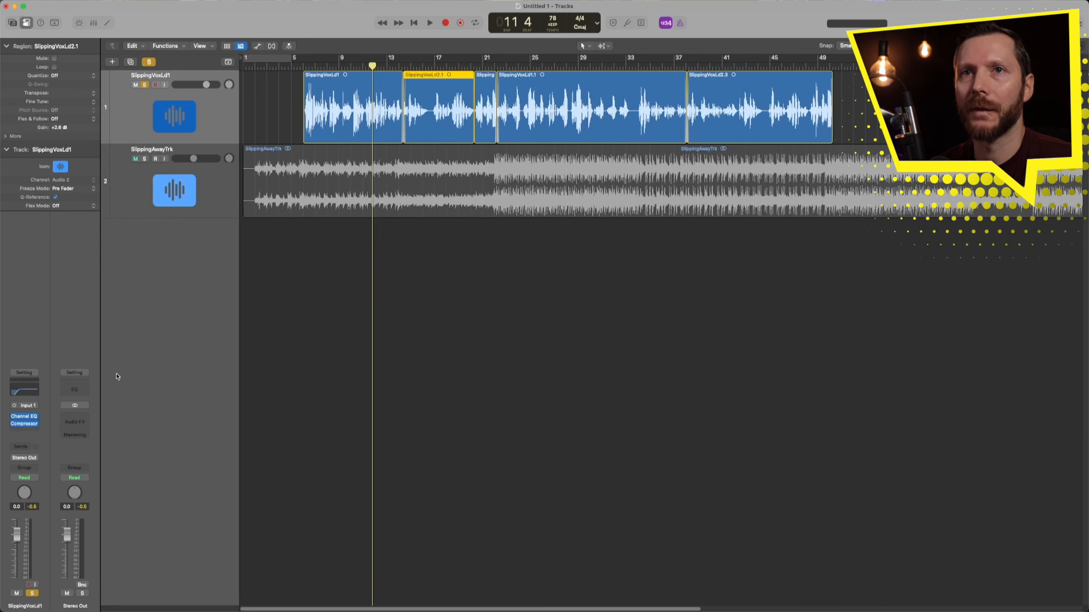
- Reopen the vocal's compressor and set its threshold to -12 dB while playing from the start of the vocal
{"action": "left_click", "coordinate": [24, 424]}
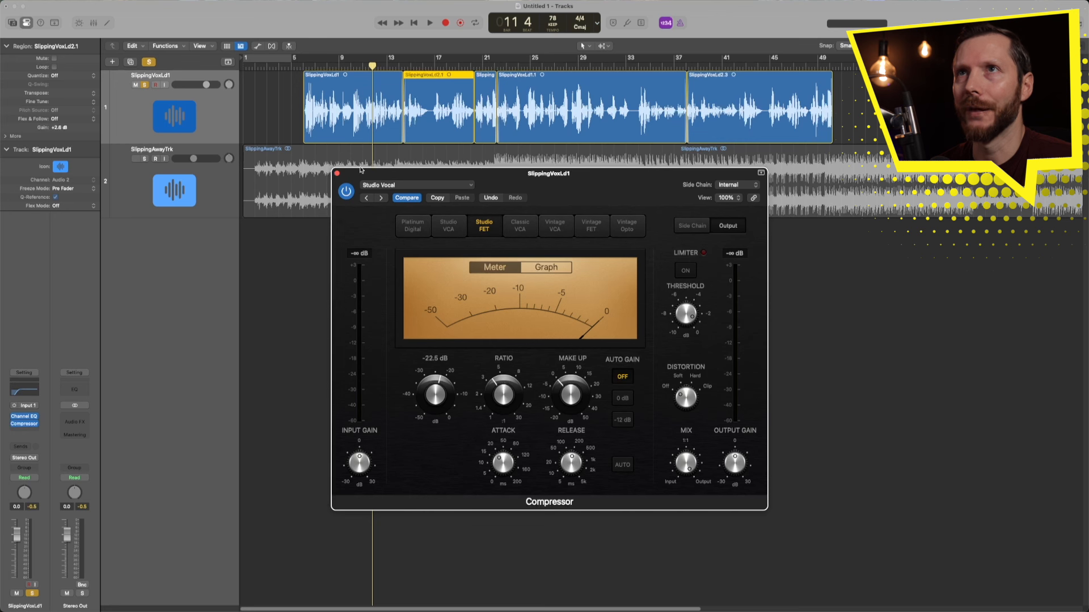
{"action": "left_click", "coordinate": [303, 67]}
{"action": "key", "text": "space"}
{"action": "left_click_drag", "start_coordinate": [444, 403], "coordinate": [437, 371]}
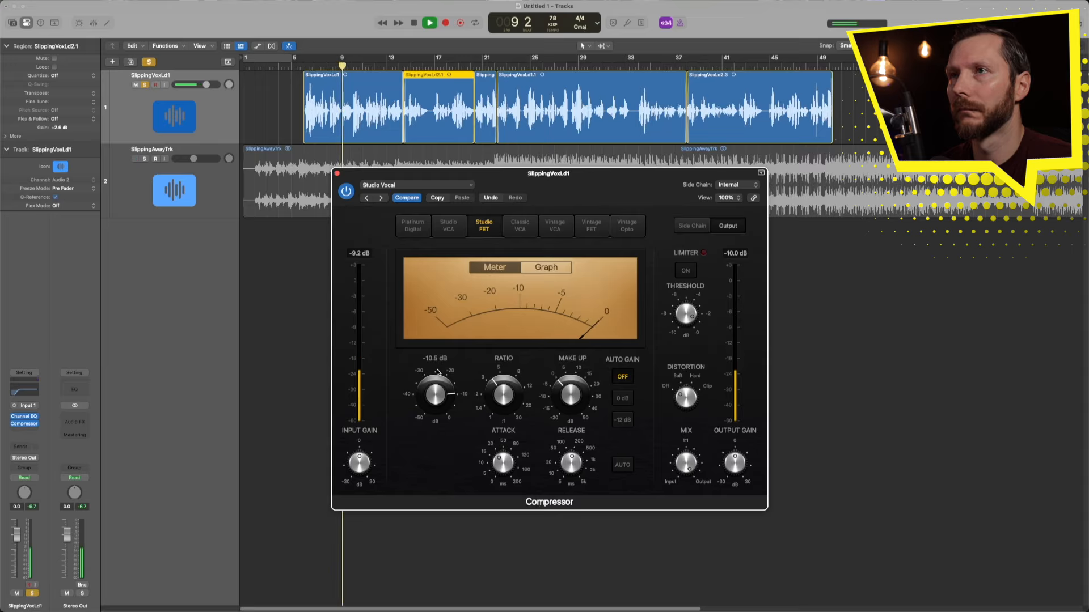
{"action": "mouse_move", "coordinate": [436, 386]}
{"action": "left_mouse_down"}
{"action": "mouse_move", "coordinate": [437, 398]}
{"action": "mouse_move", "coordinate": [448, 387]}
{"action": "left_mouse_up"}
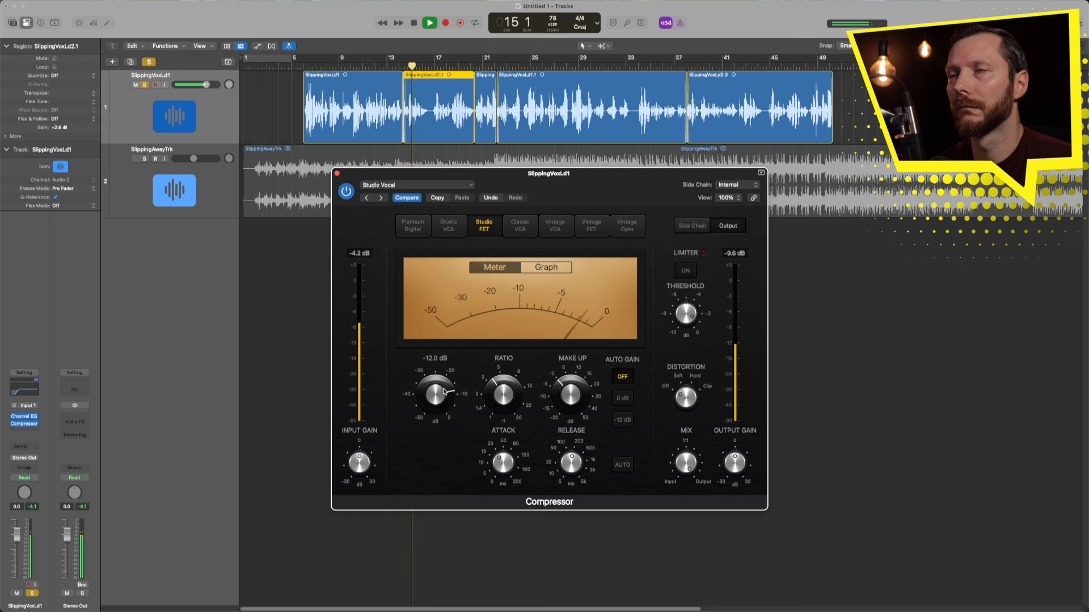
{"action": "key", "text": "space"}
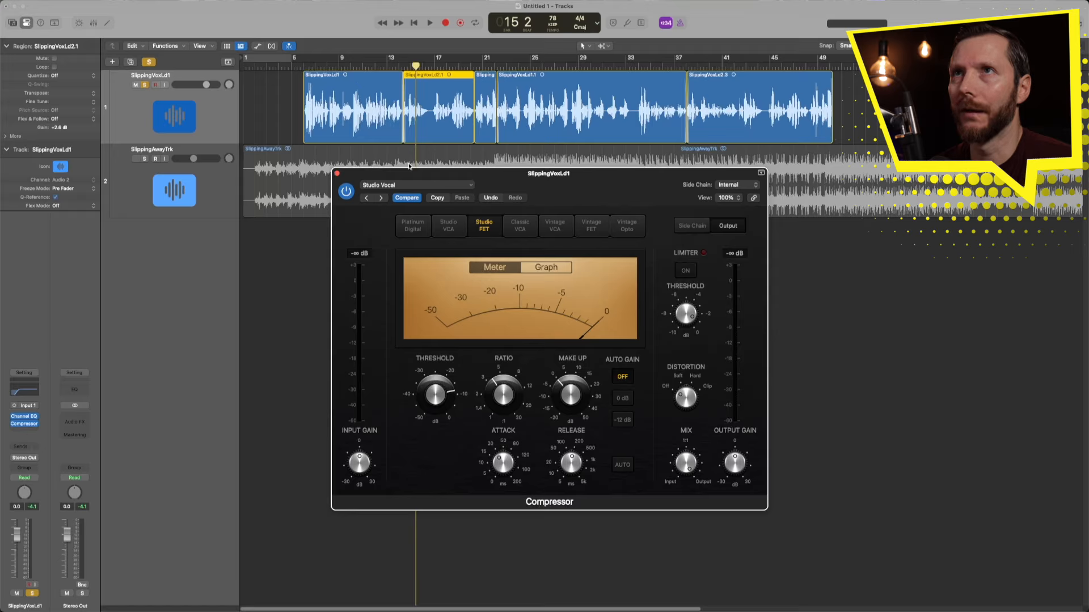
- Play the vocal from bar 10 and again from bar 15 to compare the compressor's gain reduction in both passages
{"action": "left_click", "coordinate": [353, 65]}
{"action": "key", "text": "space"}
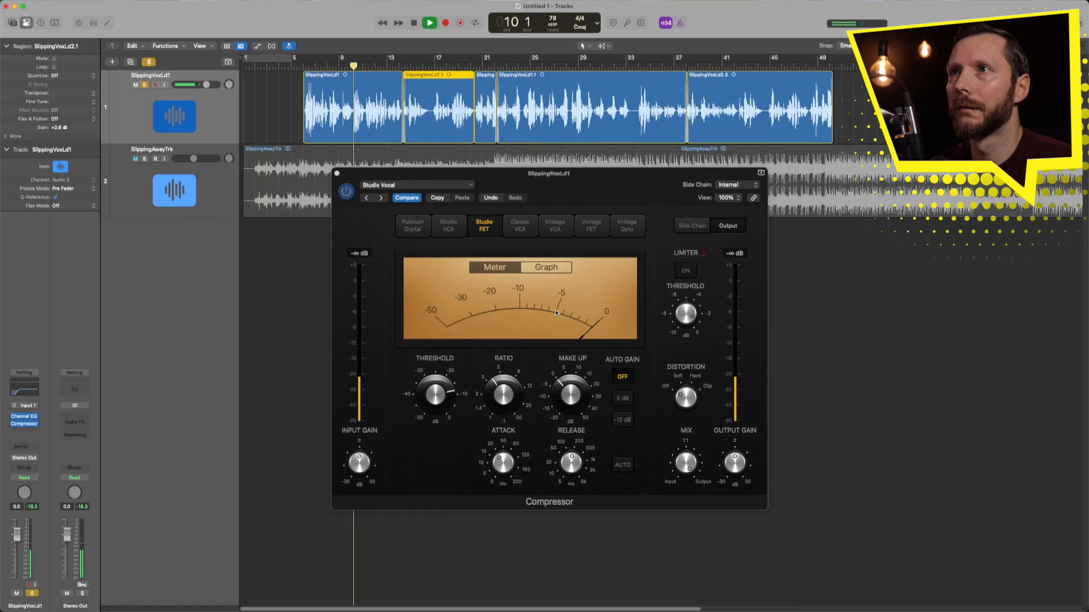
{"action": "key", "text": "space"}
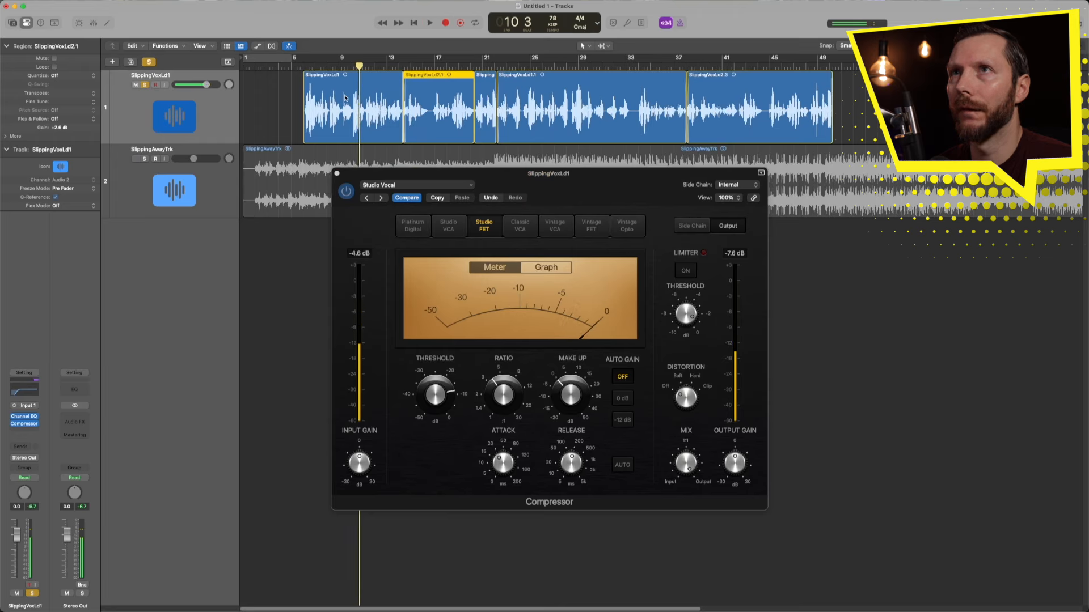
{"action": "left_click", "coordinate": [416, 64]}
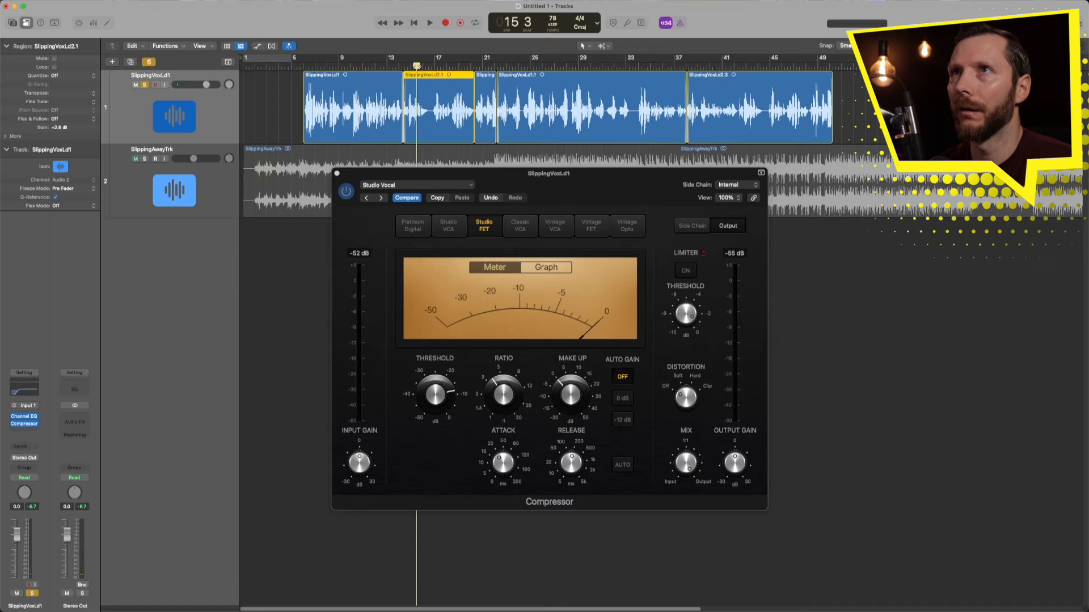
{"action": "key", "text": "space"}
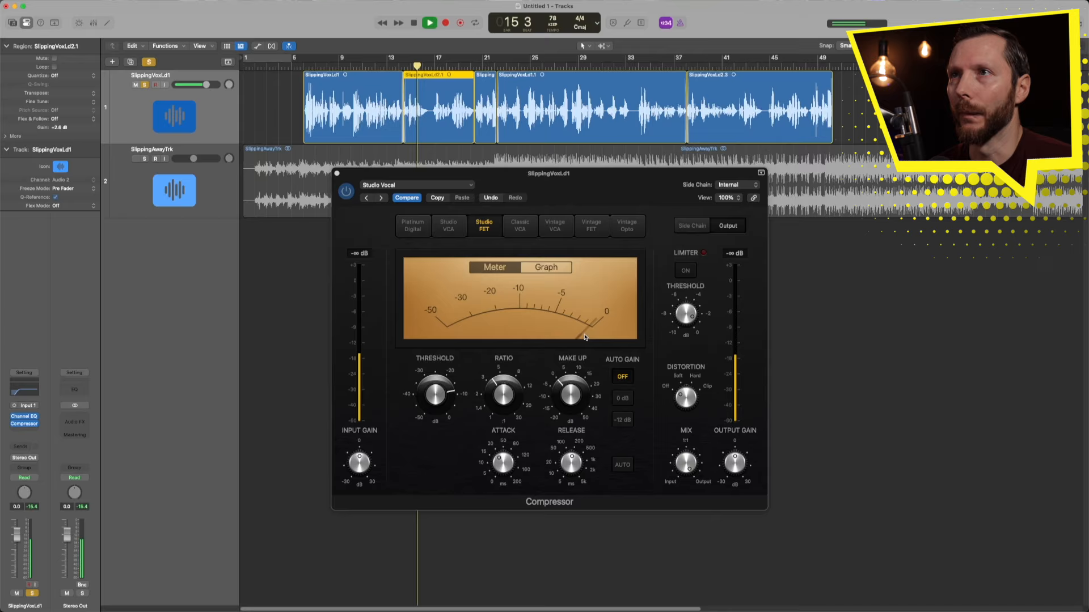
{"action": "key", "text": "space"}
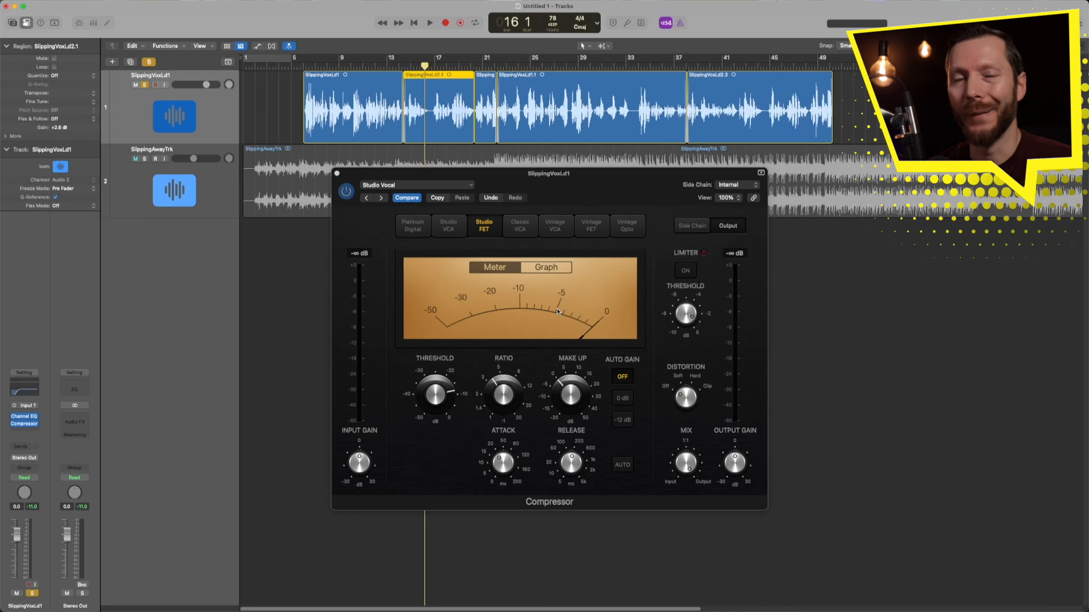
{"action": "left_click_drag", "start_coordinate": [424, 78], "coordinate": [419, 78]}
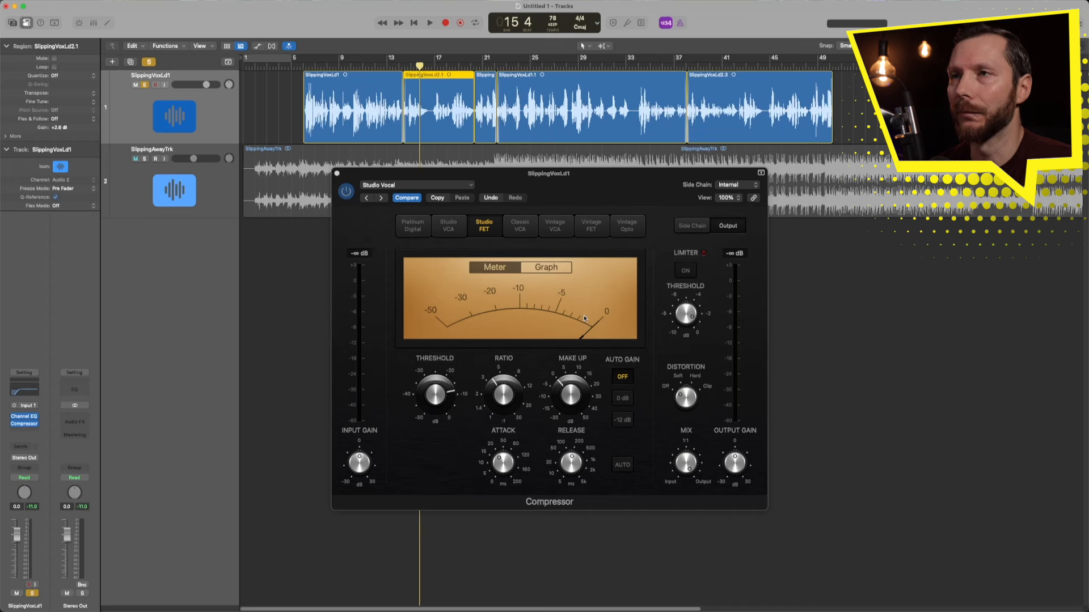
- Set the compressor's make-up gain to 3 dB and close the plug-in
{"action": "mouse_move", "coordinate": [568, 398]}
{"action": "left_click_drag", "start_coordinate": [571, 399], "coordinate": [570, 393]}
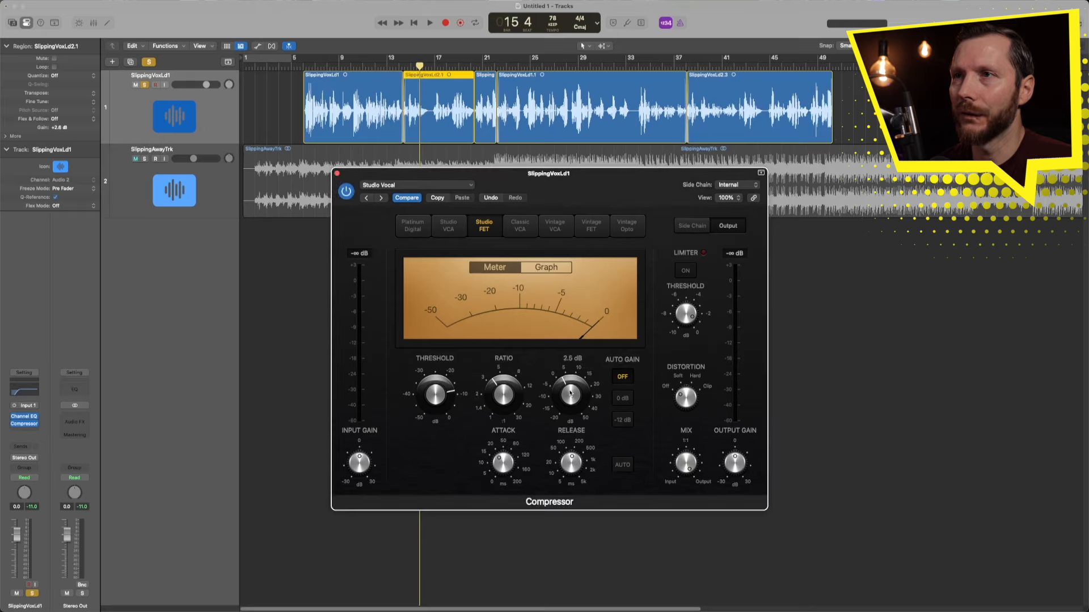
{"action": "left_click_drag", "start_coordinate": [573, 391], "coordinate": [573, 393]}
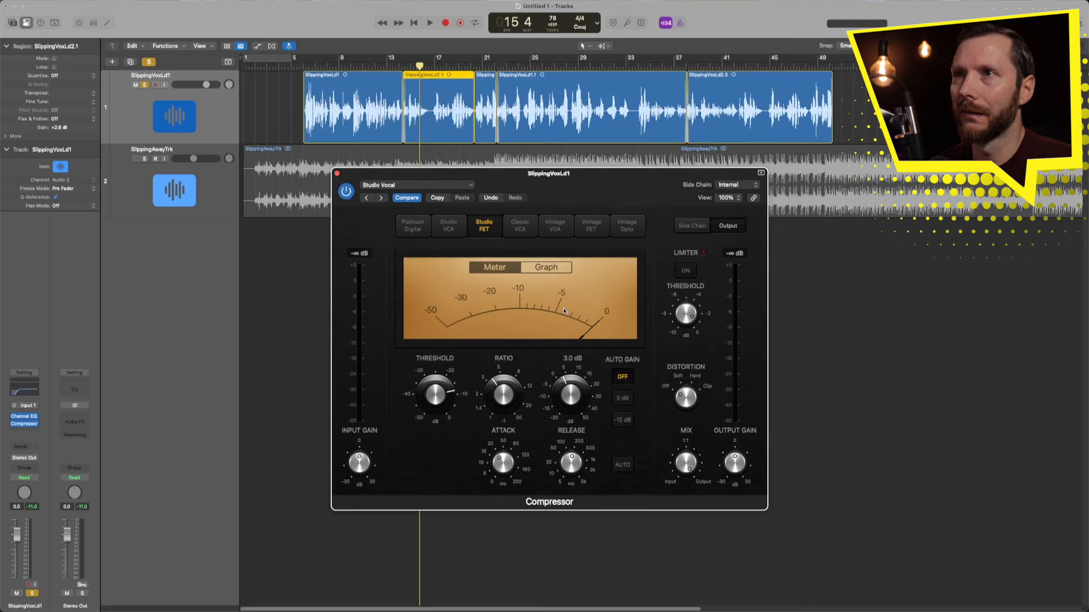
{"action": "mouse_move", "coordinate": [570, 363]}
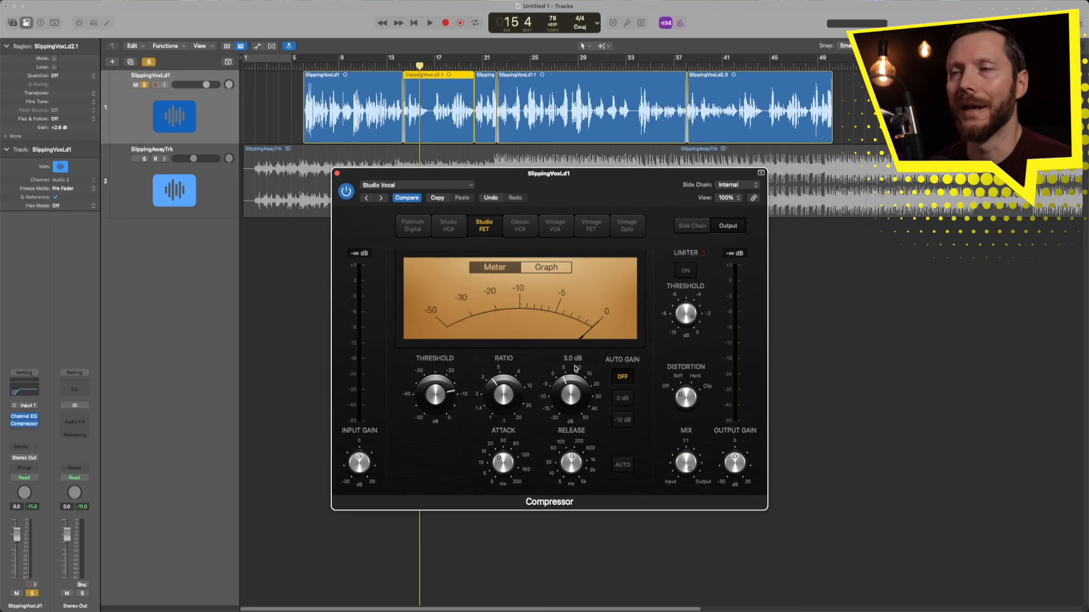
{"action": "left_click", "coordinate": [337, 172]}
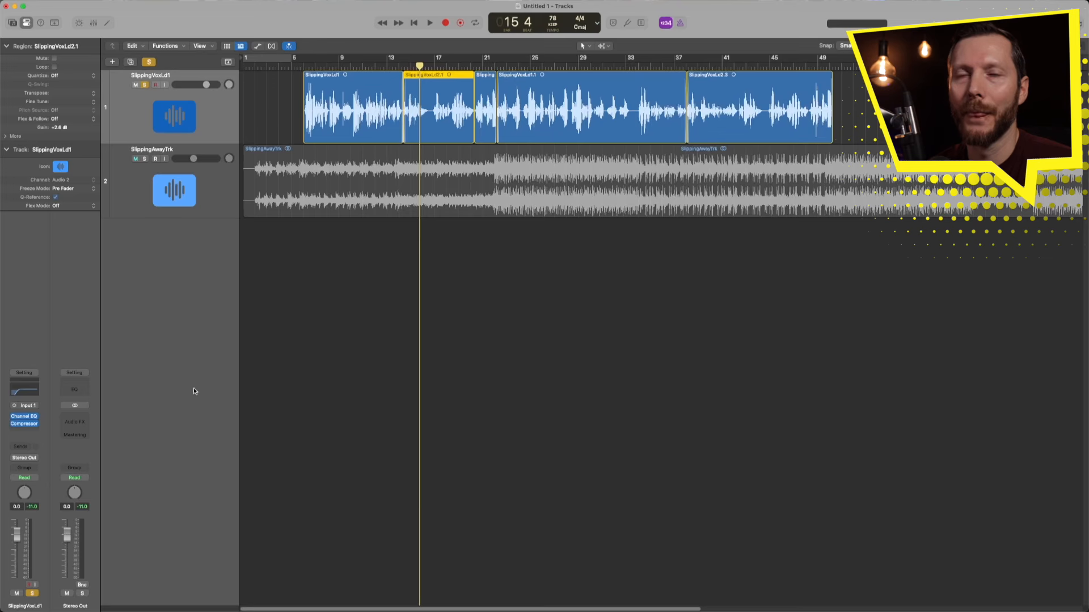
{"action": "left_click", "coordinate": [26, 384]}
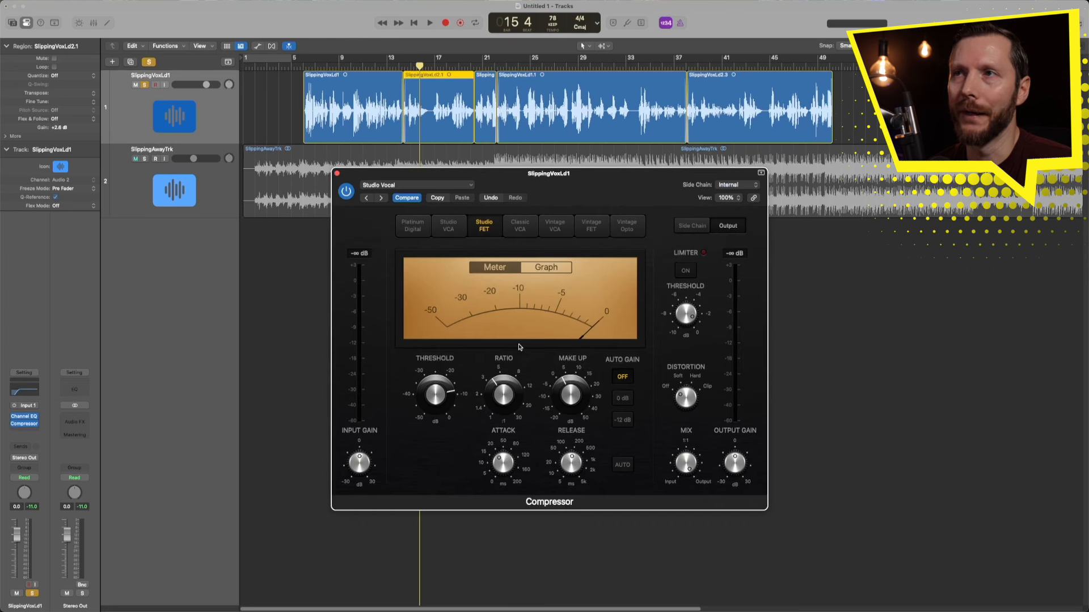
{"action": "left_click", "coordinate": [337, 173]}
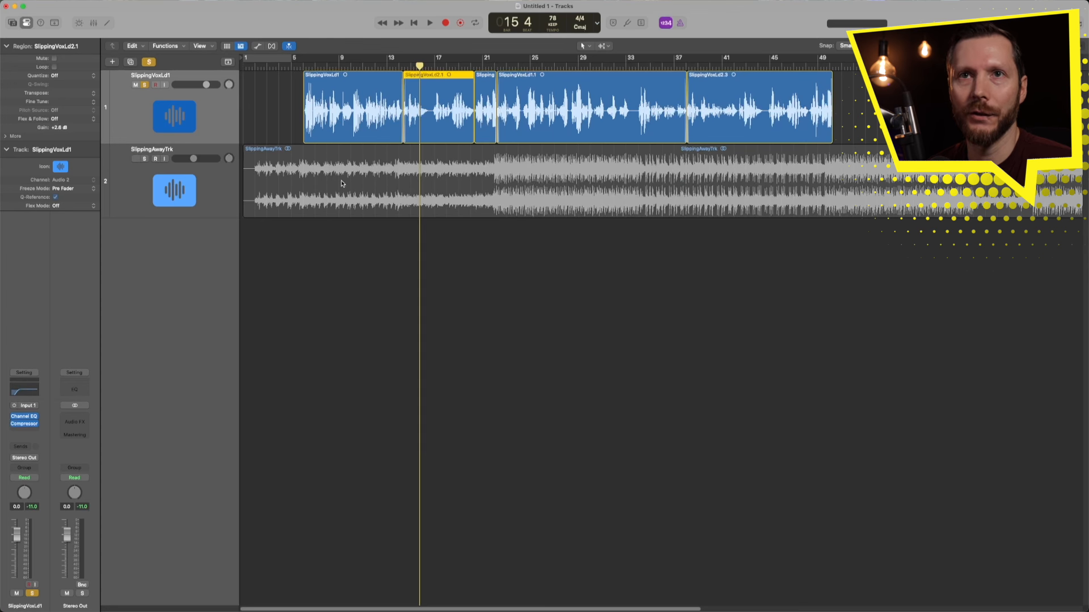
- Insert a second mono Compressor after the first on the lead vocal and switch its model to Vintage Opto
{"action": "left_click", "coordinate": [23, 433]}
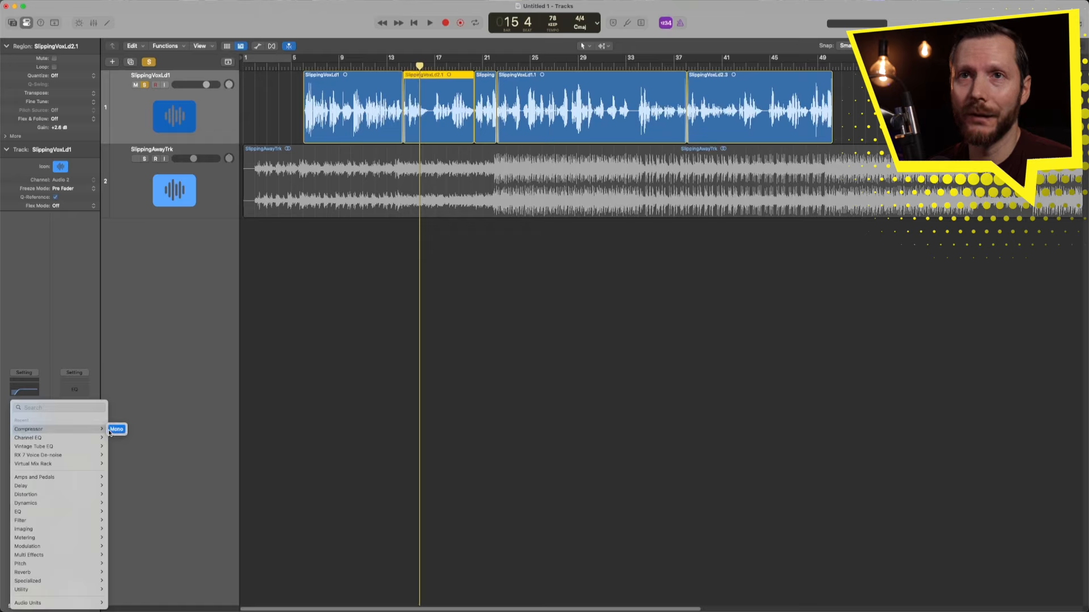
{"action": "mouse_move", "coordinate": [50, 507]}
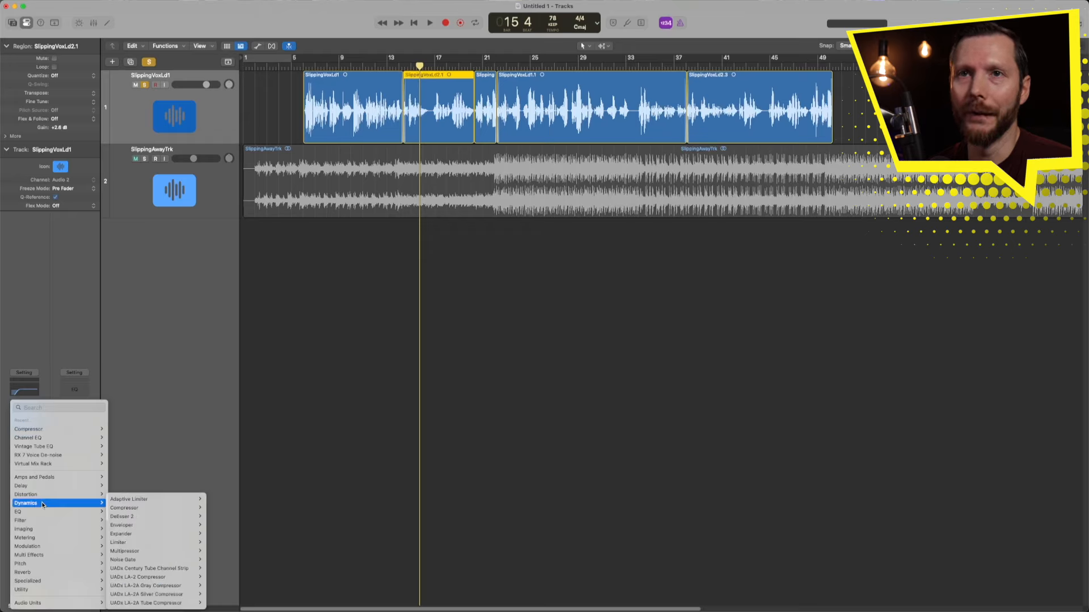
{"action": "mouse_move", "coordinate": [192, 508]}
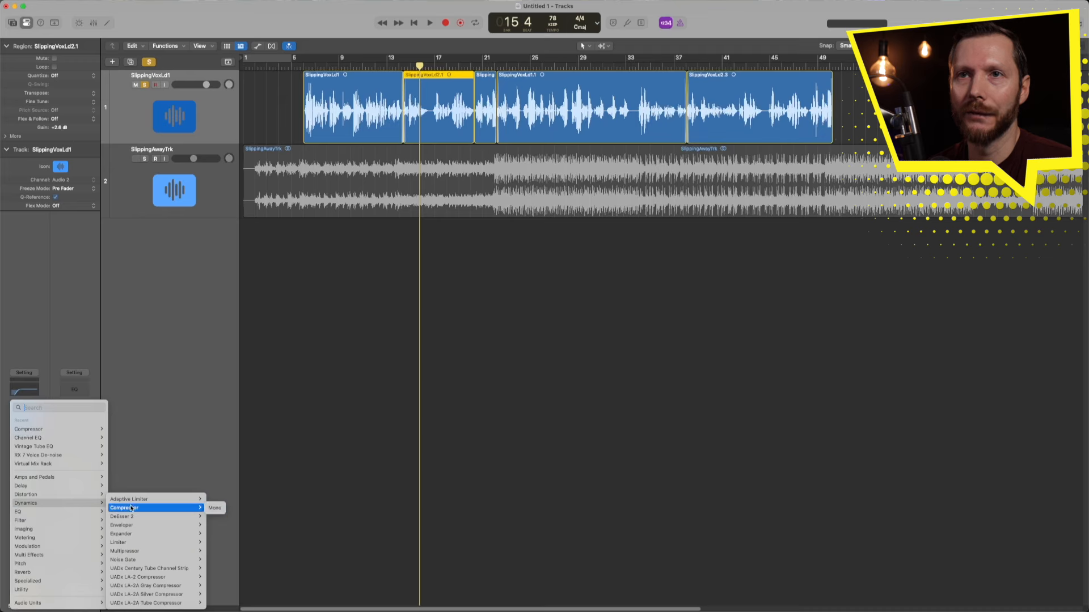
{"action": "left_click", "coordinate": [211, 508]}
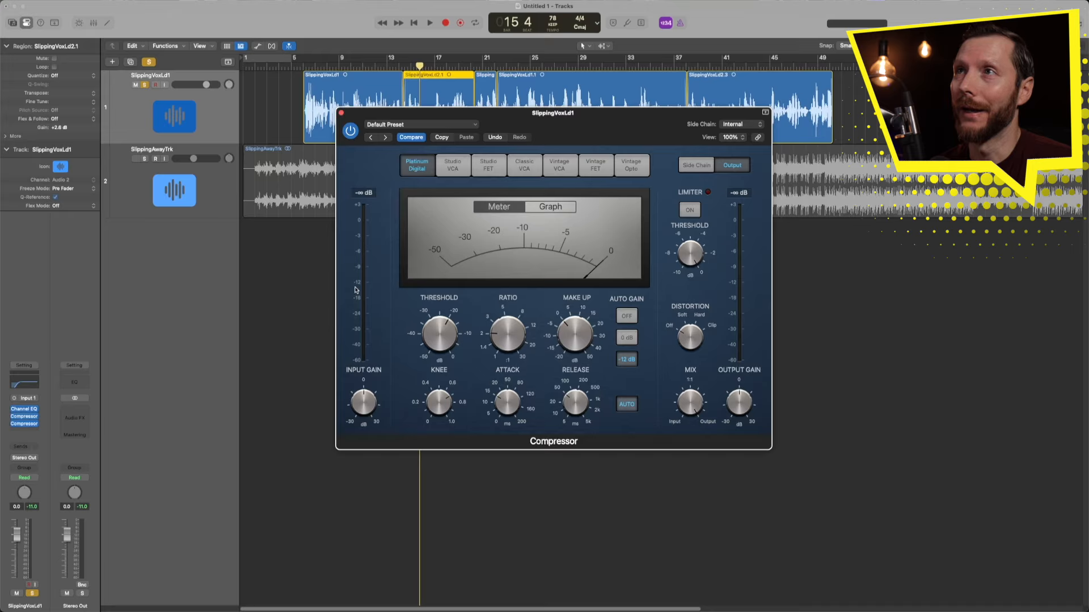
{"action": "left_click", "coordinate": [640, 171]}
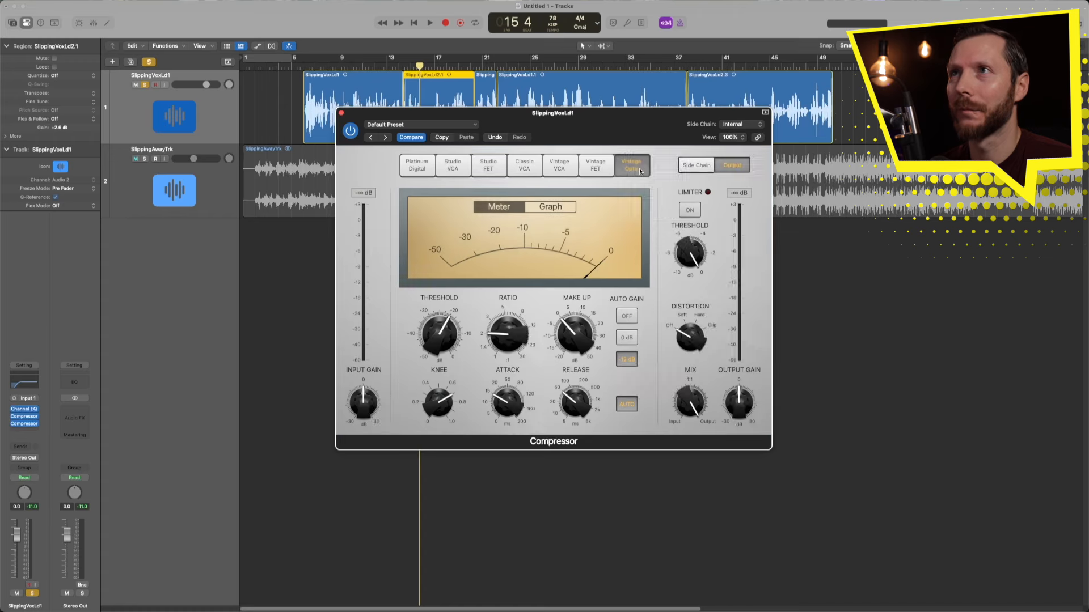
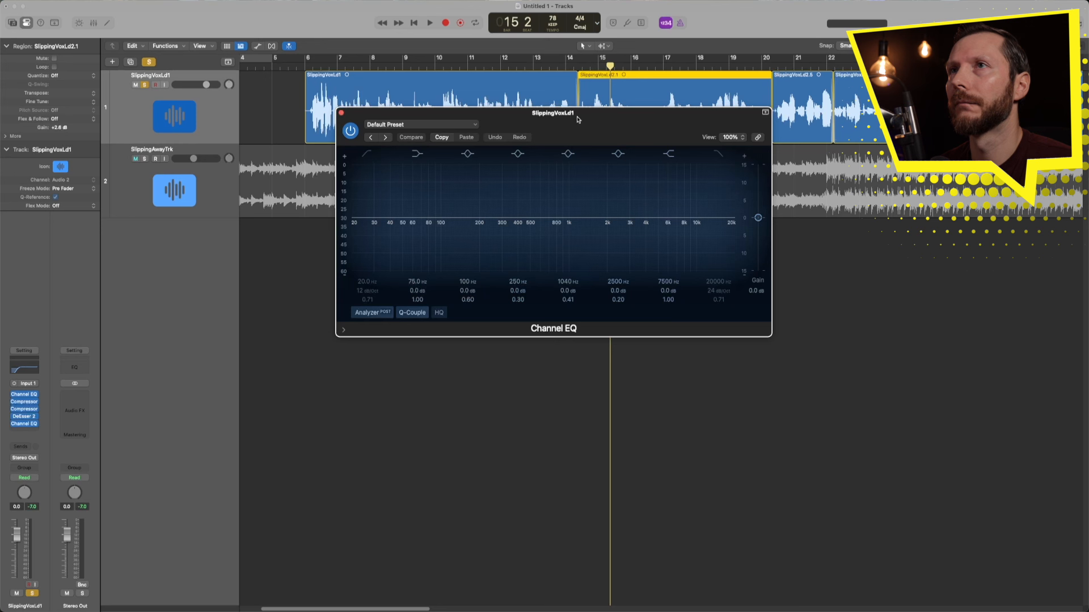
- Move the new Channel EQ window clear of the vocal regions and enable its low cut at 90.5 Hz
{"action": "left_click_drag", "start_coordinate": [578, 119], "coordinate": [574, 213]}
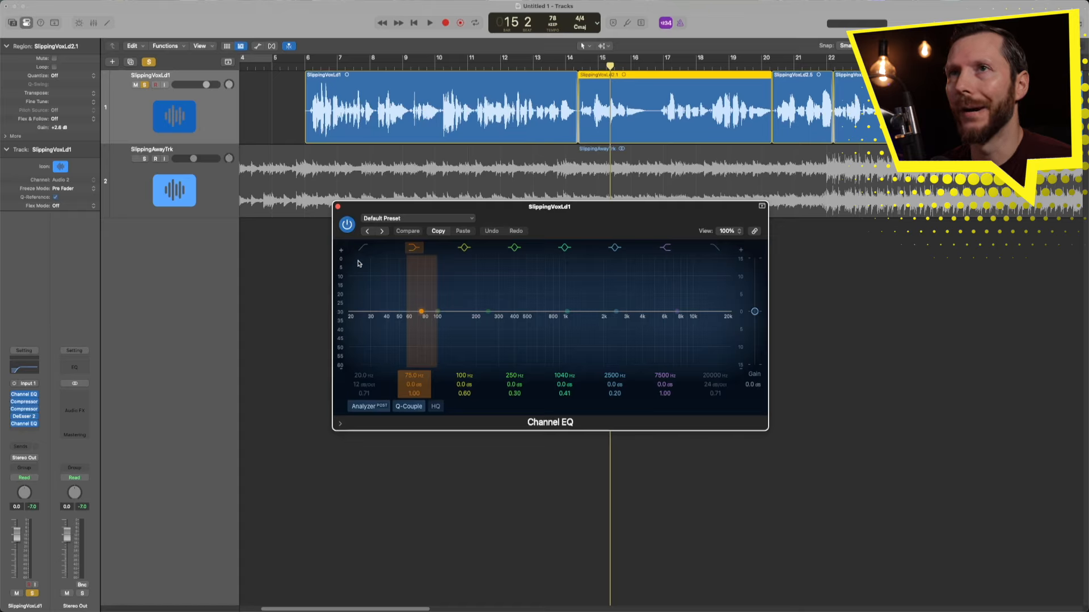
{"action": "left_click", "coordinate": [355, 389]}
{"action": "left_click_drag", "start_coordinate": [352, 321], "coordinate": [415, 321]}
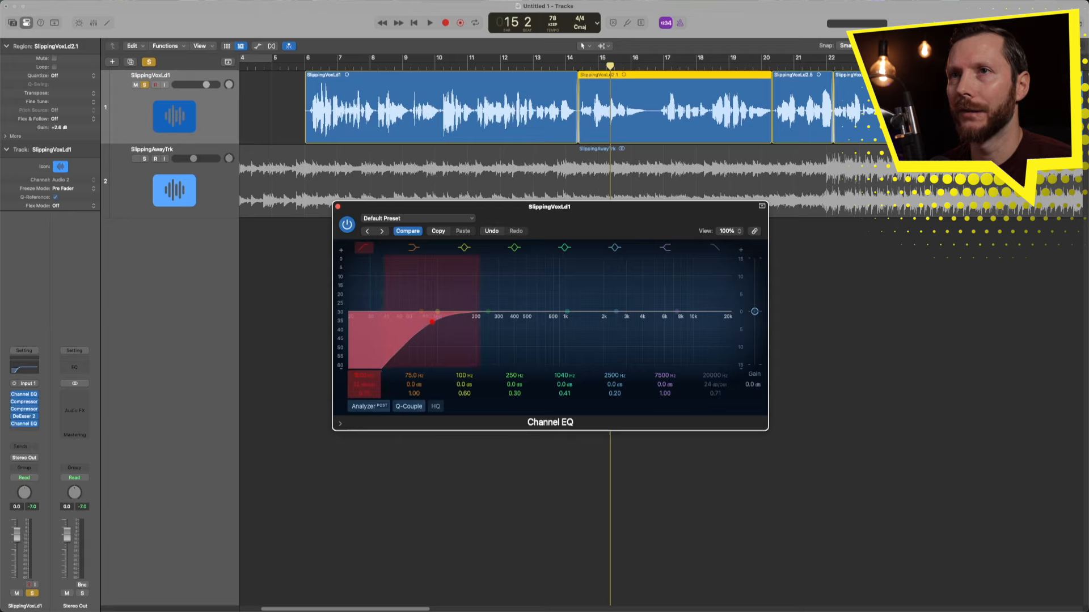
{"action": "left_click_drag", "start_coordinate": [366, 377], "coordinate": [366, 375]}
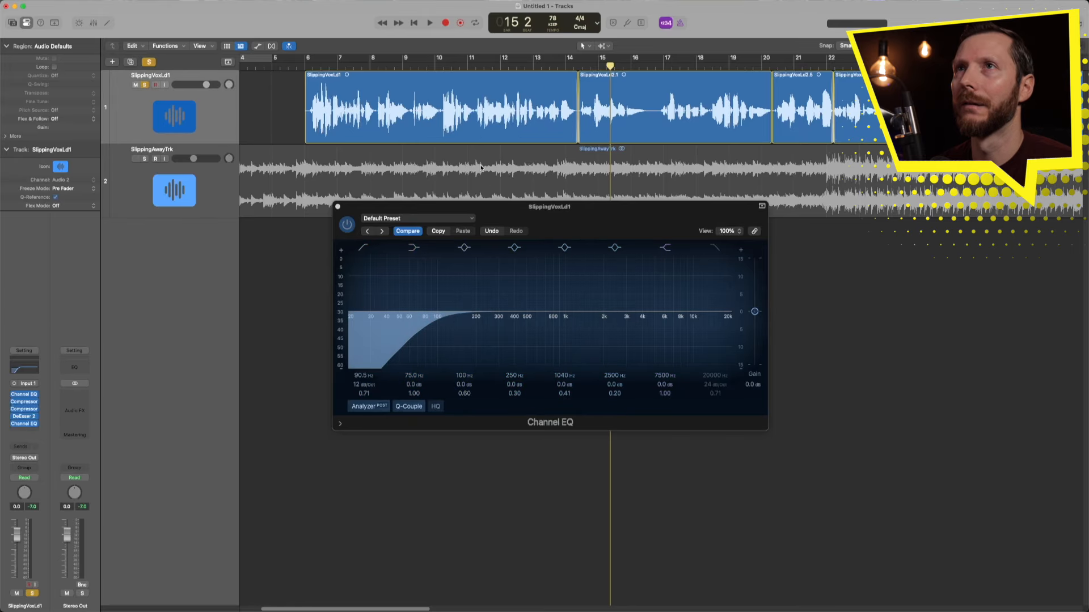
- Play from bar 6 and turn the 1040 Hz band into a 2.5 dB cut at 256 Hz with Q 0.88, comparing against bypass
{"action": "double_click", "coordinate": [313, 65]}
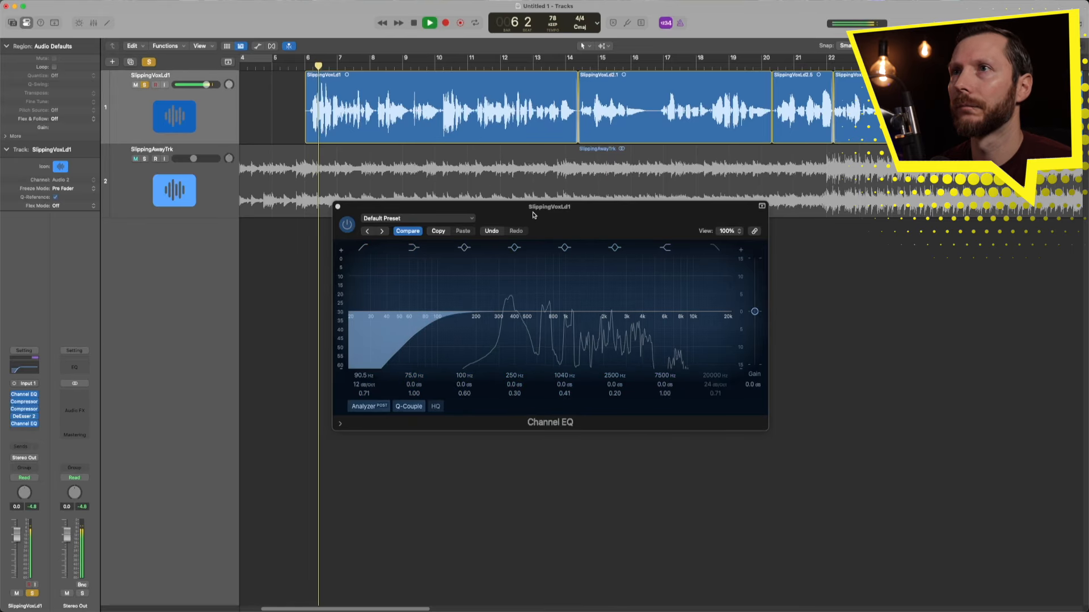
{"action": "left_click_drag", "start_coordinate": [588, 320], "coordinate": [493, 336]}
{"action": "left_click", "coordinate": [346, 225]}
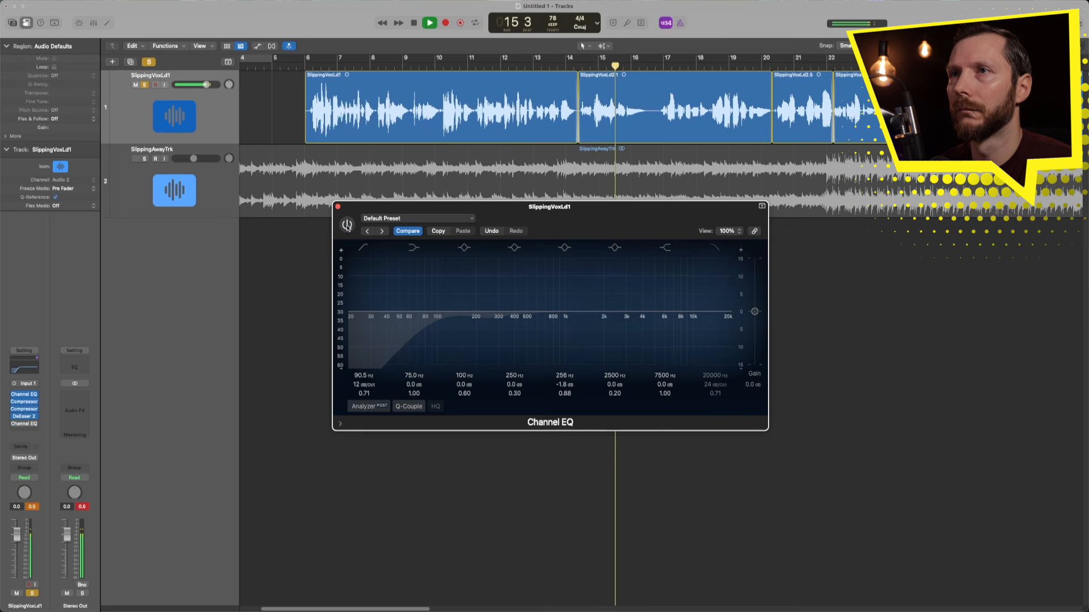
{"action": "left_click", "coordinate": [348, 225]}
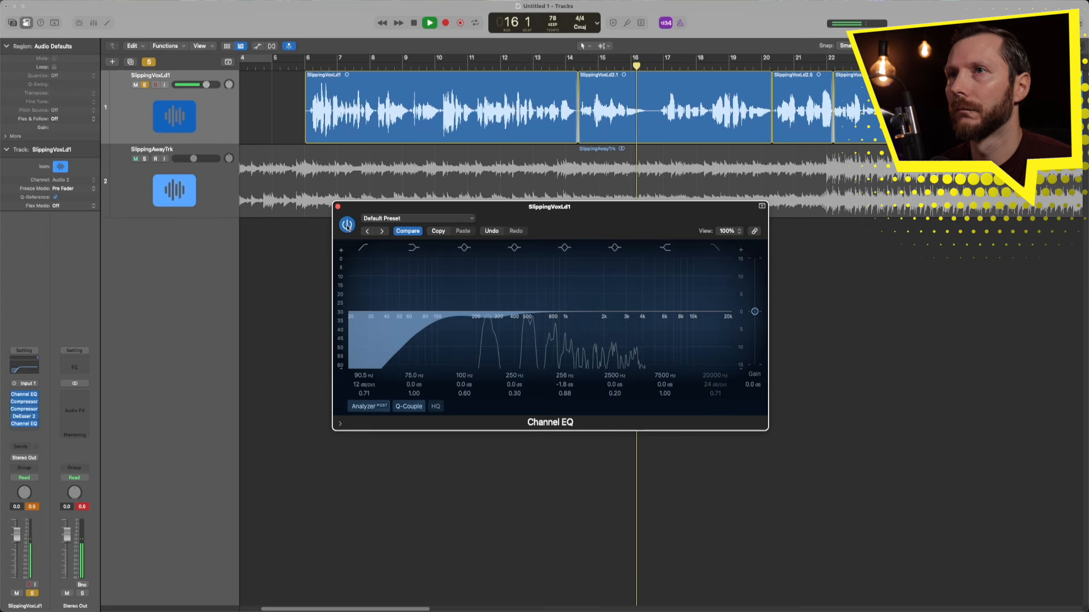
{"action": "left_click", "coordinate": [347, 226]}
{"action": "left_click_drag", "start_coordinate": [564, 385], "coordinate": [564, 393]}
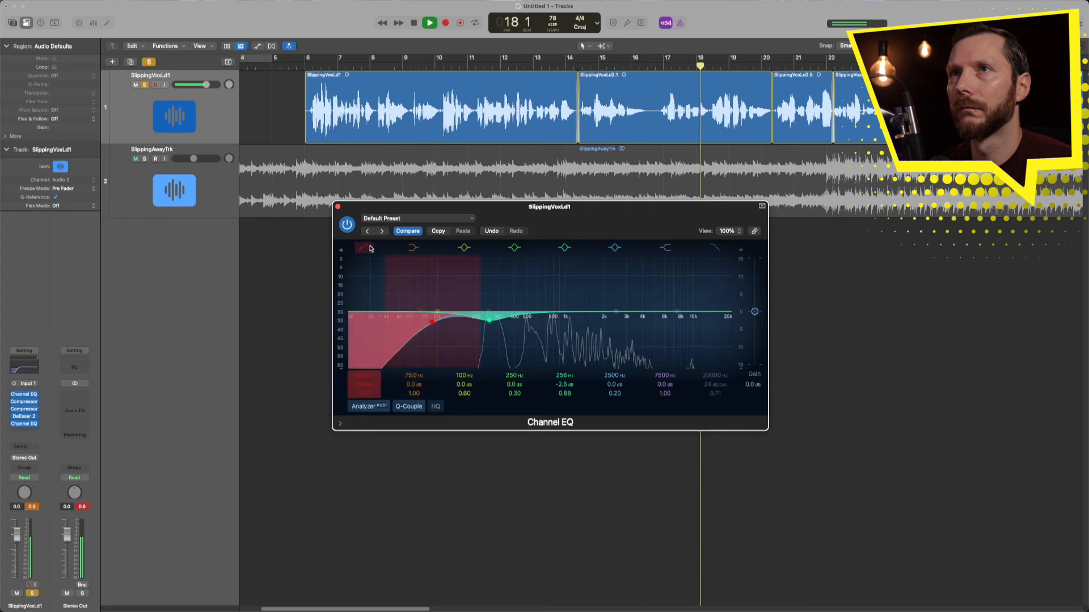
{"action": "left_click", "coordinate": [348, 226]}
{"action": "left_click", "coordinate": [347, 227]}
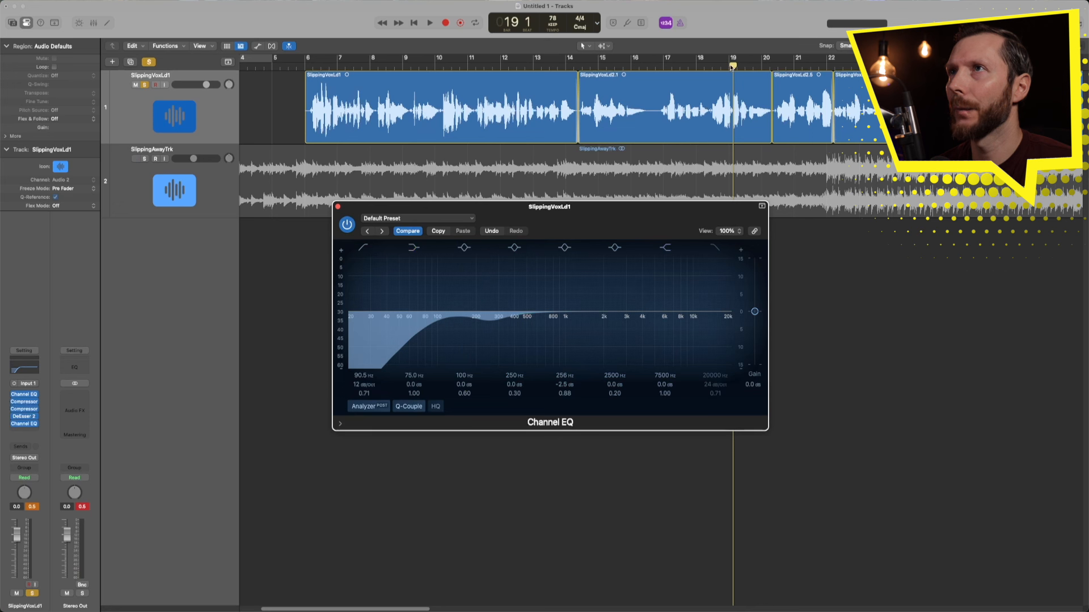
- Replay the vocal from the start of its first region, bypassing and re-enabling the Channel EQ to compare the sound
{"action": "left_click_drag", "start_coordinate": [729, 65], "coordinate": [311, 68]}
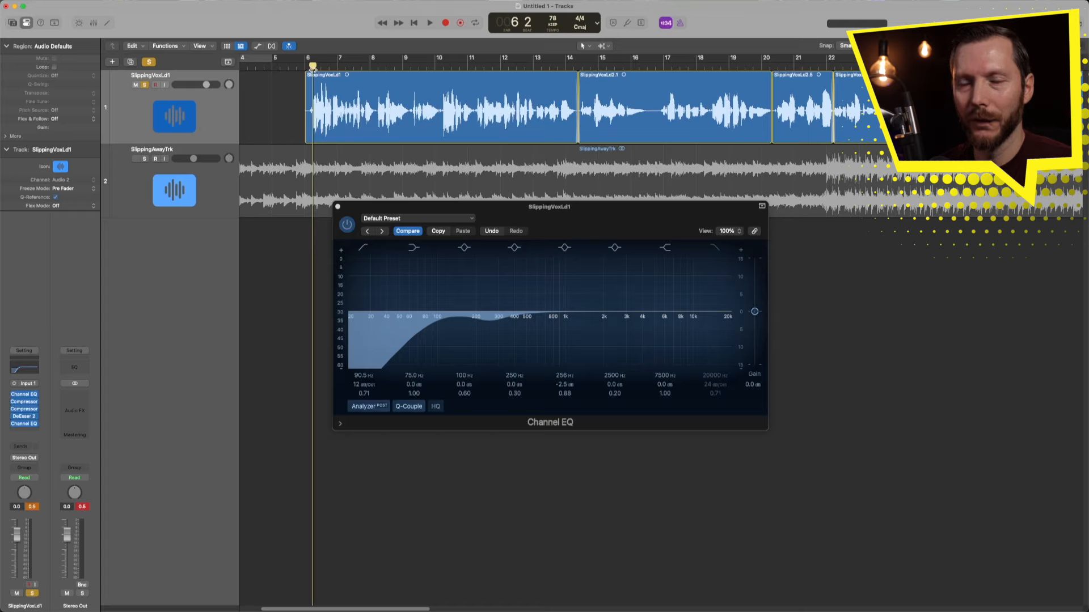
{"action": "key", "text": "space"}
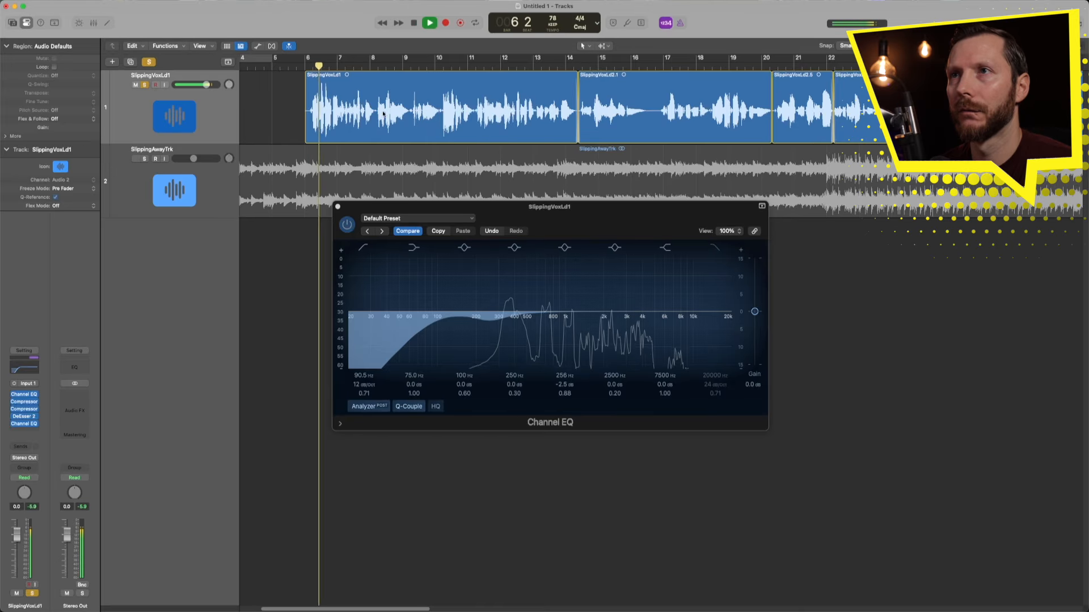
{"action": "left_click", "coordinate": [348, 229]}
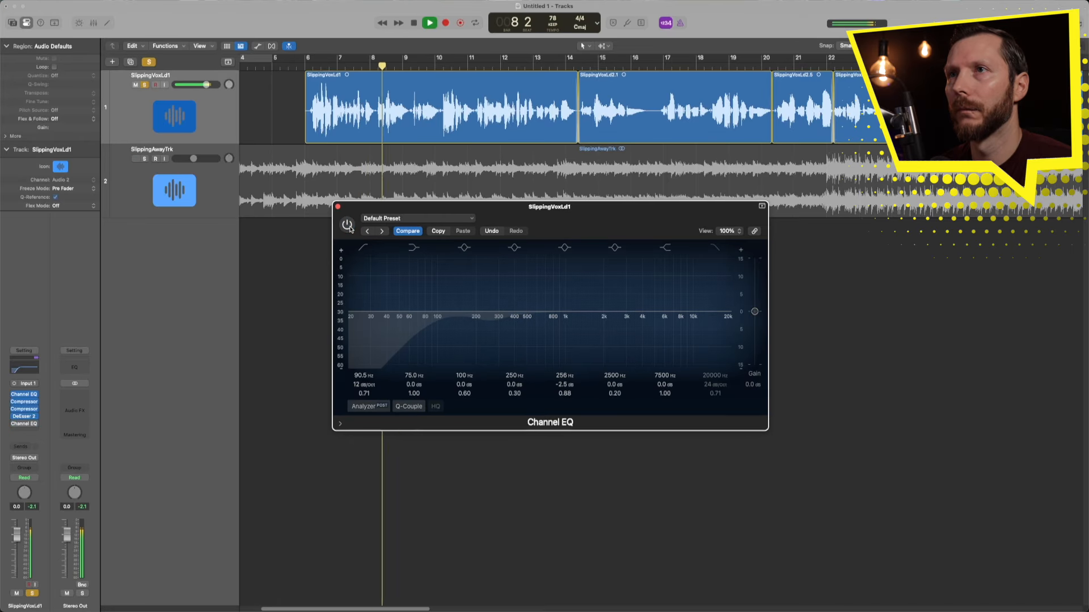
{"action": "left_click", "coordinate": [348, 227]}
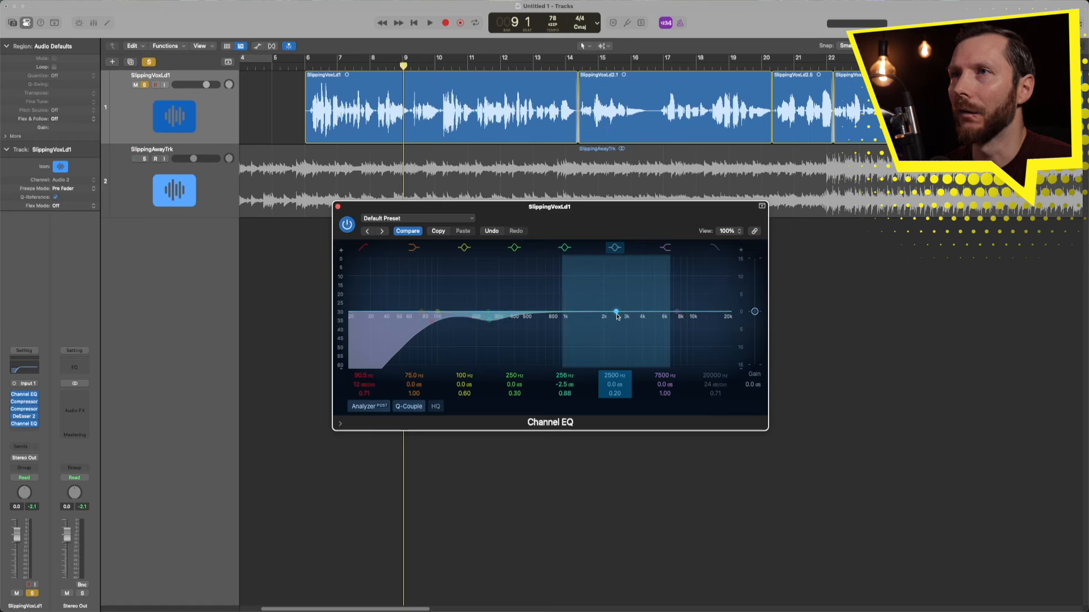
- Reshape the 2500 Hz band during playback into a 2.5 dB boost at 2320 Hz with Q 0.67
{"action": "mouse_move", "coordinate": [617, 316]}
{"action": "left_mouse_down"}
{"action": "mouse_move", "coordinate": [617, 290]}
{"action": "mouse_move", "coordinate": [617, 301]}
{"action": "mouse_move", "coordinate": [655, 287]}
{"action": "mouse_move", "coordinate": [606, 303]}
{"action": "mouse_move", "coordinate": [664, 305]}
{"action": "mouse_move", "coordinate": [604, 297]}
{"action": "mouse_move", "coordinate": [621, 295]}
{"action": "mouse_move", "coordinate": [613, 311]}
{"action": "left_mouse_up"}
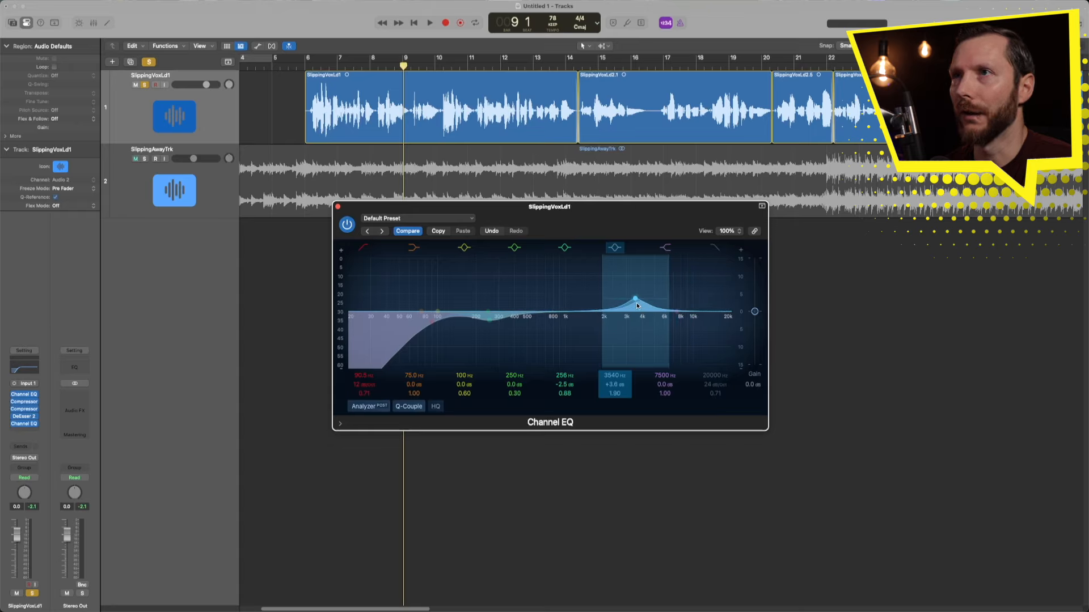
{"action": "left_click_drag", "start_coordinate": [637, 305], "coordinate": [604, 295]}
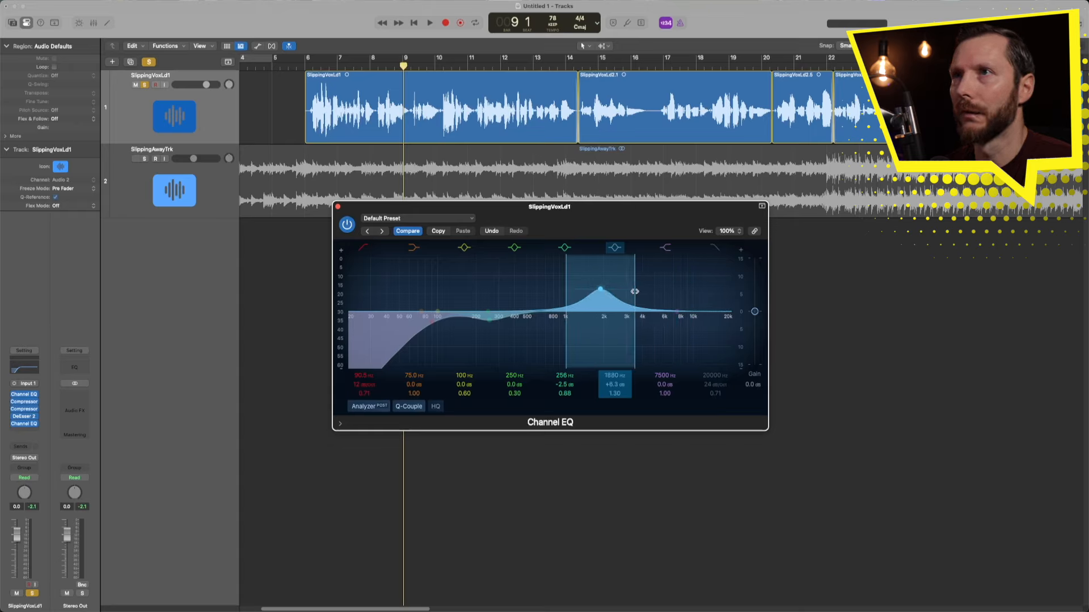
{"action": "left_click_drag", "start_coordinate": [602, 306], "coordinate": [603, 330]}
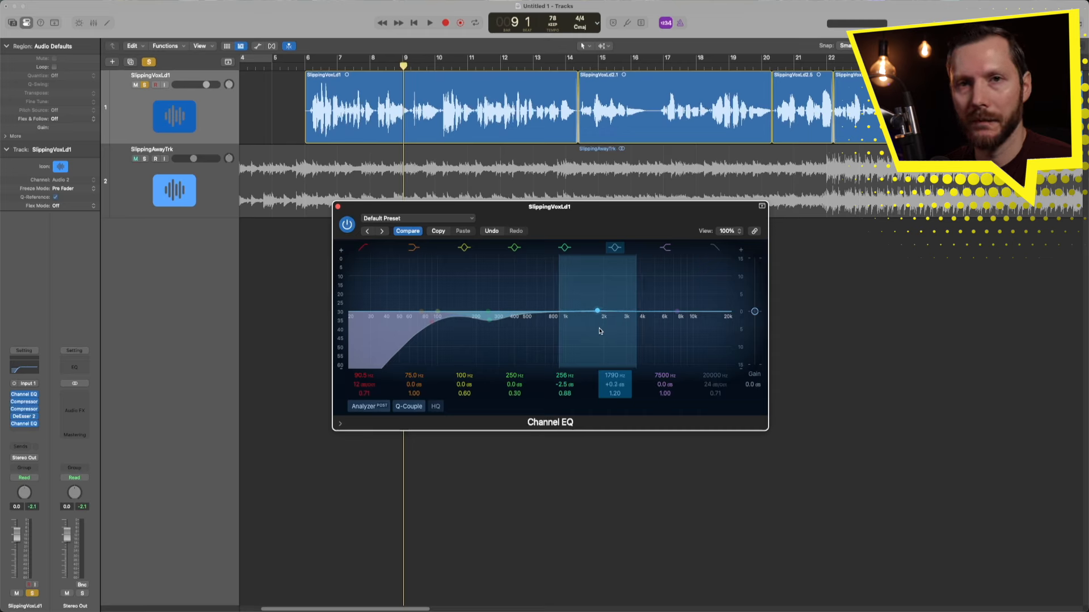
{"action": "key", "text": "space"}
{"action": "left_click_drag", "start_coordinate": [596, 329], "coordinate": [615, 318]}
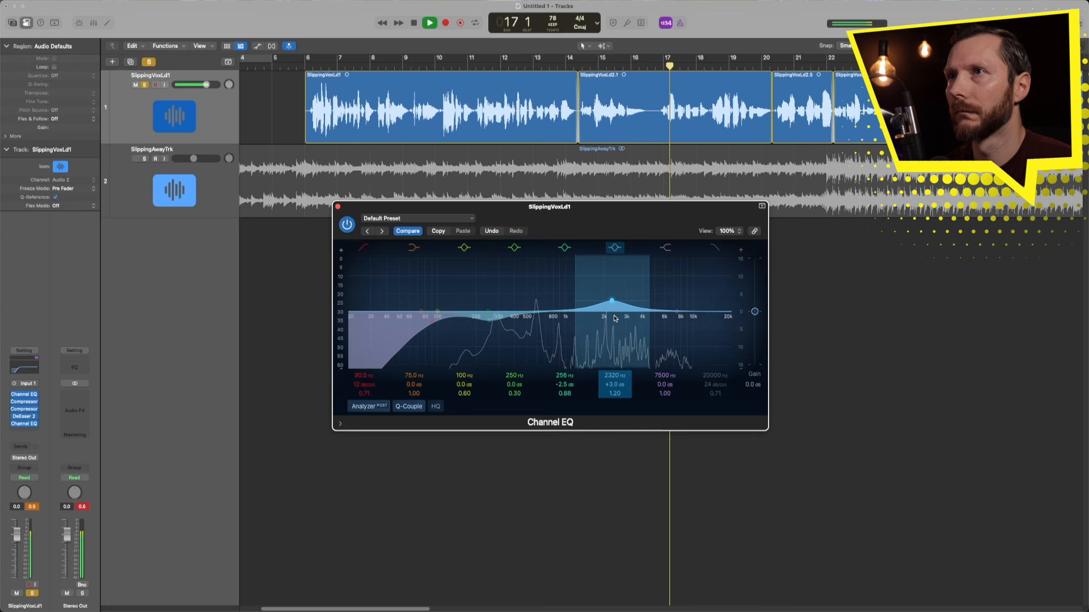
{"action": "left_click_drag", "start_coordinate": [652, 293], "coordinate": [621, 302]}
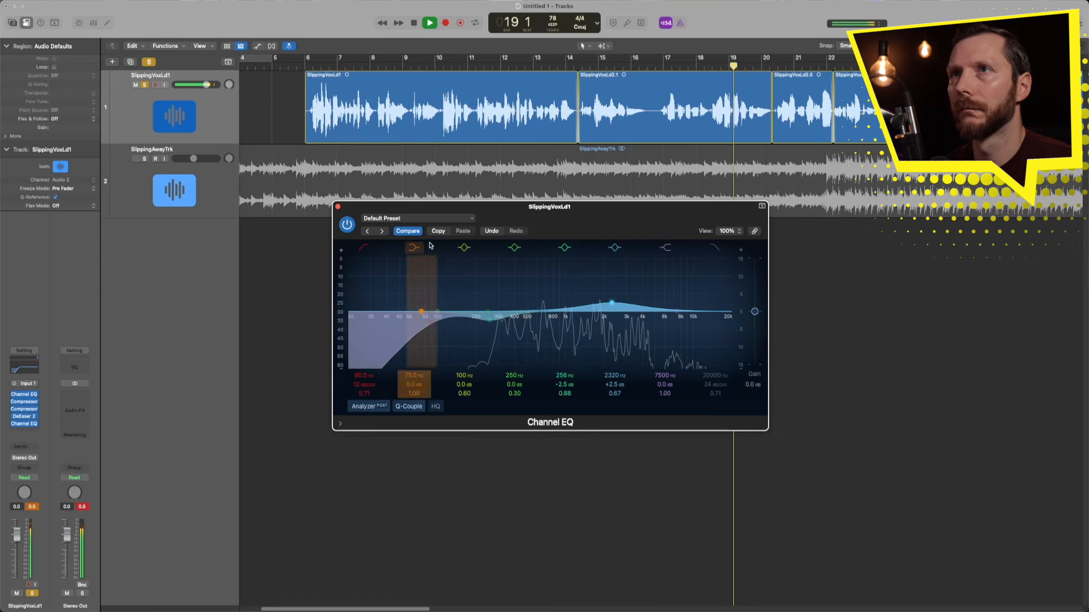
- Compare the soloed vocal with the Channel EQ bypassed and enabled during playback, stop, and close the EQ window with it enabled
{"action": "left_click", "coordinate": [348, 225]}
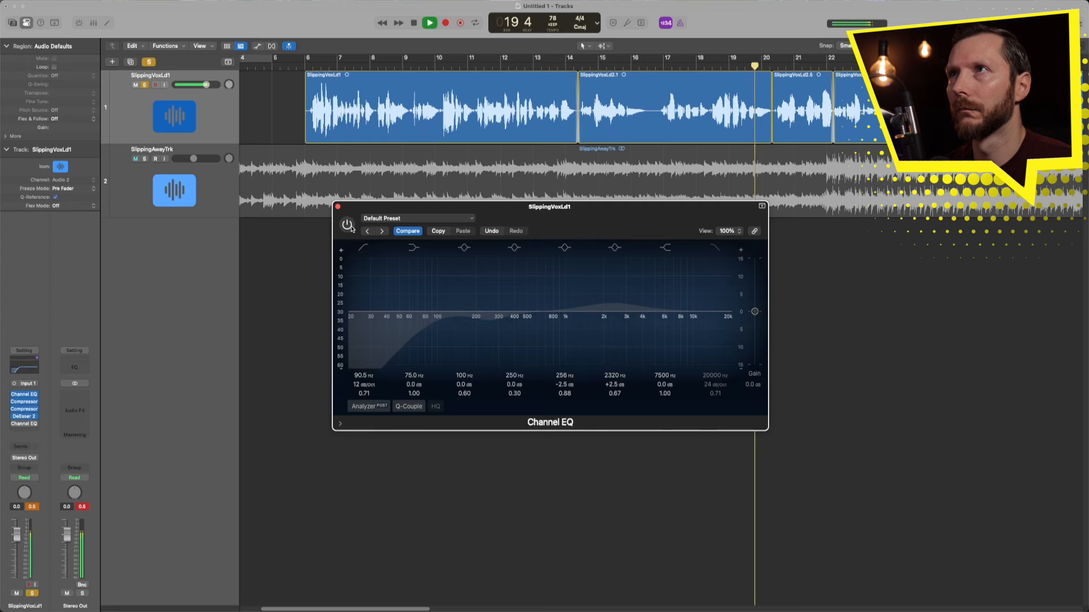
{"action": "left_click", "coordinate": [348, 225]}
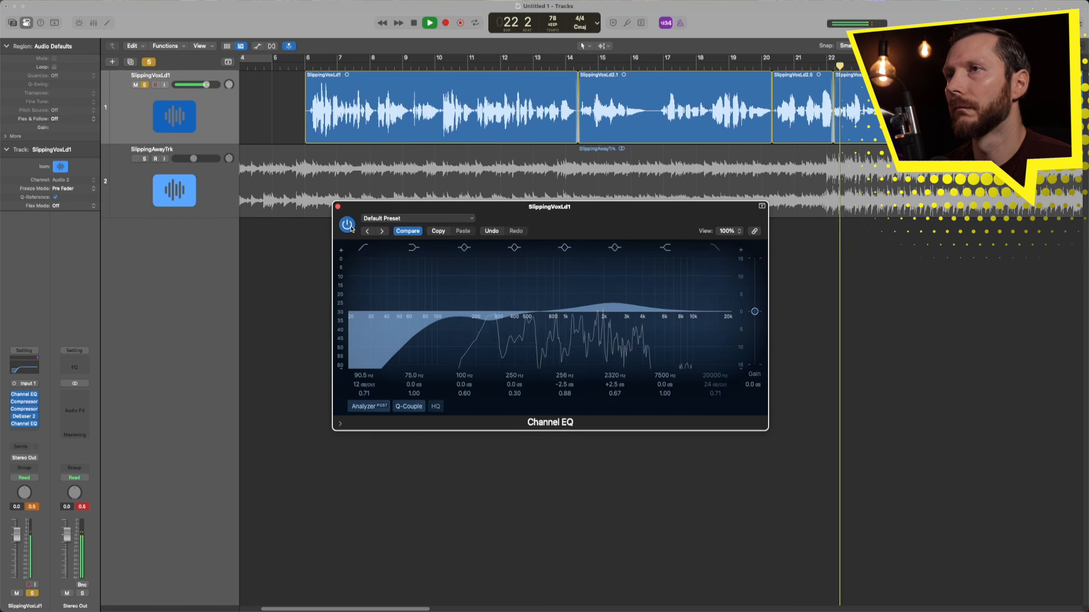
{"action": "left_click", "coordinate": [351, 228]}
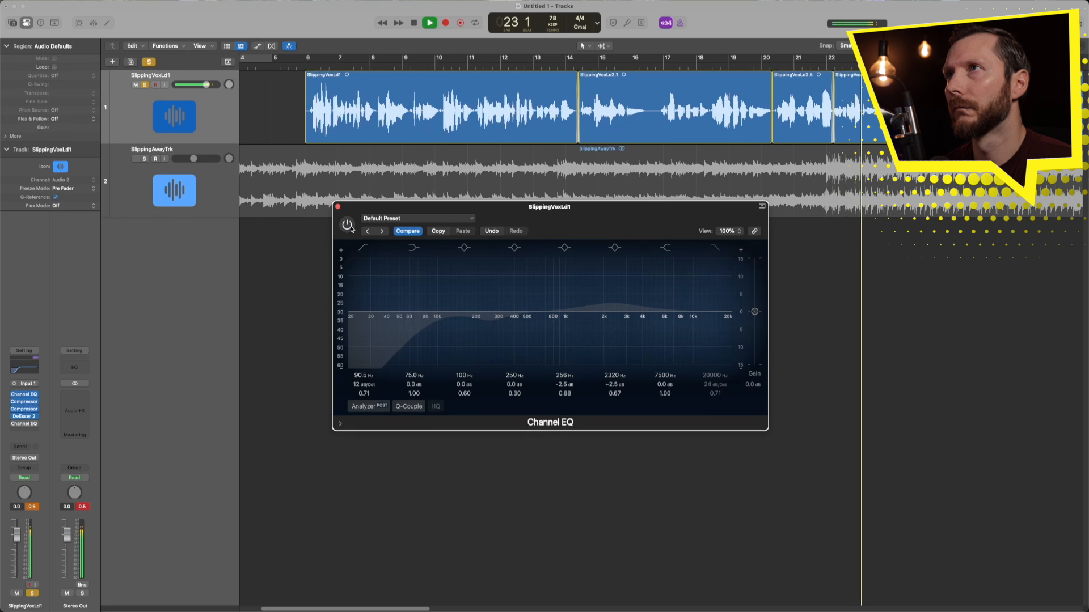
{"action": "left_click", "coordinate": [347, 225]}
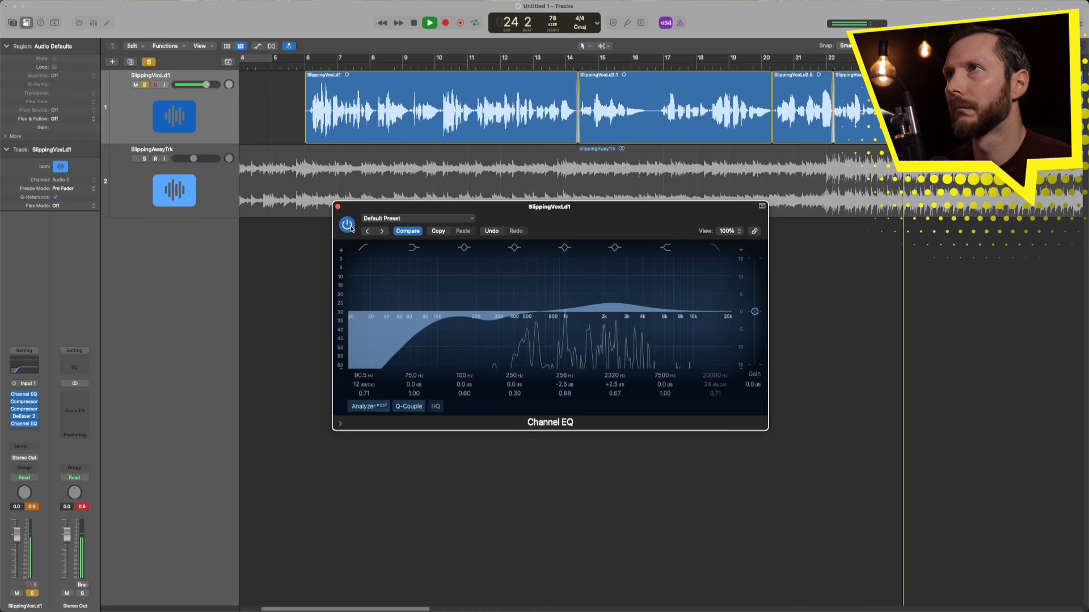
{"action": "left_click", "coordinate": [350, 227]}
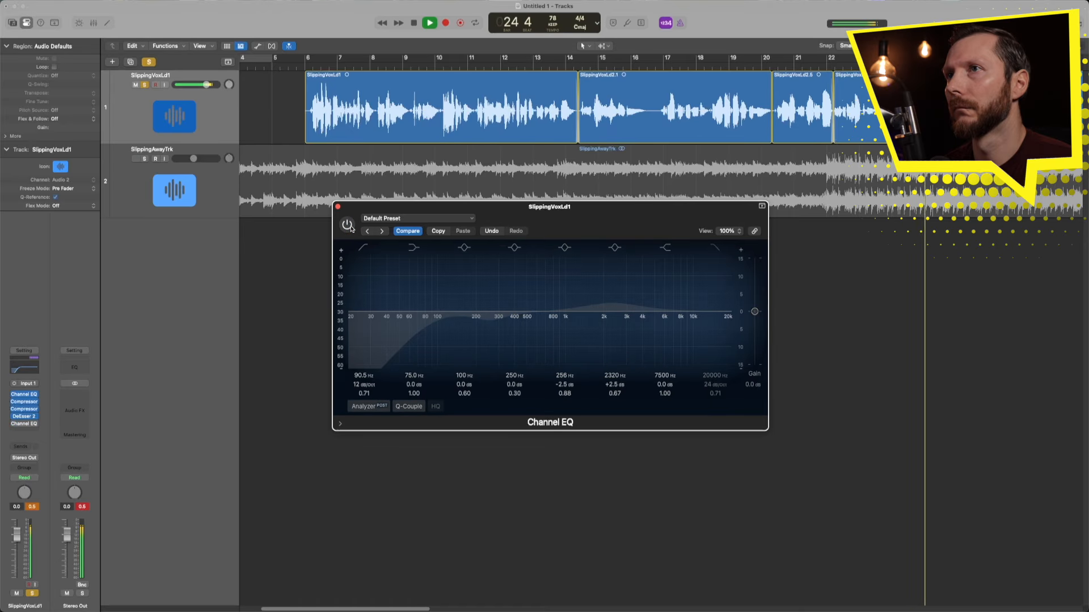
{"action": "left_click", "coordinate": [350, 227]}
{"action": "key", "text": "space"}
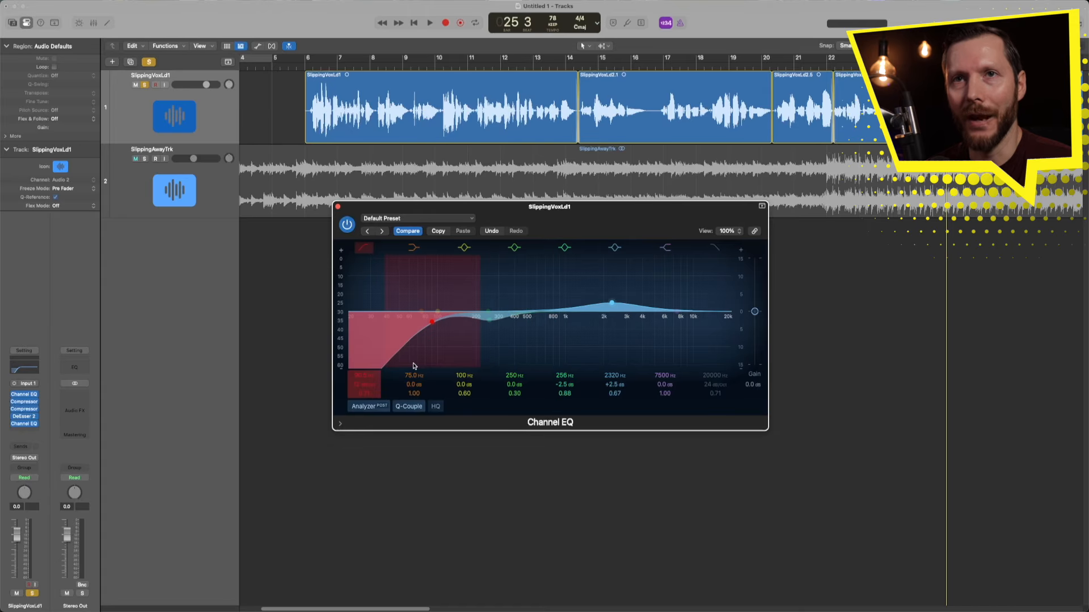
{"action": "left_click", "coordinate": [338, 207]}
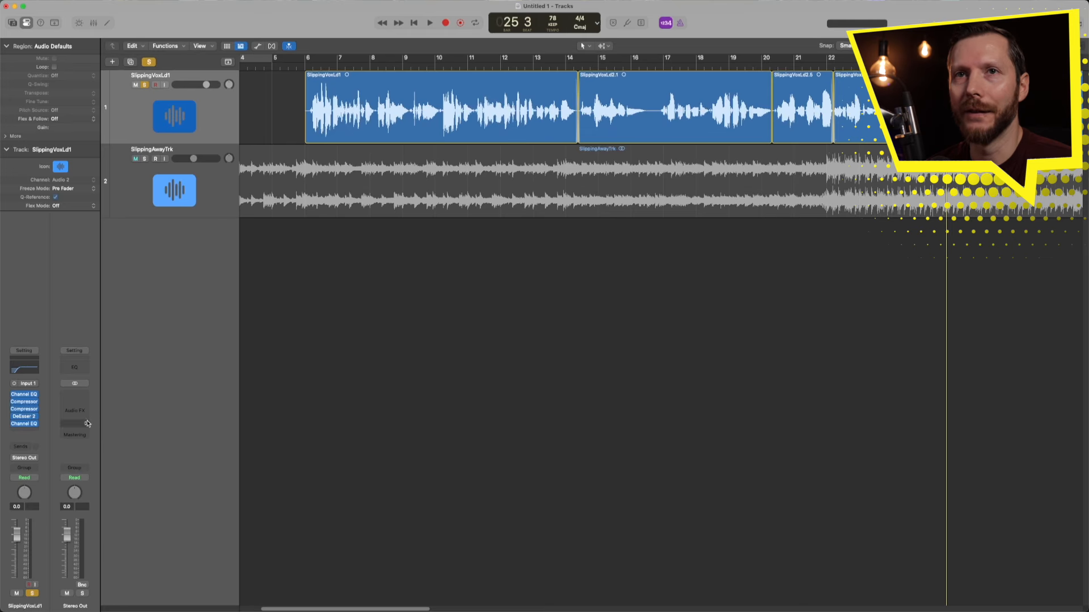
- Insert a mono Vintage Tube EQ after the last Channel EQ on SlippingVoxLd1 and move its window clear of the vocal regions
{"action": "left_click", "coordinate": [27, 429]}
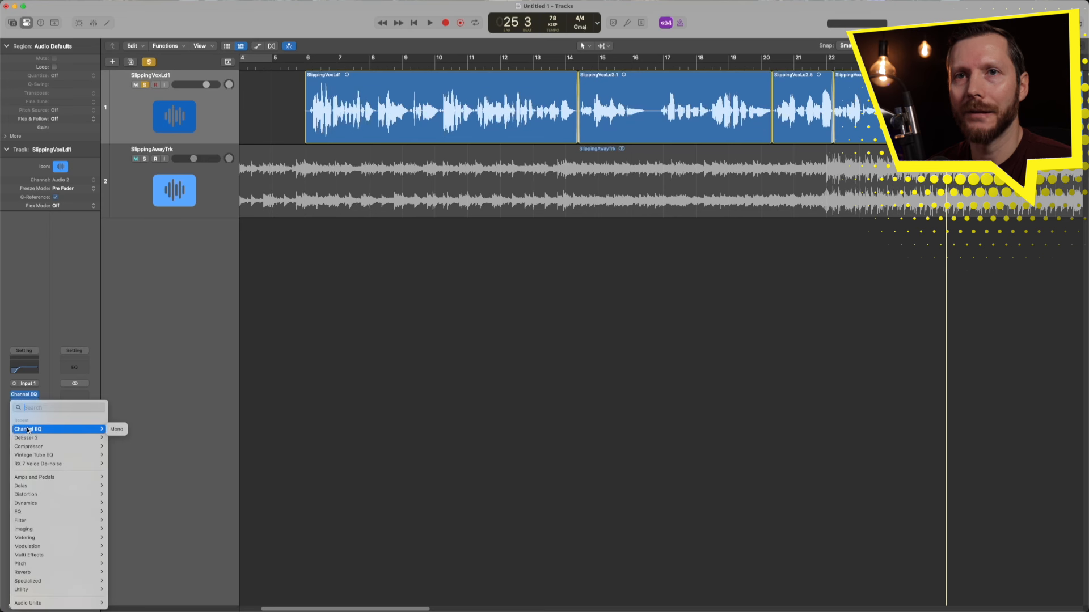
{"action": "mouse_move", "coordinate": [51, 513]}
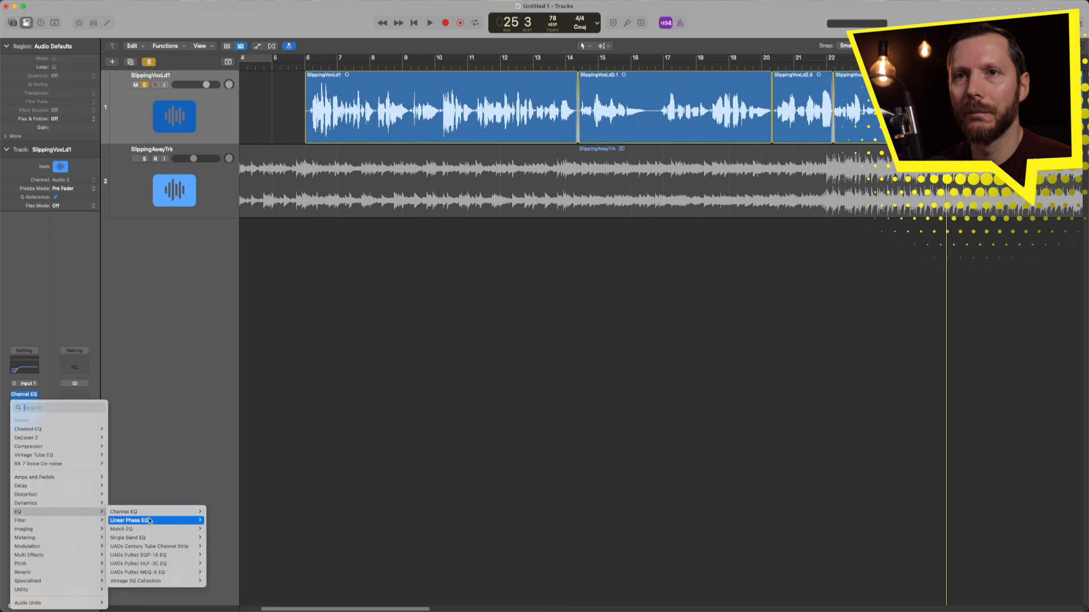
{"action": "mouse_move", "coordinate": [156, 583]}
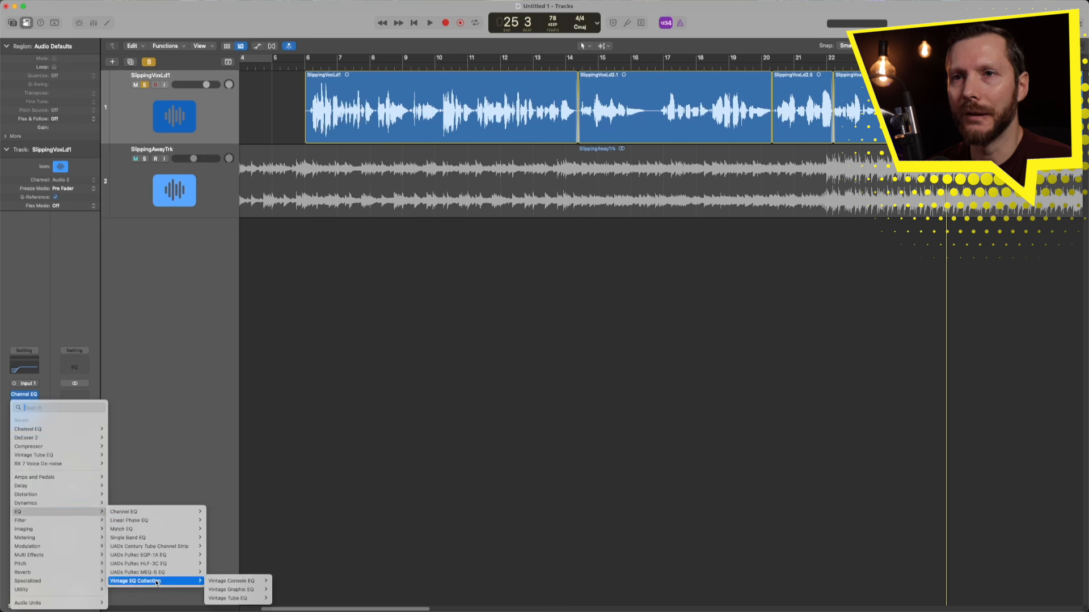
{"action": "mouse_move", "coordinate": [253, 602]}
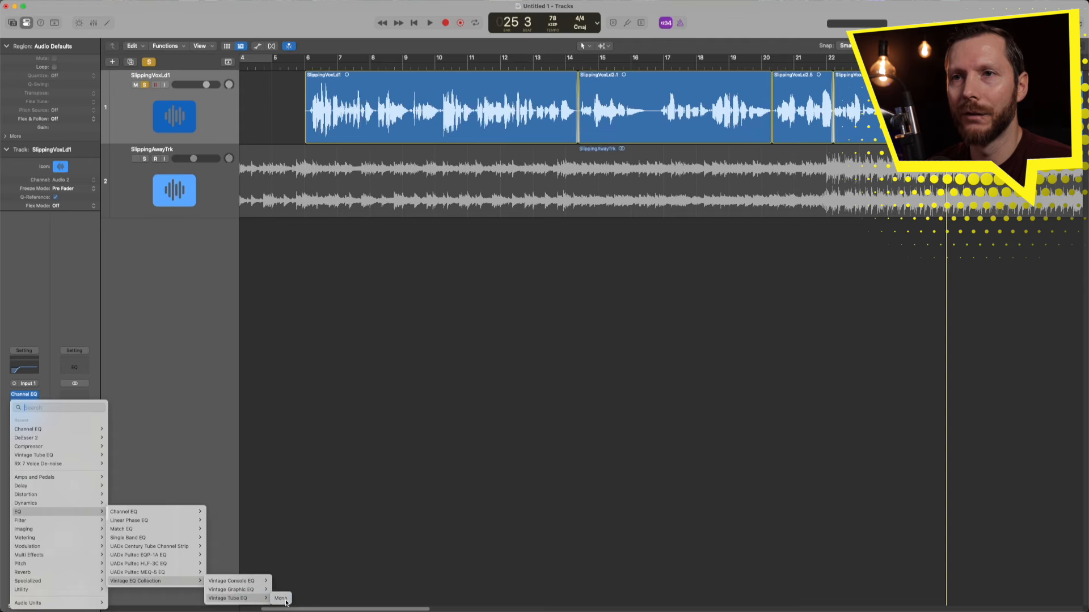
{"action": "left_click", "coordinate": [282, 600]}
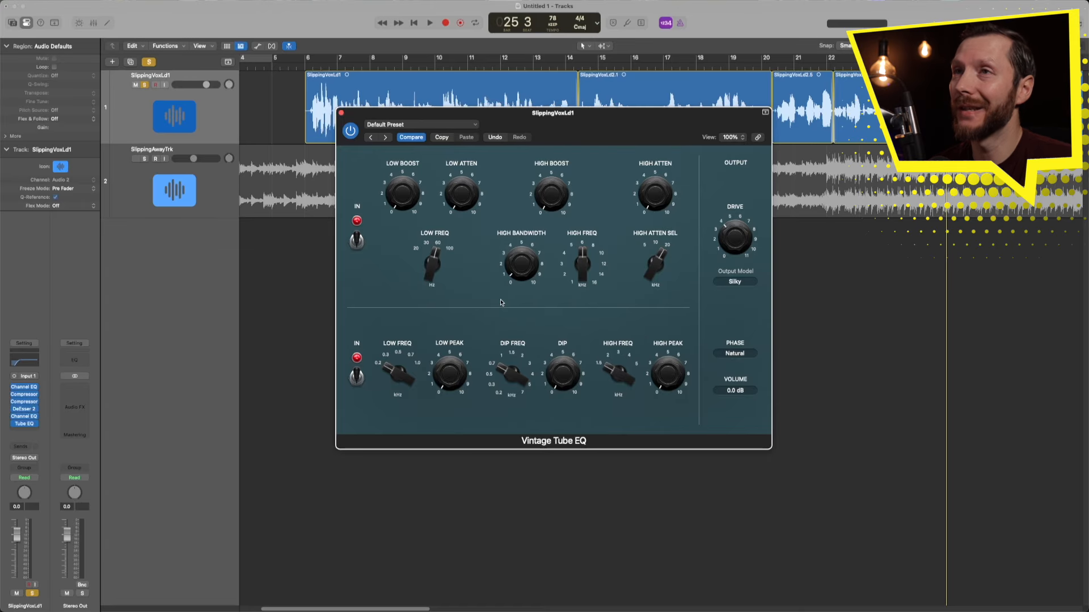
{"action": "left_click_drag", "start_coordinate": [550, 114], "coordinate": [558, 189]}
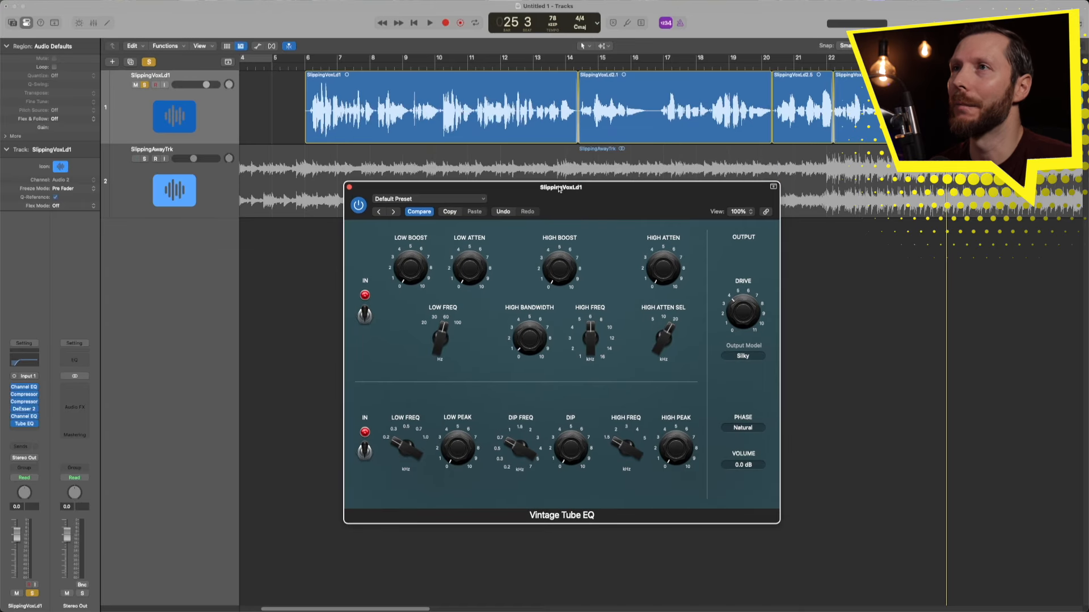
- Set the Vintage Tube EQ's High Freq to 10 kHz and widen its High Bandwidth to 10
{"action": "mouse_move", "coordinate": [551, 346]}
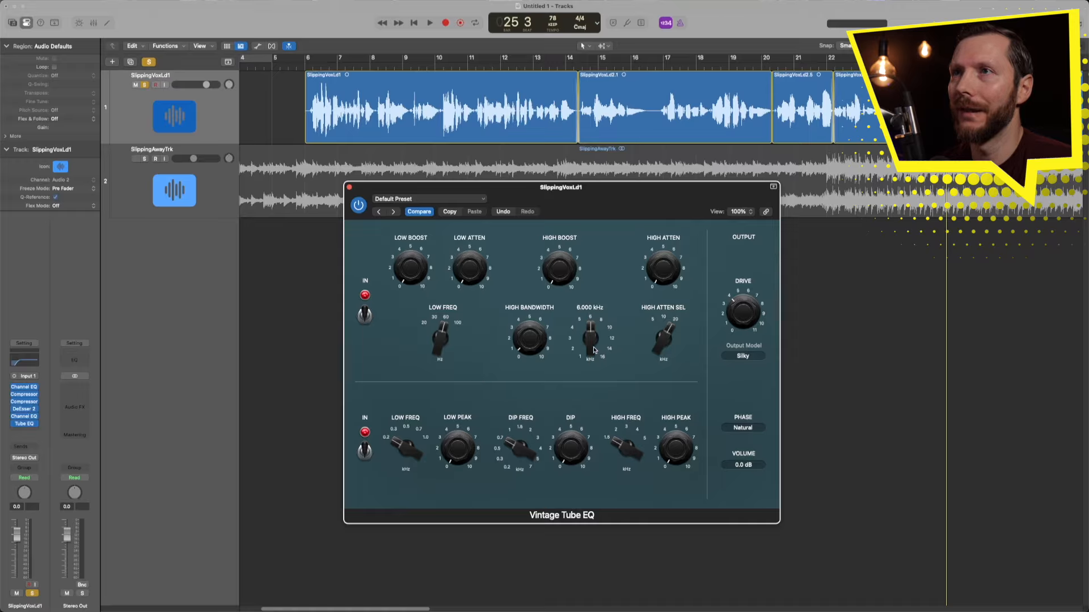
{"action": "mouse_move", "coordinate": [593, 350]}
{"action": "left_mouse_down"}
{"action": "mouse_move", "coordinate": [590, 326]}
{"action": "mouse_move", "coordinate": [590, 336]}
{"action": "mouse_move", "coordinate": [609, 333]}
{"action": "mouse_move", "coordinate": [609, 356]}
{"action": "left_mouse_up"}
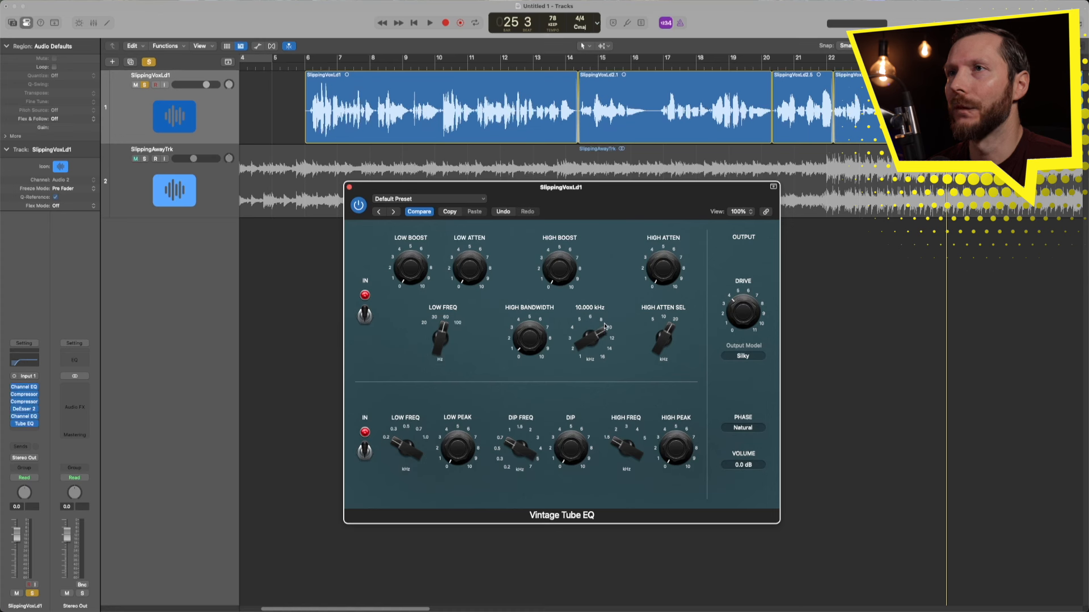
{"action": "mouse_move", "coordinate": [595, 325]}
{"action": "left_mouse_down"}
{"action": "mouse_move", "coordinate": [608, 329]}
{"action": "mouse_move", "coordinate": [603, 321]}
{"action": "left_mouse_up"}
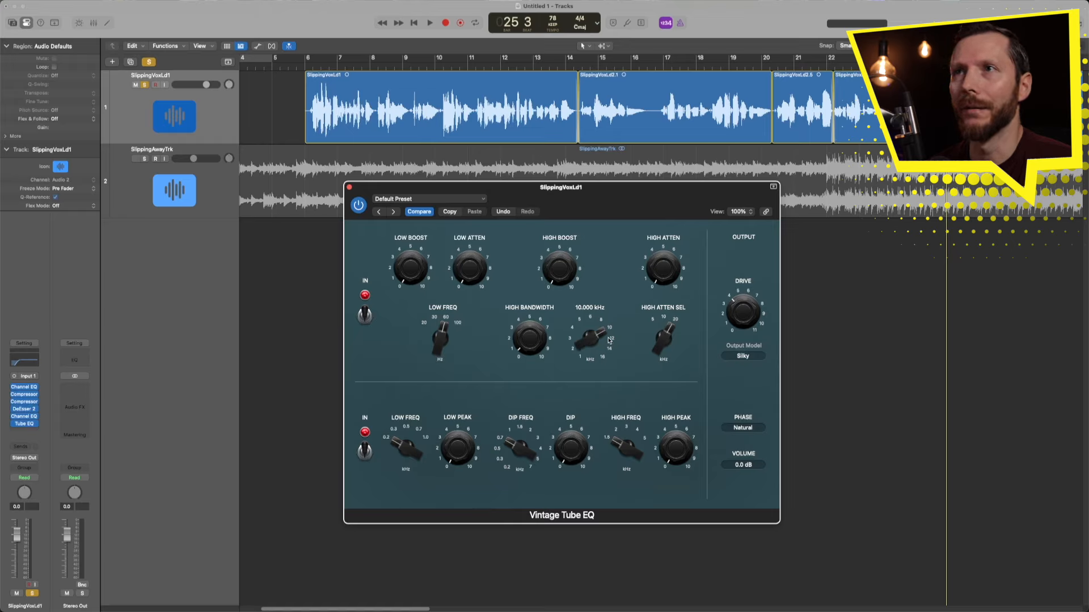
{"action": "left_click_drag", "start_coordinate": [538, 344], "coordinate": [510, 321]}
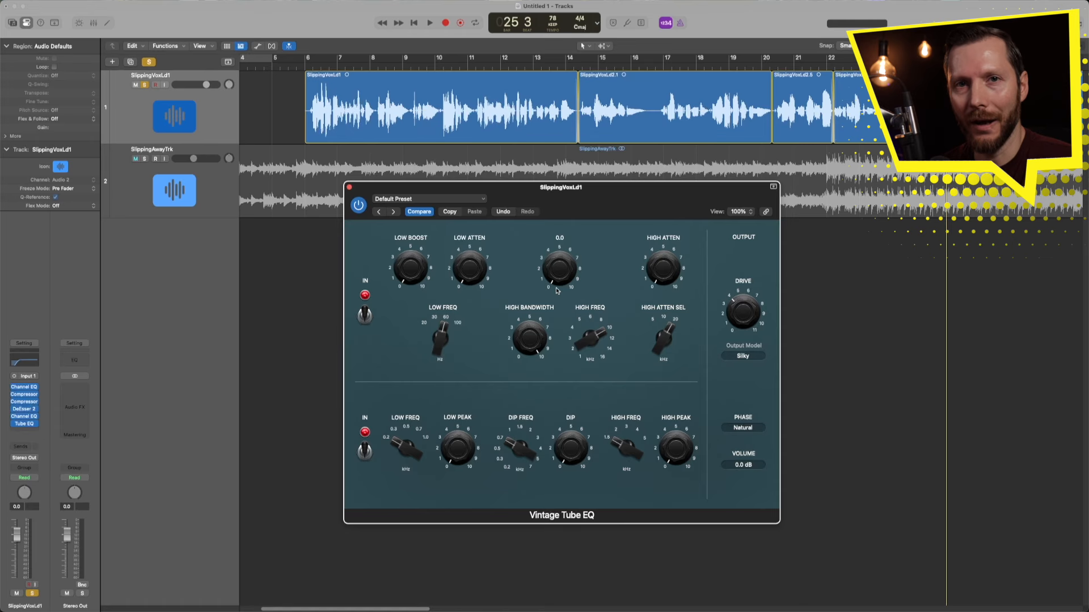
- During playback raise High Boost to 2.9, audition High Freq at 8 kHz before returning to 10 kHz, and compare against bypass
{"action": "key", "text": "space"}
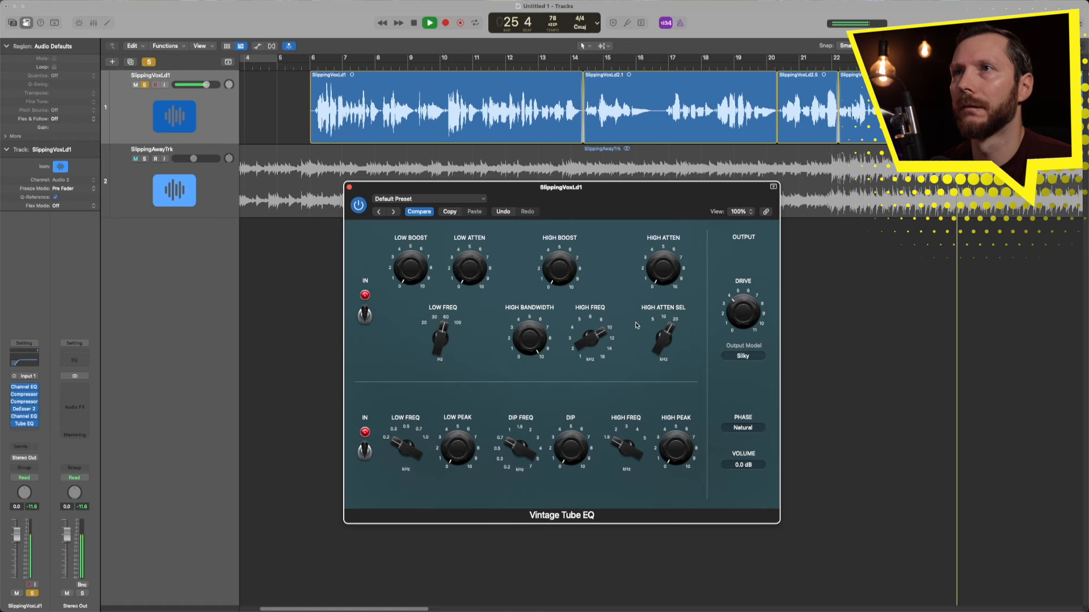
{"action": "left_click_drag", "start_coordinate": [559, 264], "coordinate": [560, 258]}
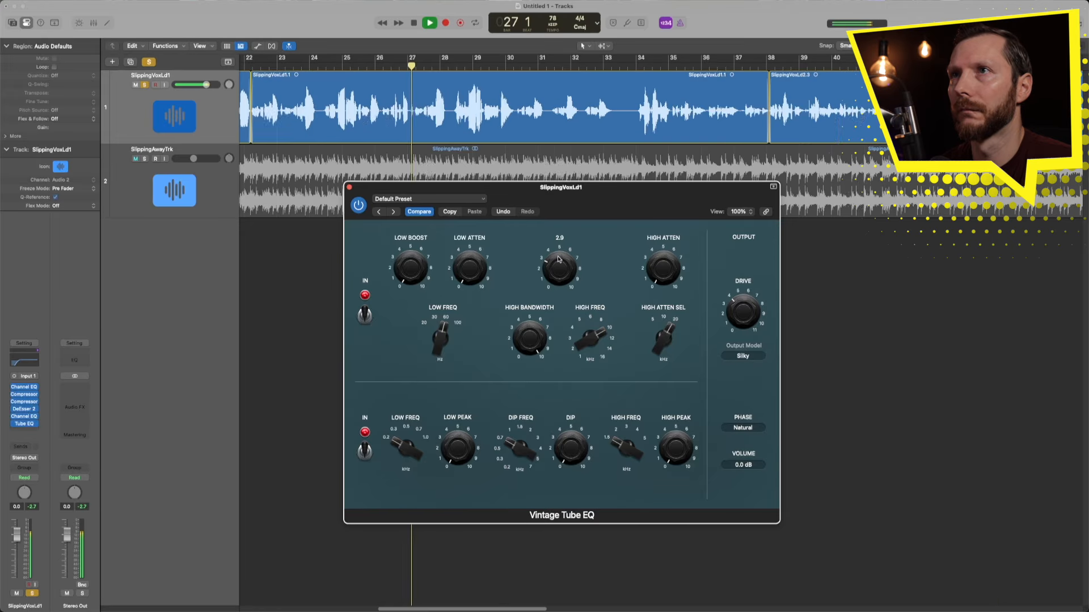
{"action": "left_click_drag", "start_coordinate": [602, 333], "coordinate": [620, 338]}
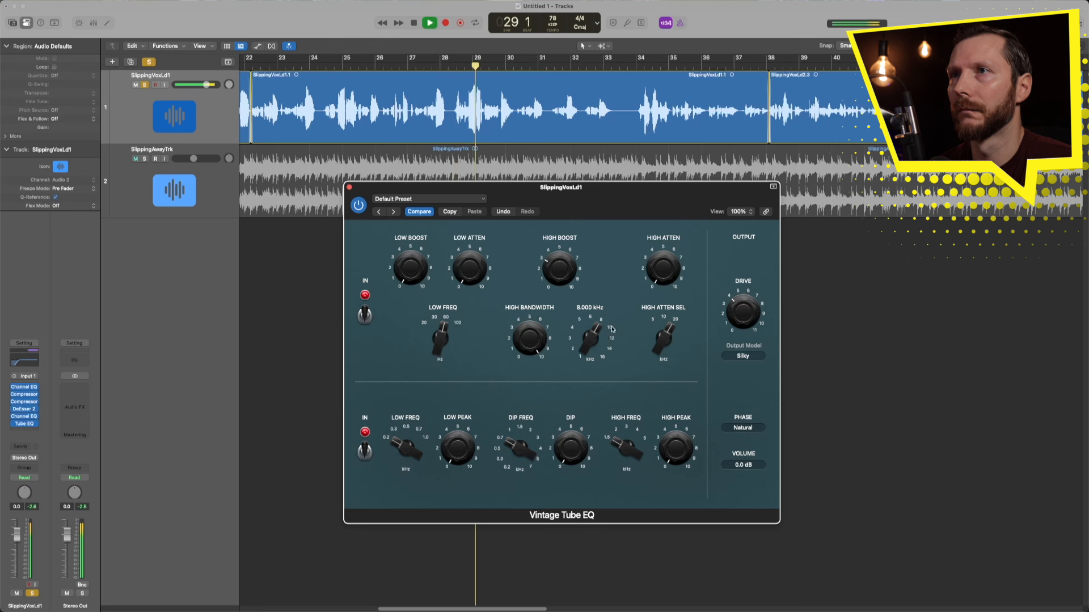
{"action": "left_click", "coordinate": [355, 210]}
{"action": "left_click", "coordinate": [357, 207]}
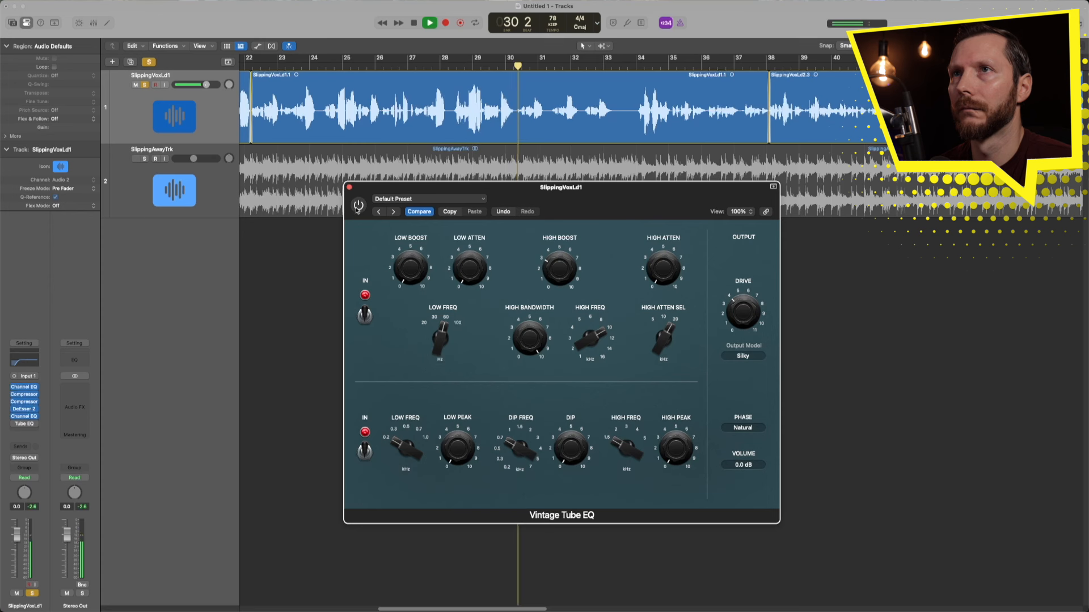
- Raise the High Boost to about 5 and compare the soloed vocal with the Vintage Tube EQ bypassed and enabled
{"action": "left_click_drag", "start_coordinate": [553, 273], "coordinate": [554, 265]}
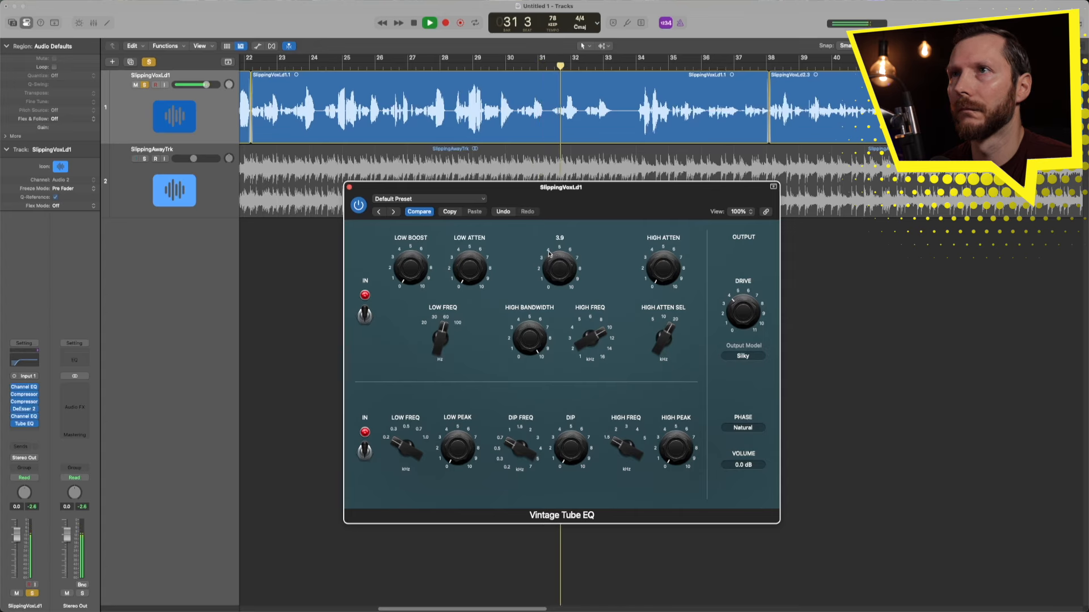
{"action": "left_click", "coordinate": [359, 205]}
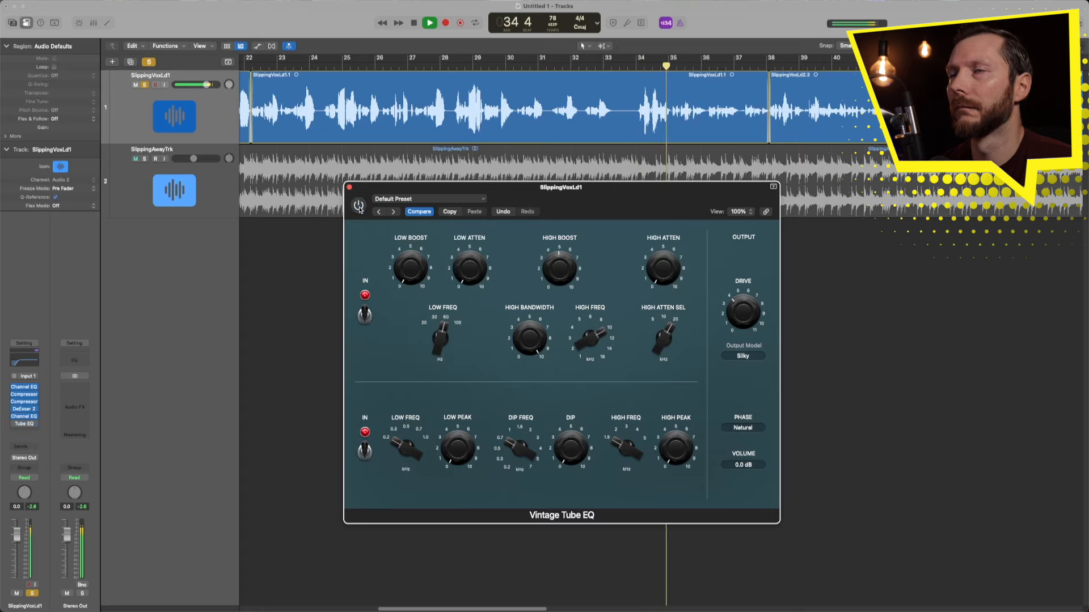
{"action": "left_click", "coordinate": [359, 205]}
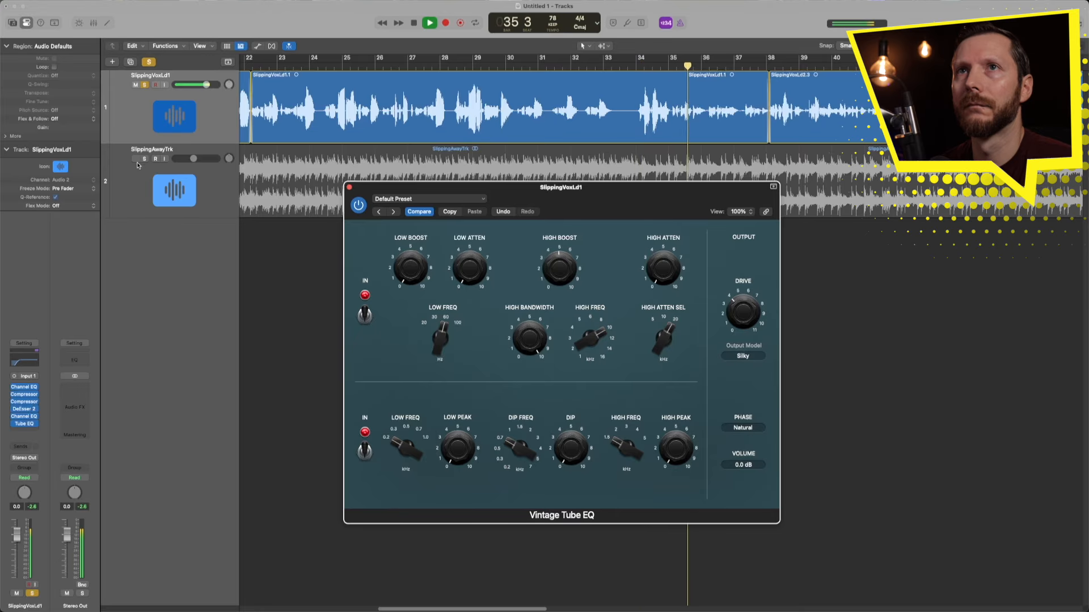
- Unsolo the vocal, lower High Boost to about 3 against the full mix while comparing with bypass, and close the Vintage Tube EQ
{"action": "left_click", "coordinate": [144, 84]}
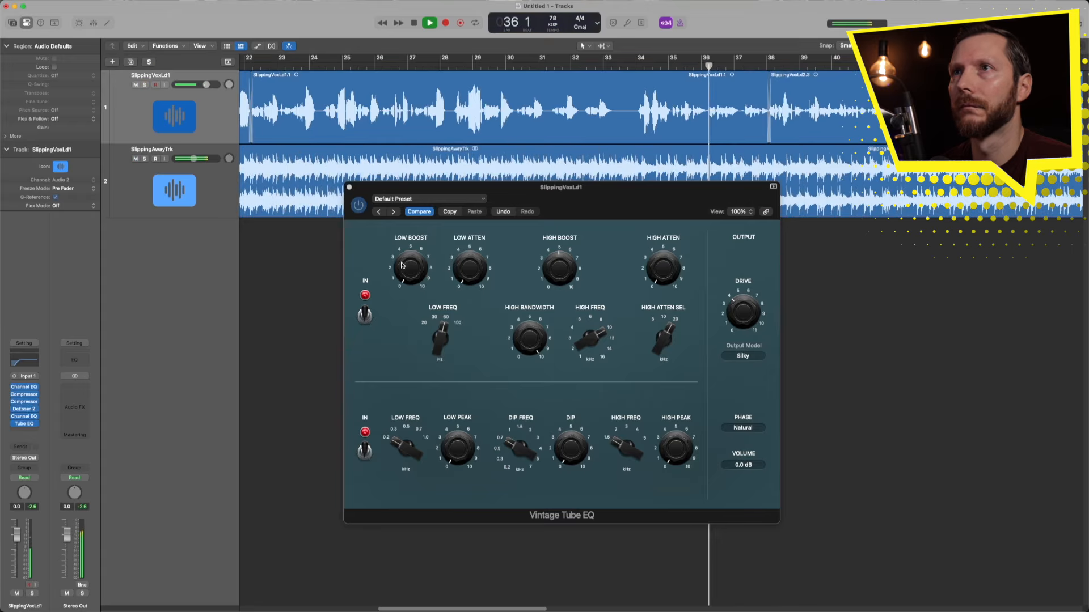
{"action": "left_click", "coordinate": [358, 208]}
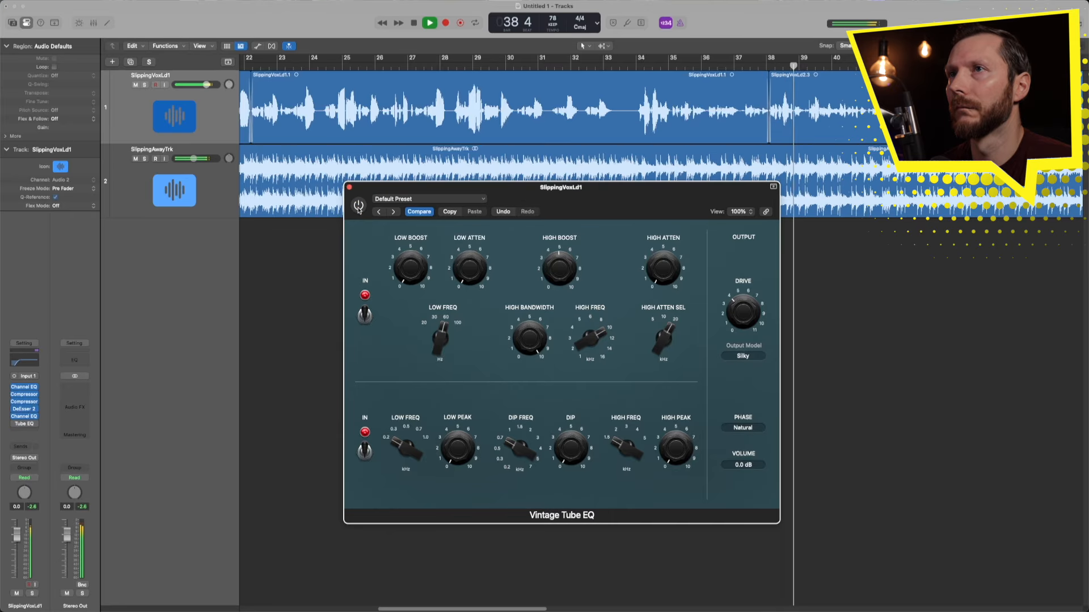
{"action": "left_click", "coordinate": [358, 208]}
{"action": "mouse_move", "coordinate": [543, 264]}
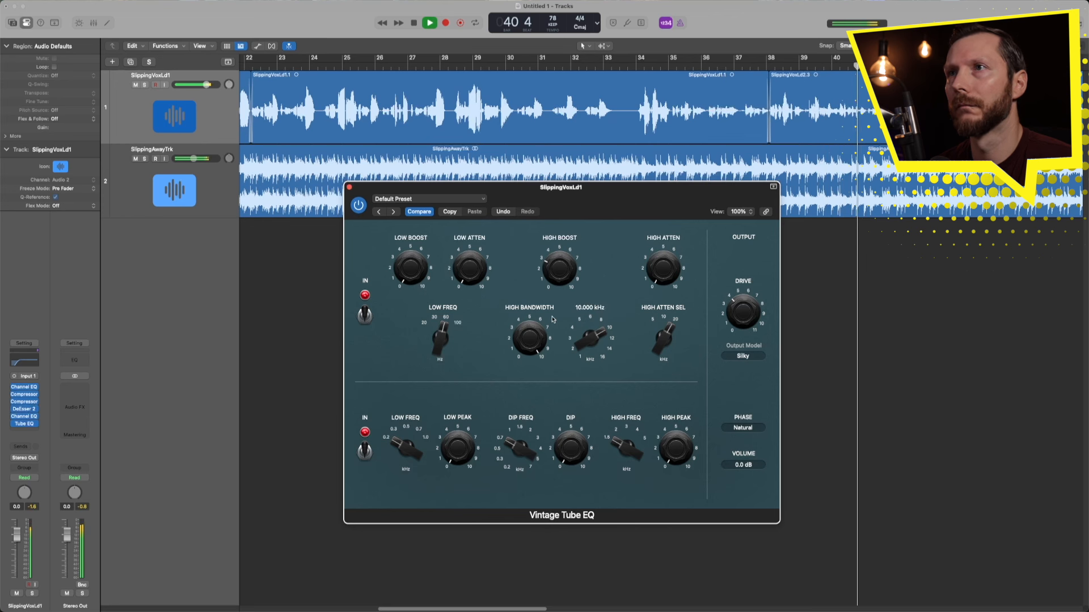
{"action": "left_click", "coordinate": [359, 207]}
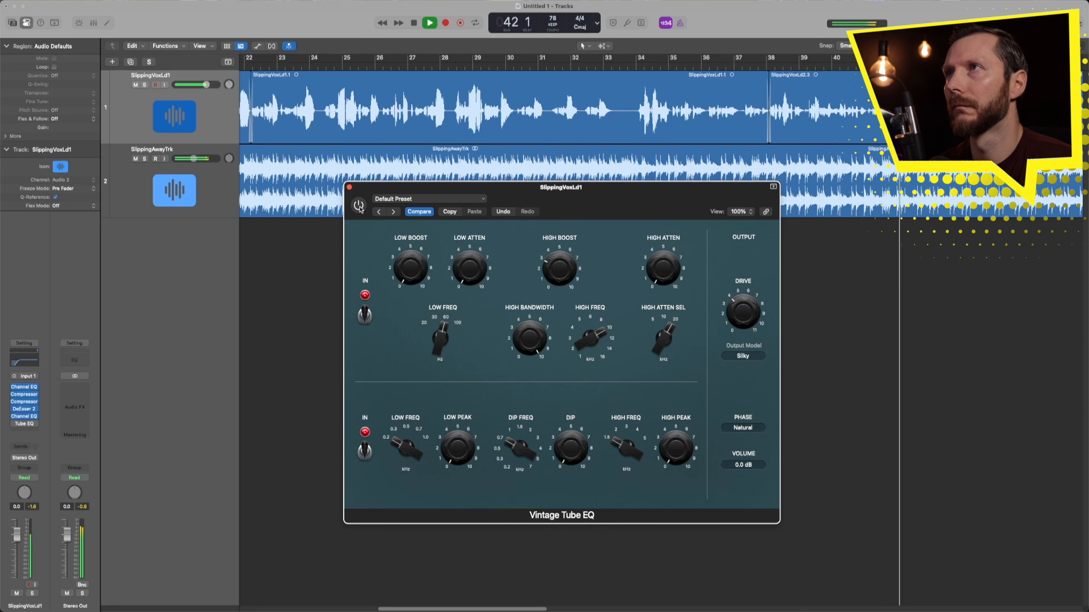
{"action": "left_click", "coordinate": [359, 206]}
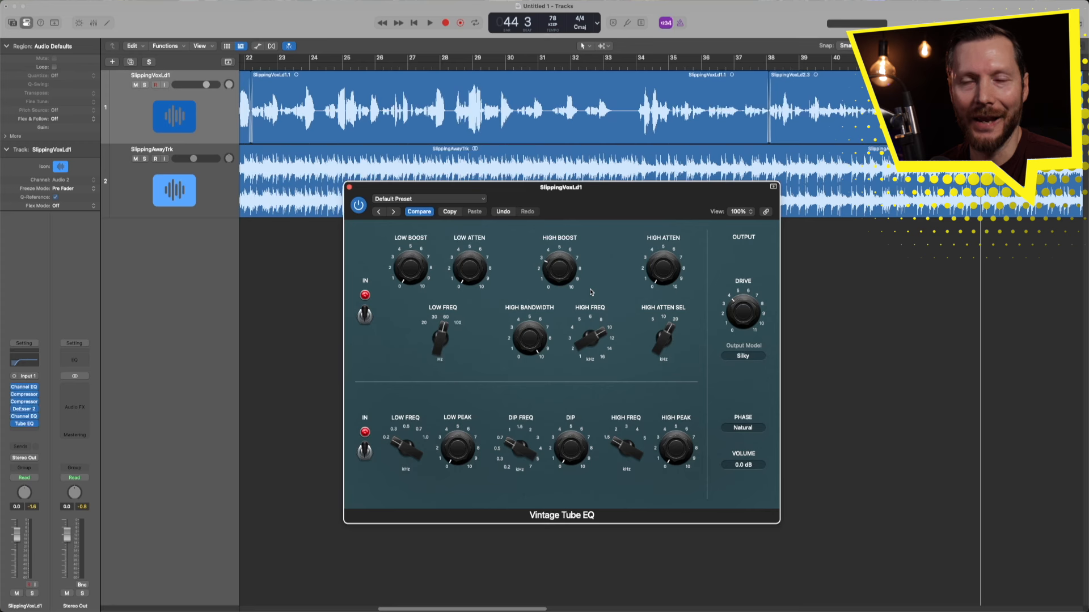
{"action": "left_click", "coordinate": [571, 265]}
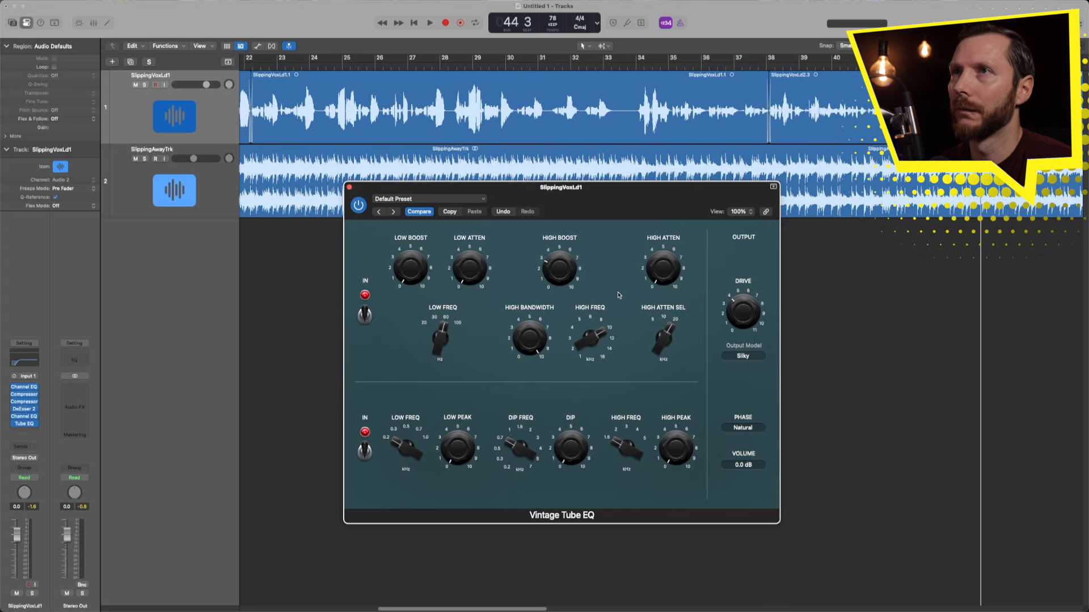
{"action": "left_click", "coordinate": [349, 188]}
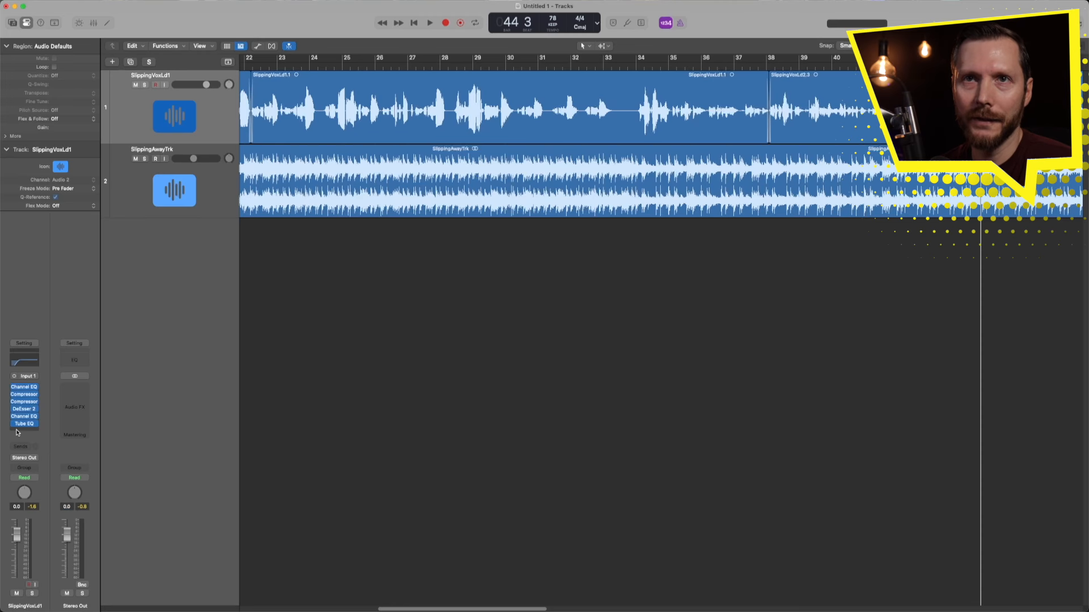
- Insert ChromaGlow from the Distortion effects after the Tube EQ on the SlippingVoxLd1 channel
{"action": "left_click", "coordinate": [19, 432]}
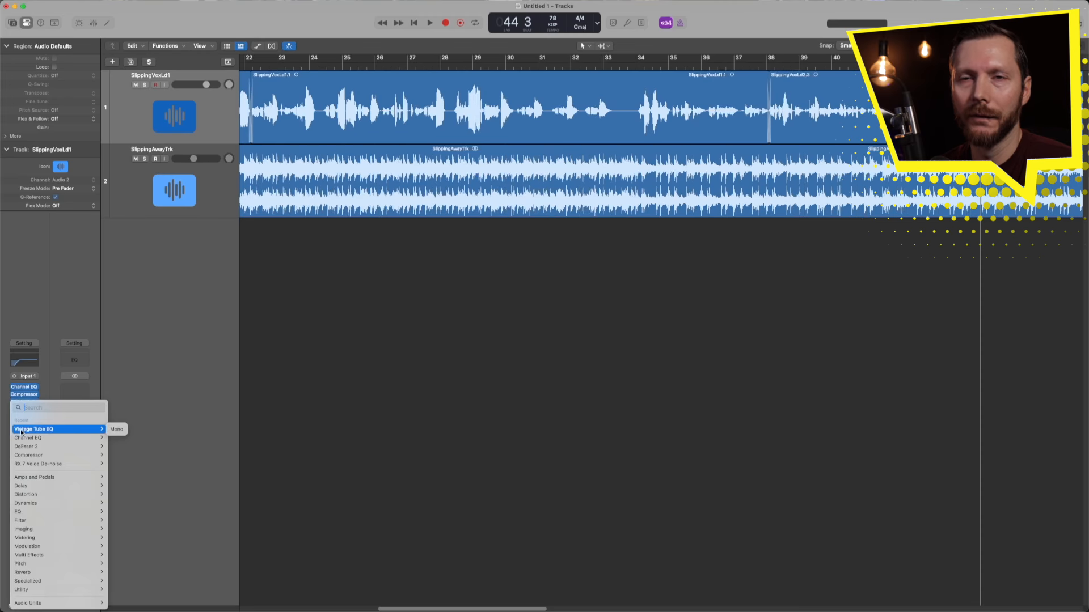
{"action": "mouse_move", "coordinate": [85, 494]}
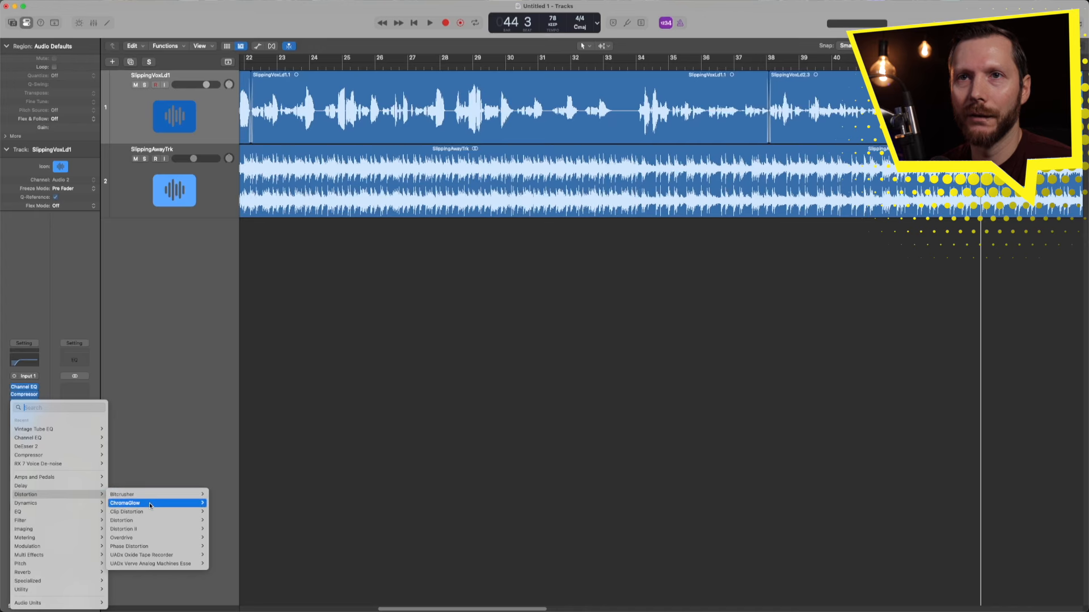
{"action": "left_click", "coordinate": [217, 503]}
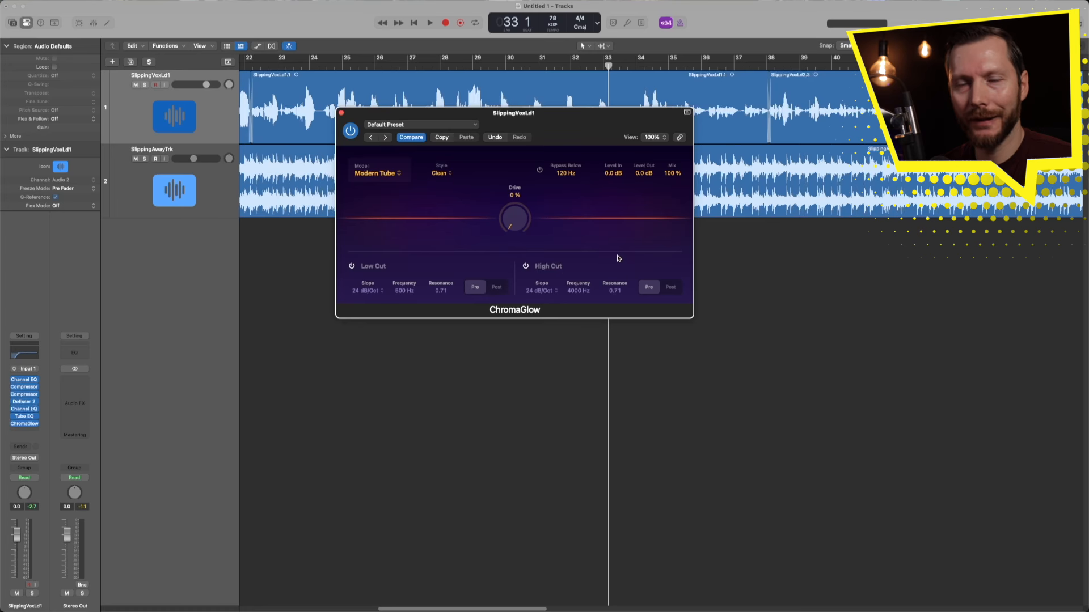
- Keep ChromaGlow's model at Modern Tube, set its style to Colorful, and enable Bypass Below at 174 Hz
{"action": "left_click", "coordinate": [390, 174]}
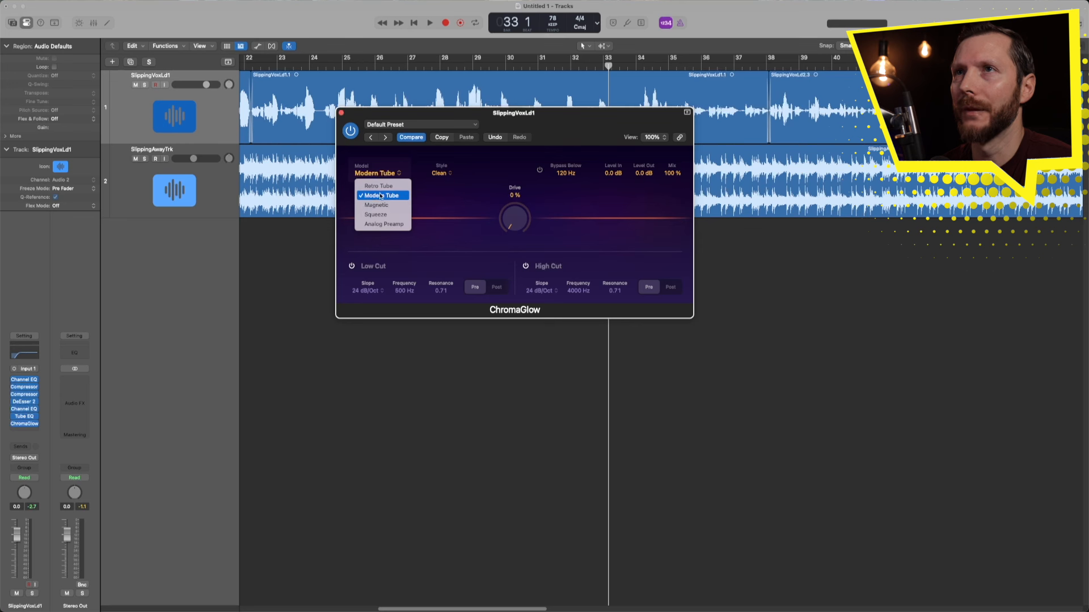
{"action": "left_click", "coordinate": [396, 197]}
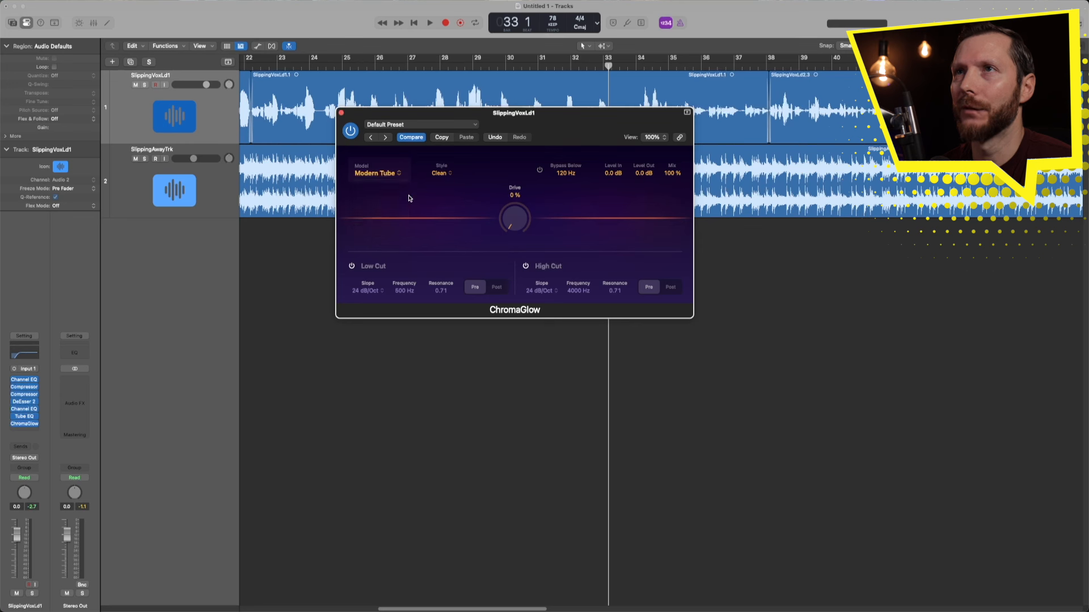
{"action": "left_click", "coordinate": [441, 173]}
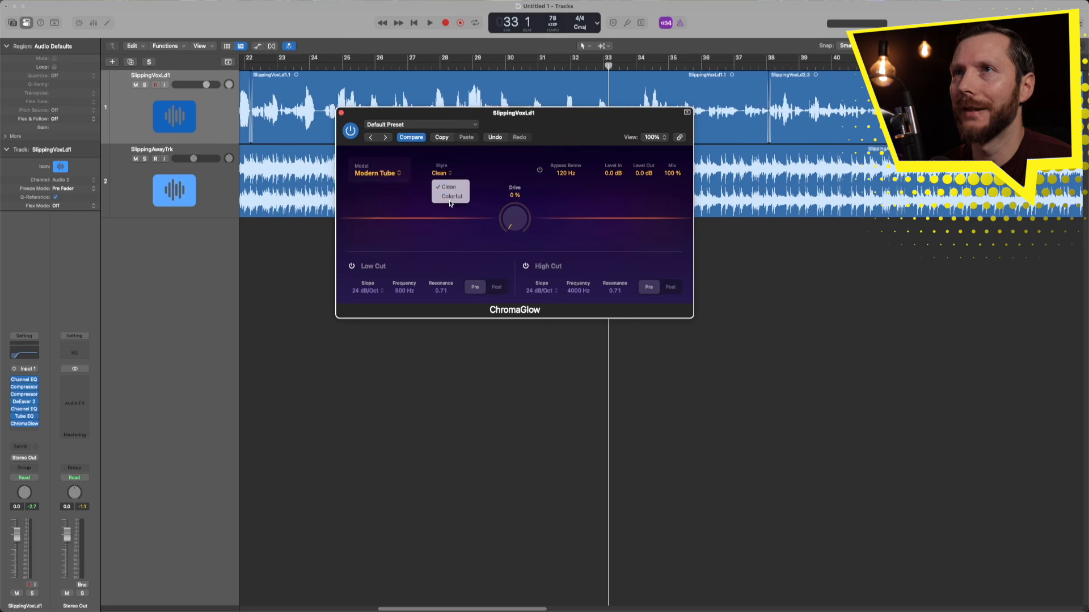
{"action": "left_click", "coordinate": [452, 197]}
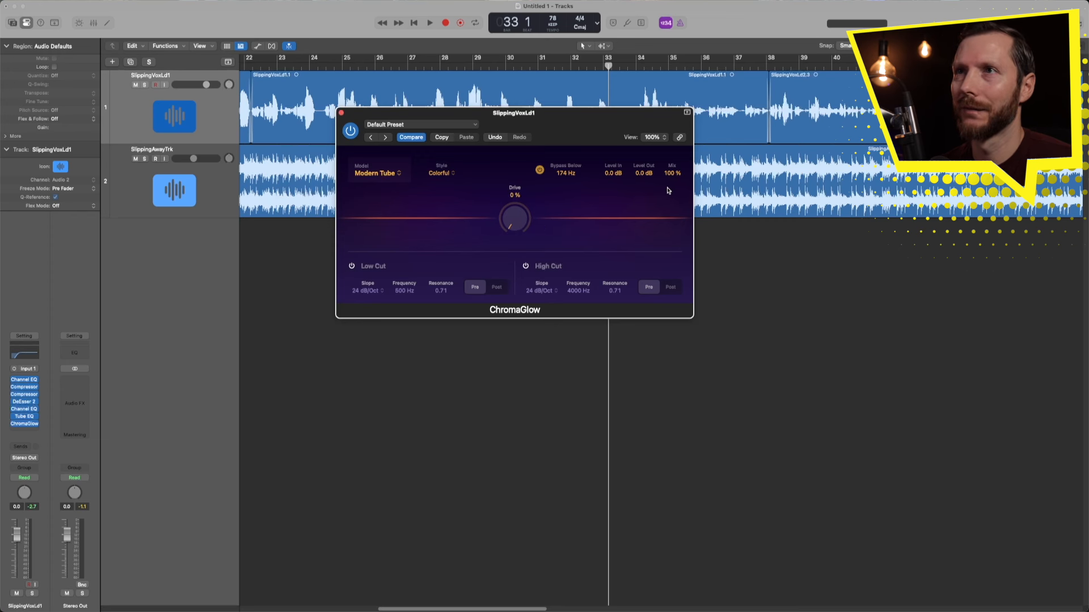
- Play from the start of the vocal with the lead vocal soloed and raise ChromaGlow's Drive to 30 %
{"action": "left_click_drag", "start_coordinate": [531, 120], "coordinate": [547, 239]}
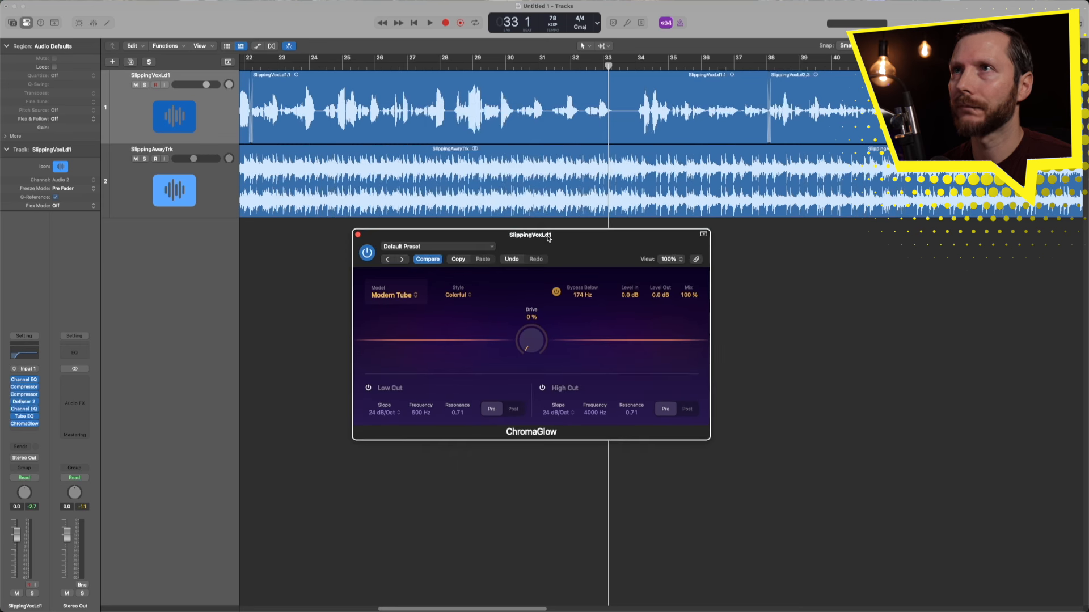
{"action": "scroll", "coordinate": [505, 144], "scroll_direction": "right", "scroll_amount": 15}
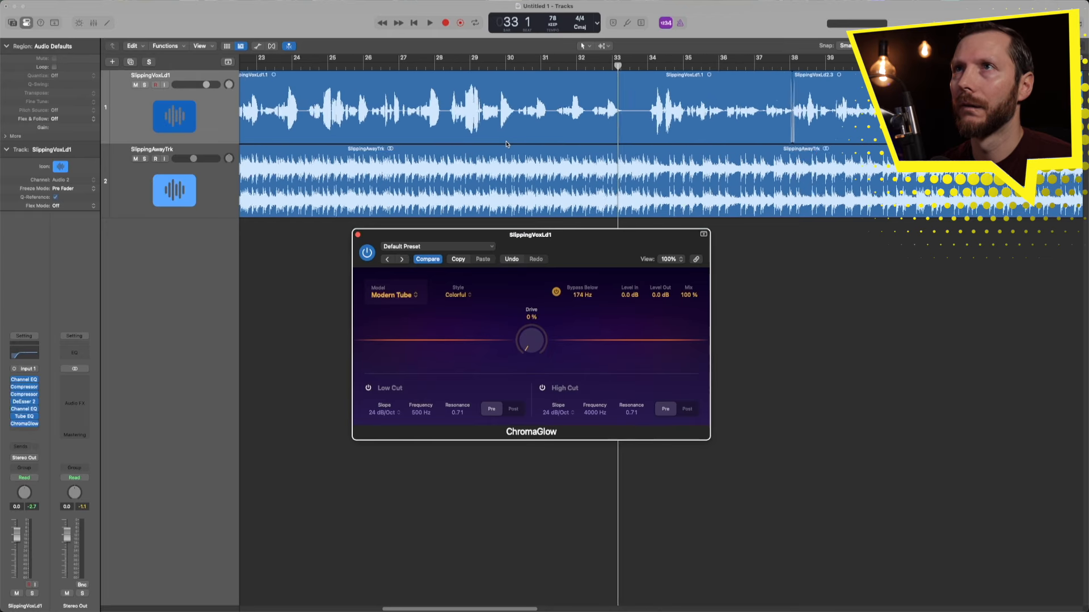
{"action": "scroll", "coordinate": [505, 142], "scroll_direction": "left", "scroll_amount": 15}
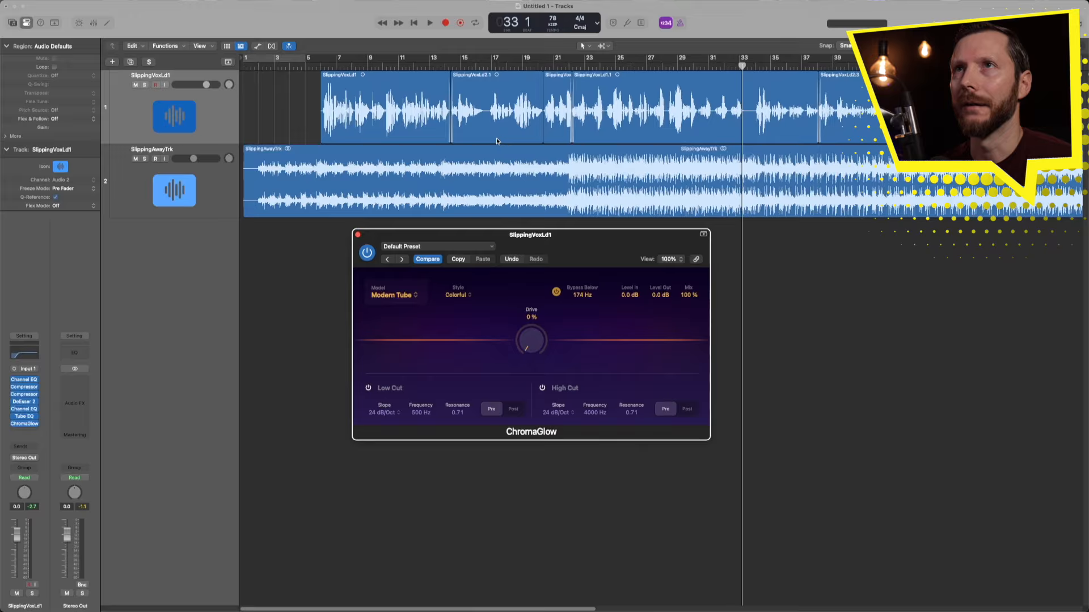
{"action": "left_click", "coordinate": [322, 65]}
{"action": "key", "text": "space"}
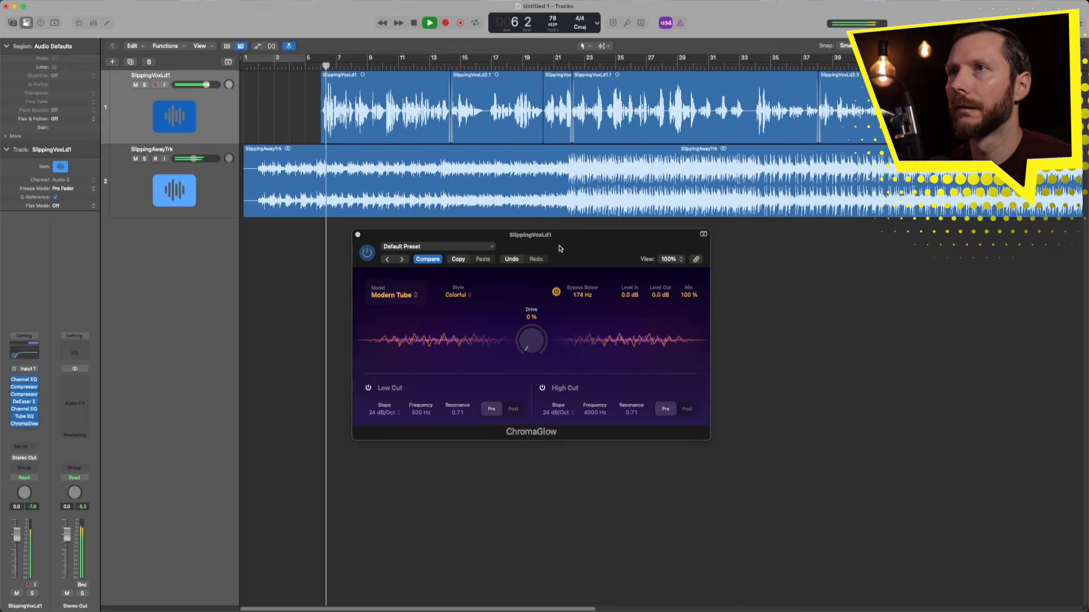
{"action": "key", "text": "s"}
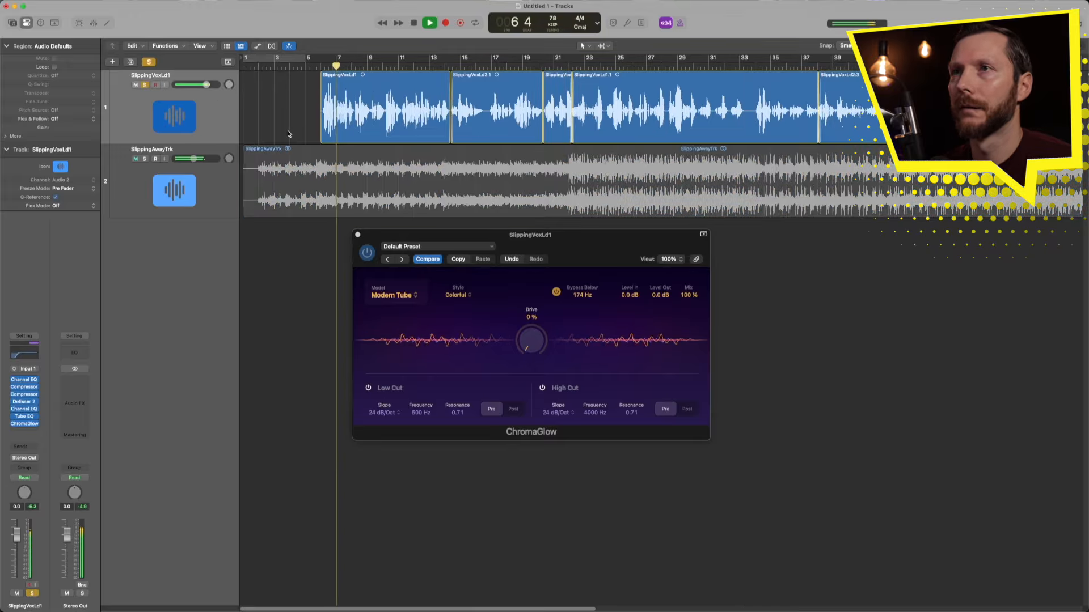
{"action": "mouse_move", "coordinate": [530, 341]}
{"action": "left_mouse_down"}
{"action": "mouse_move", "coordinate": [532, 290]}
{"action": "mouse_move", "coordinate": [529, 360]}
{"action": "left_mouse_up"}
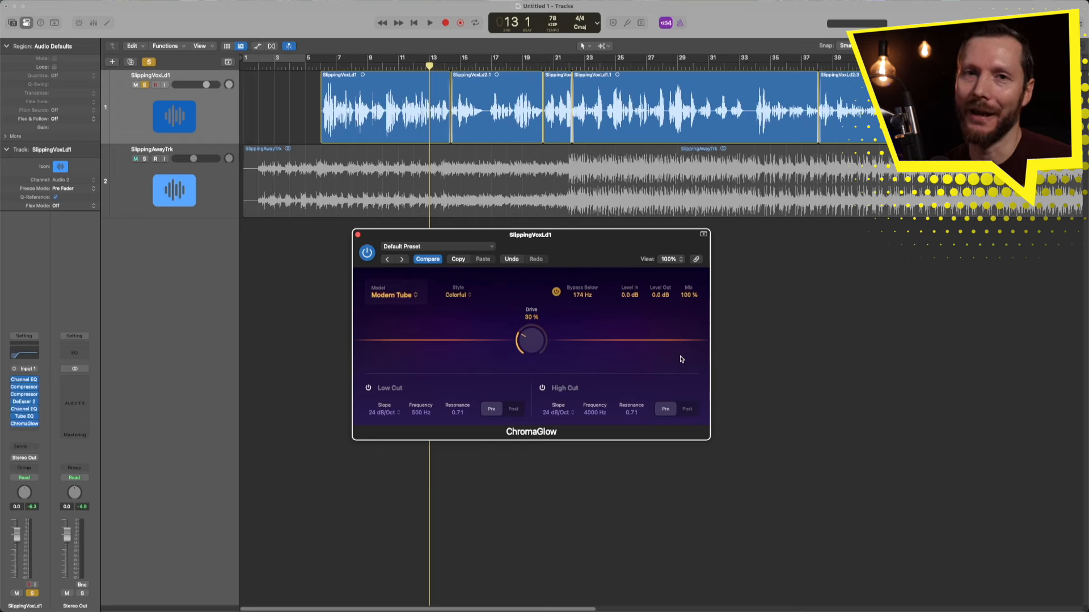
- Set ChromaGlow's Mix to 15 % during playback and compare the soloed vocal with the effect bypassed and enabled
{"action": "key", "text": "space"}
{"action": "left_click_drag", "start_coordinate": [688, 296], "coordinate": [692, 322]}
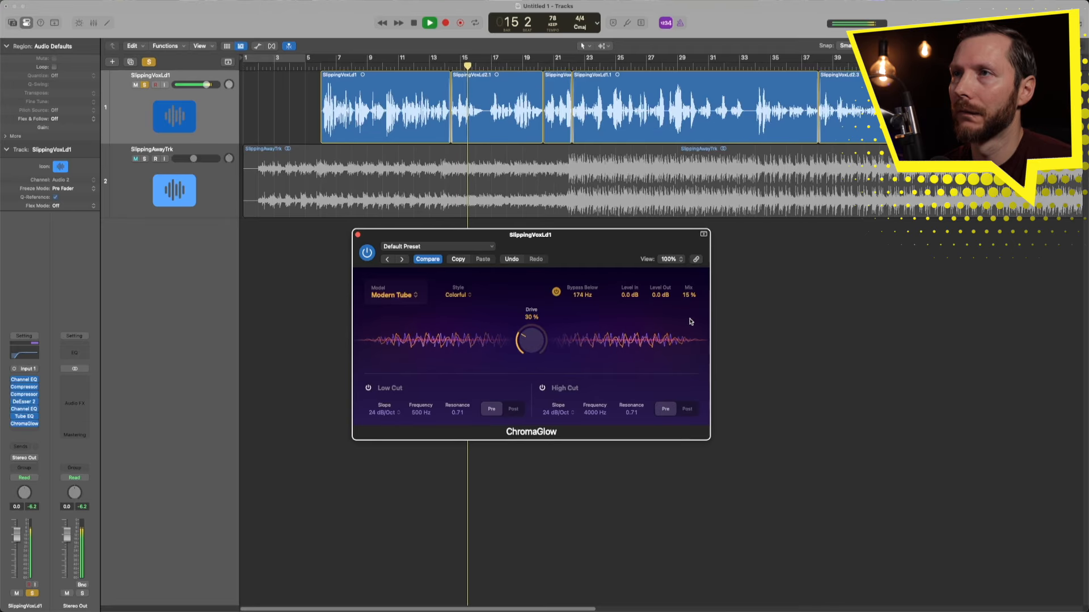
{"action": "left_click", "coordinate": [368, 255]}
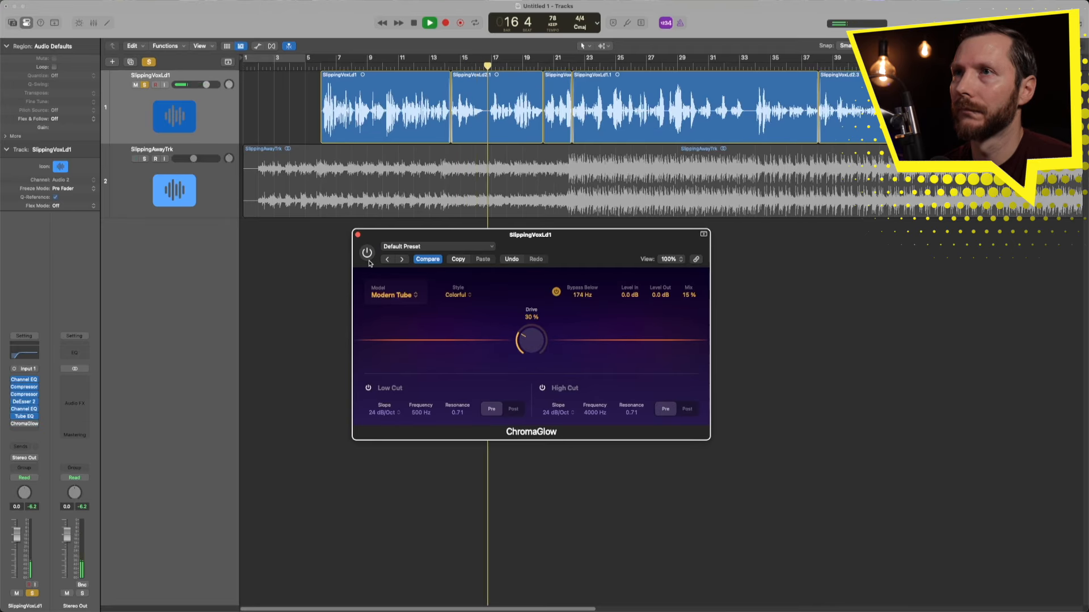
{"action": "left_click", "coordinate": [367, 261]}
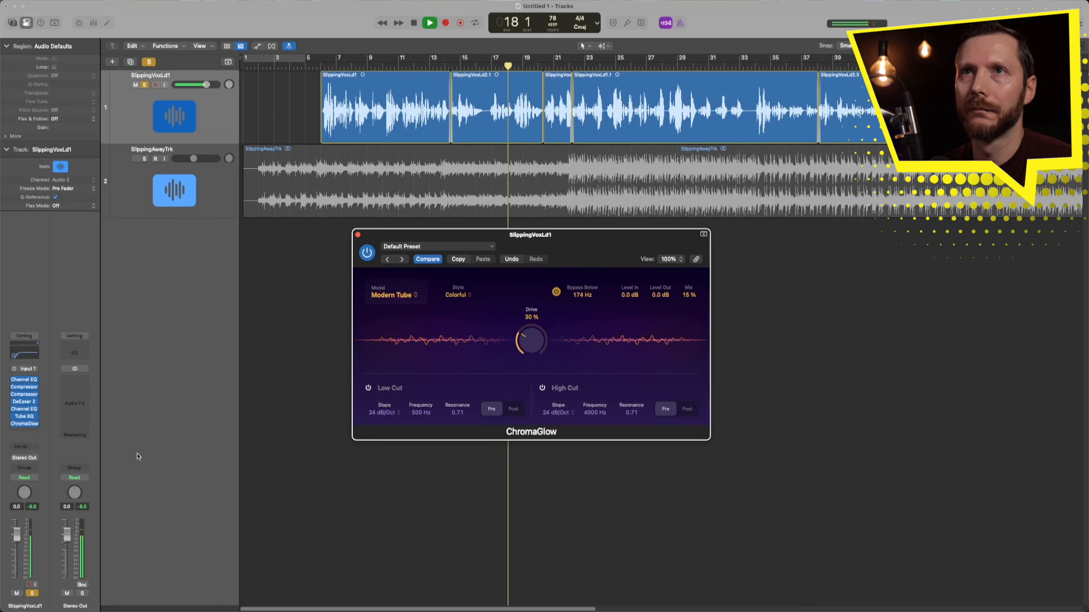
- Unsolo the vocal, compare ChromaGlow bypassed and enabled in the full mix, and stop playback and close the plug-in
{"action": "left_click", "coordinate": [145, 84]}
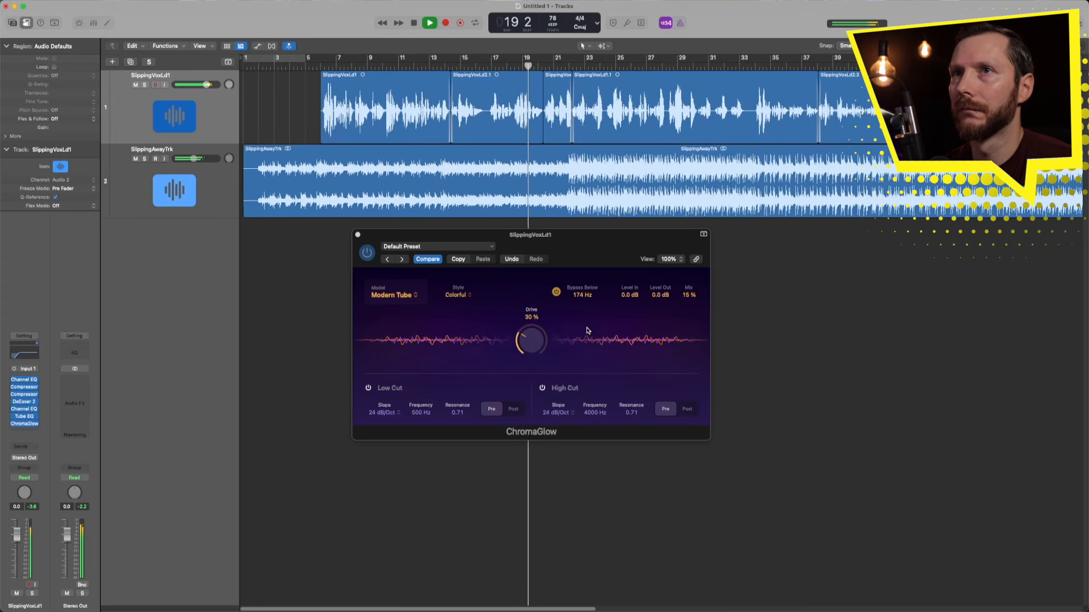
{"action": "left_click", "coordinate": [368, 255]}
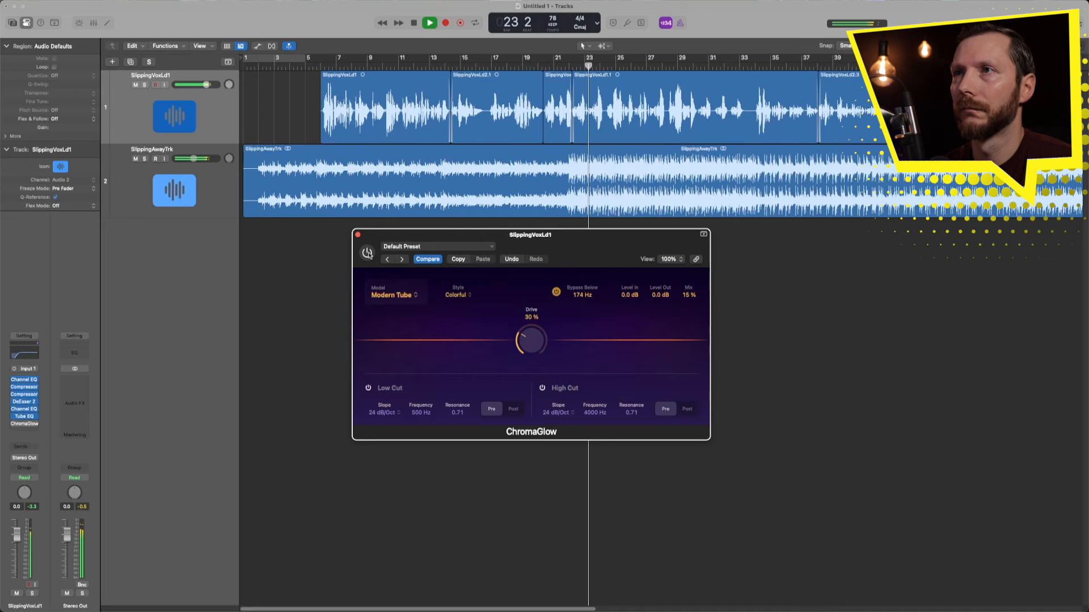
{"action": "left_click", "coordinate": [368, 255]}
{"action": "left_click", "coordinate": [369, 254]}
{"action": "left_click", "coordinate": [368, 255]}
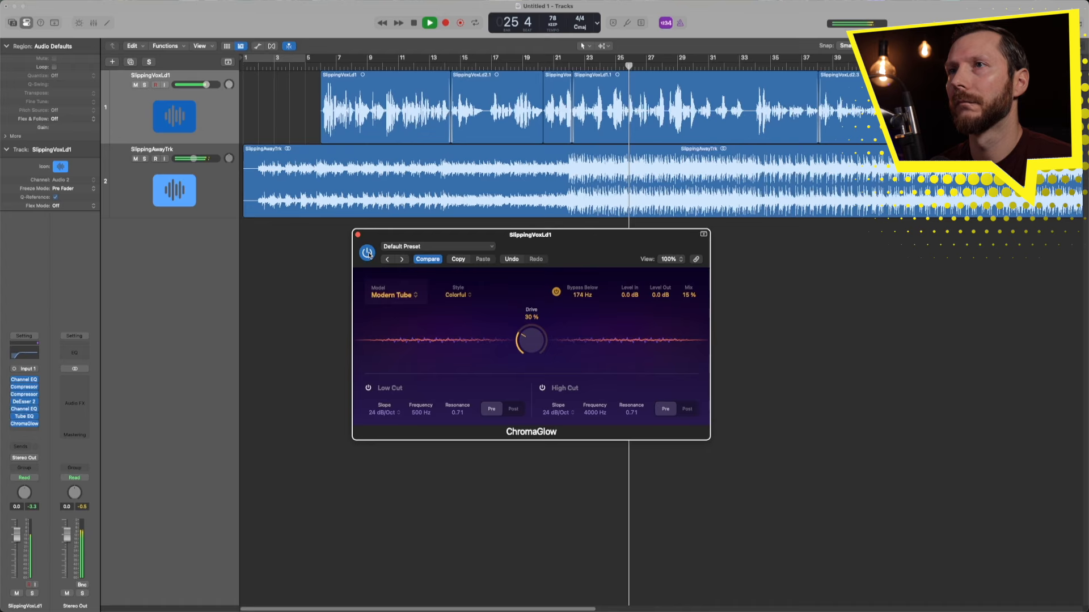
{"action": "key", "text": "space"}
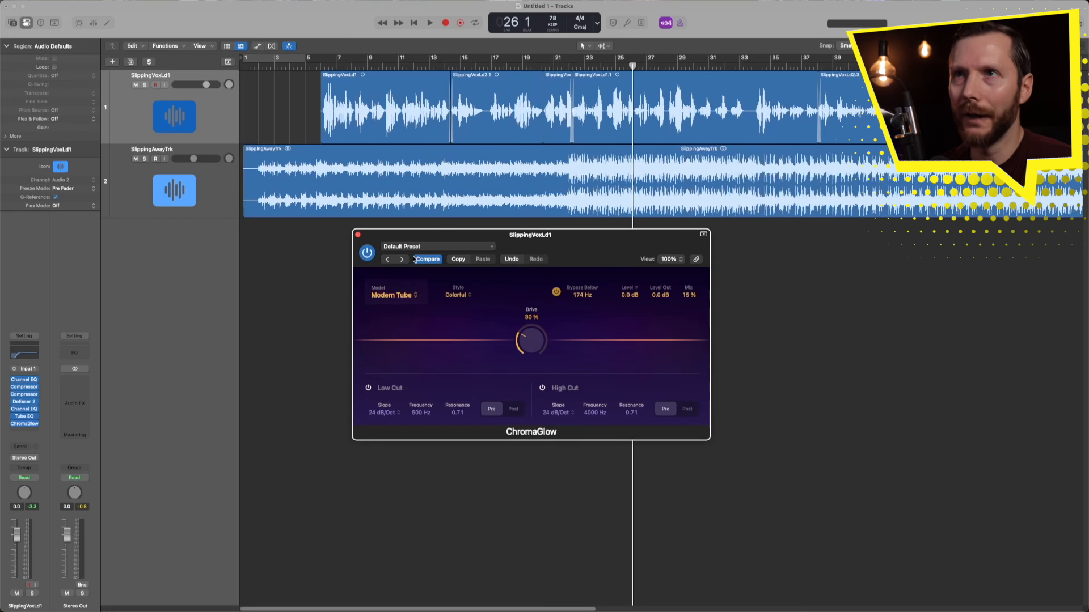
{"action": "left_click", "coordinate": [358, 235]}
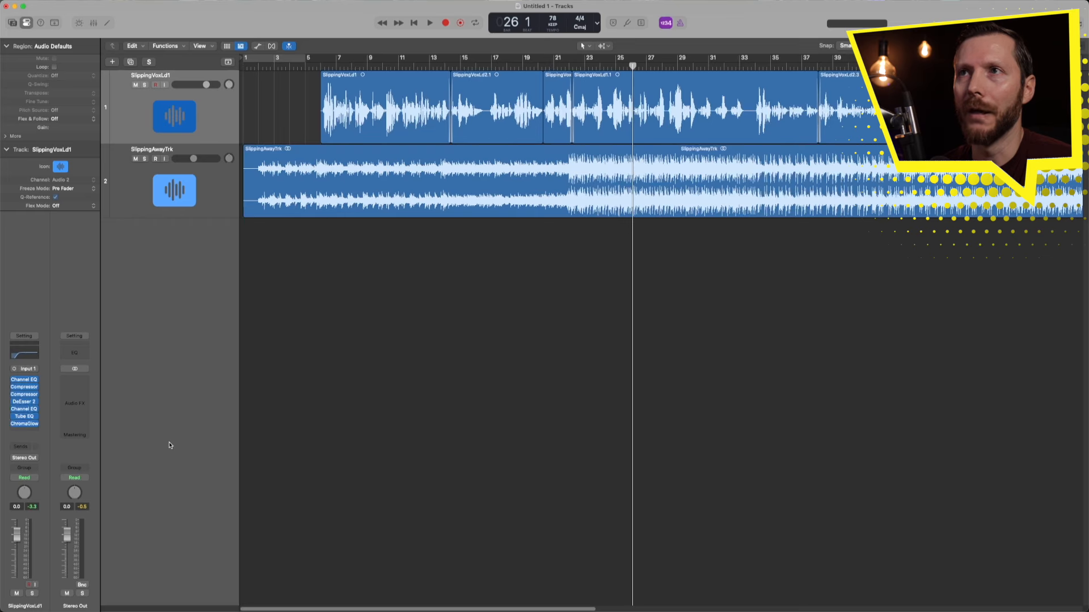
- Show the mixer and add a send to Bus 1 on the lead vocal channel
{"action": "key", "text": "x"}
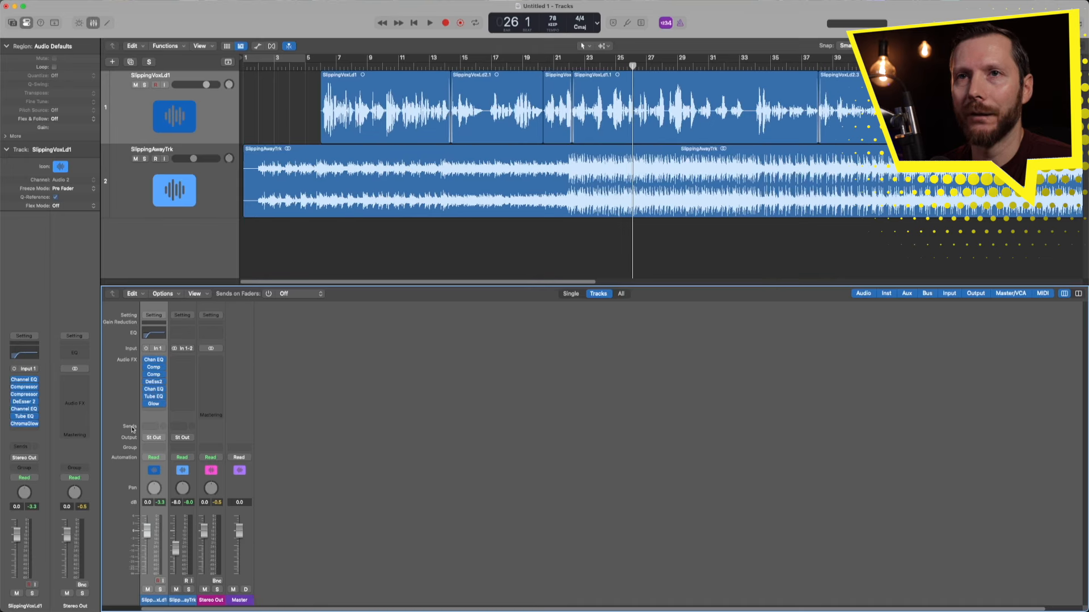
{"action": "left_click", "coordinate": [150, 427]}
{"action": "mouse_move", "coordinate": [166, 505]}
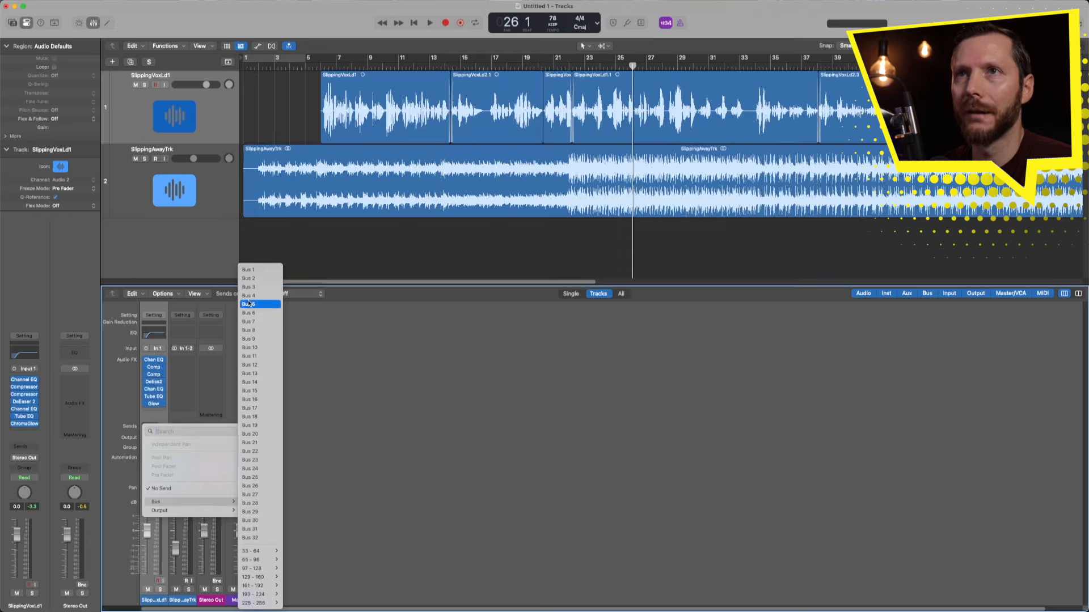
{"action": "left_click", "coordinate": [259, 271]}
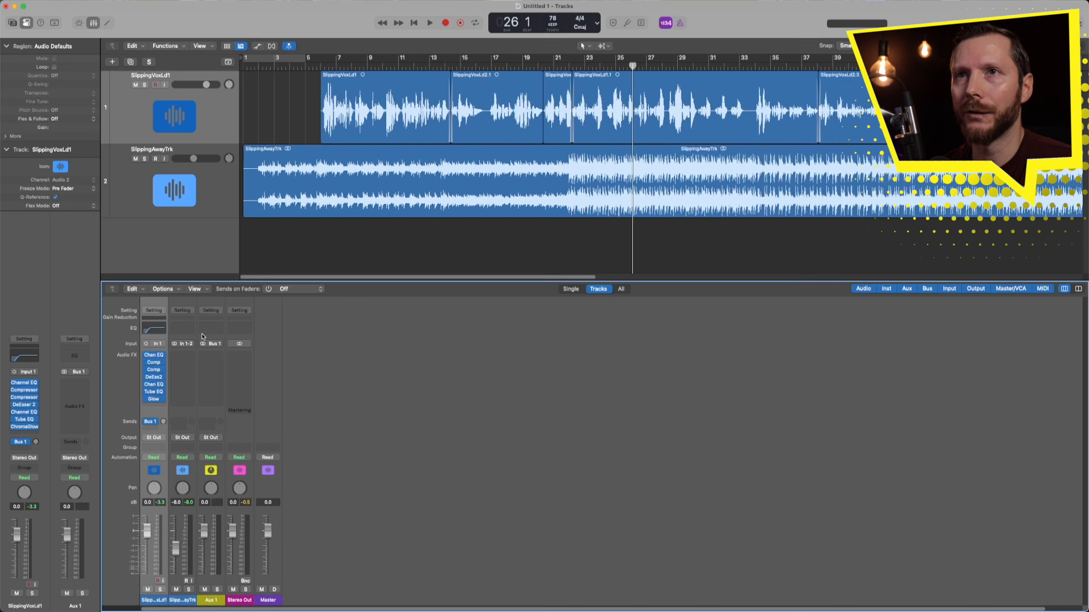
- Rename the Aux 1 channel as VerbMedium
{"action": "left_click", "coordinate": [210, 601]}
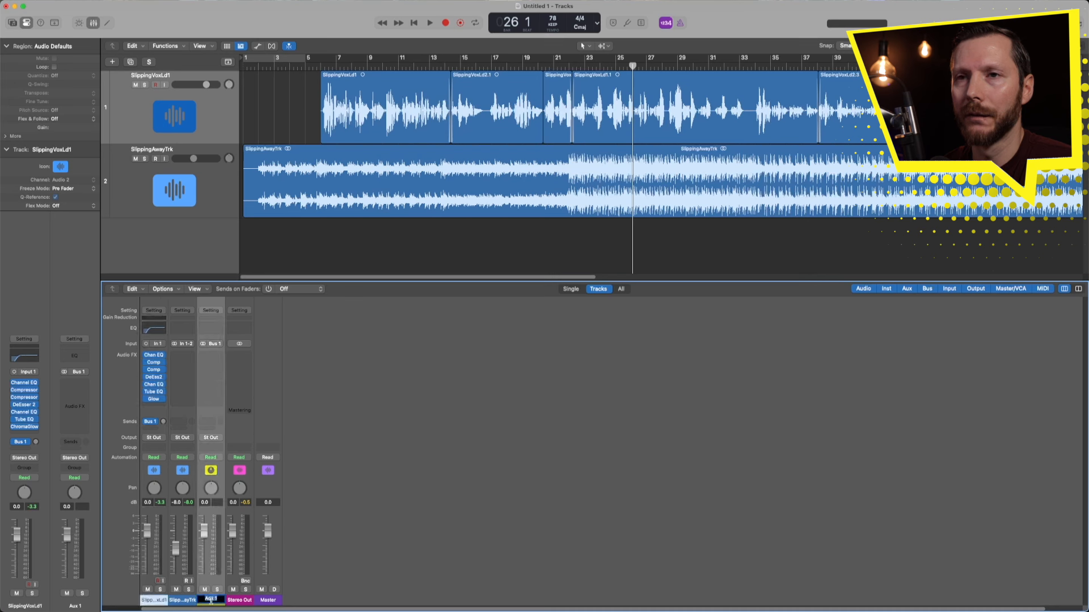
{"action": "type", "text": "V"}
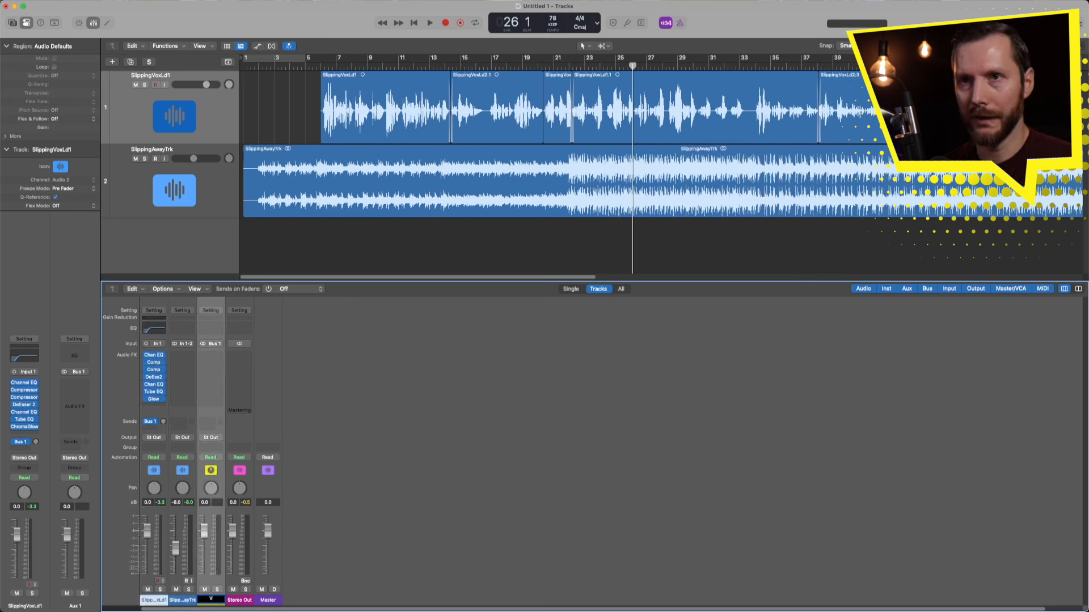
{"action": "type", "text": "erbMedium"}
{"action": "key", "text": "Return"}
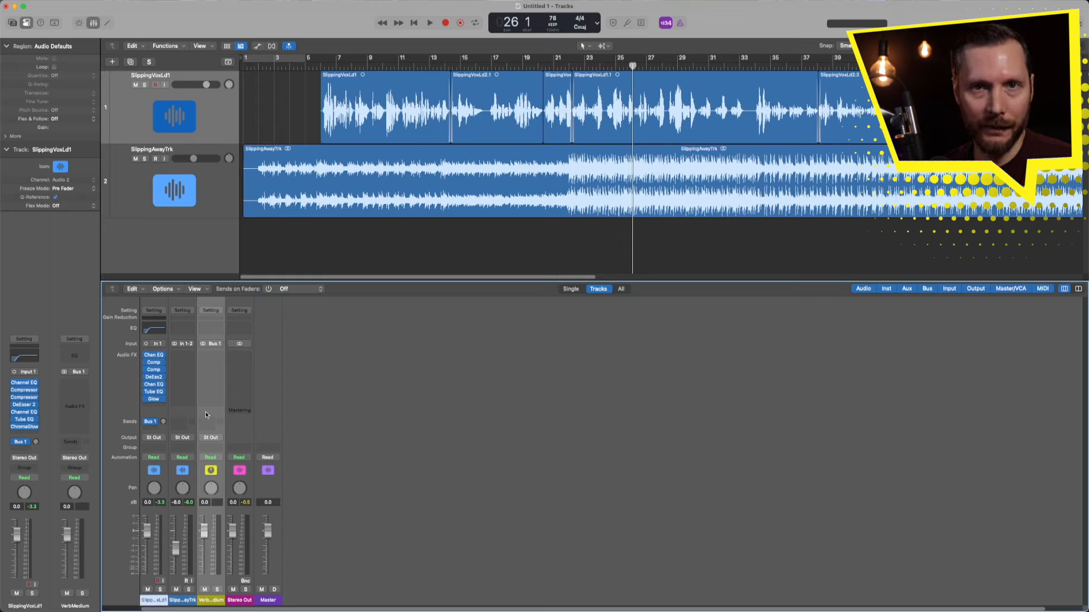
- Insert a stereo Space Designer reverb on the VerbMedium channel
{"action": "left_click", "coordinate": [216, 357]}
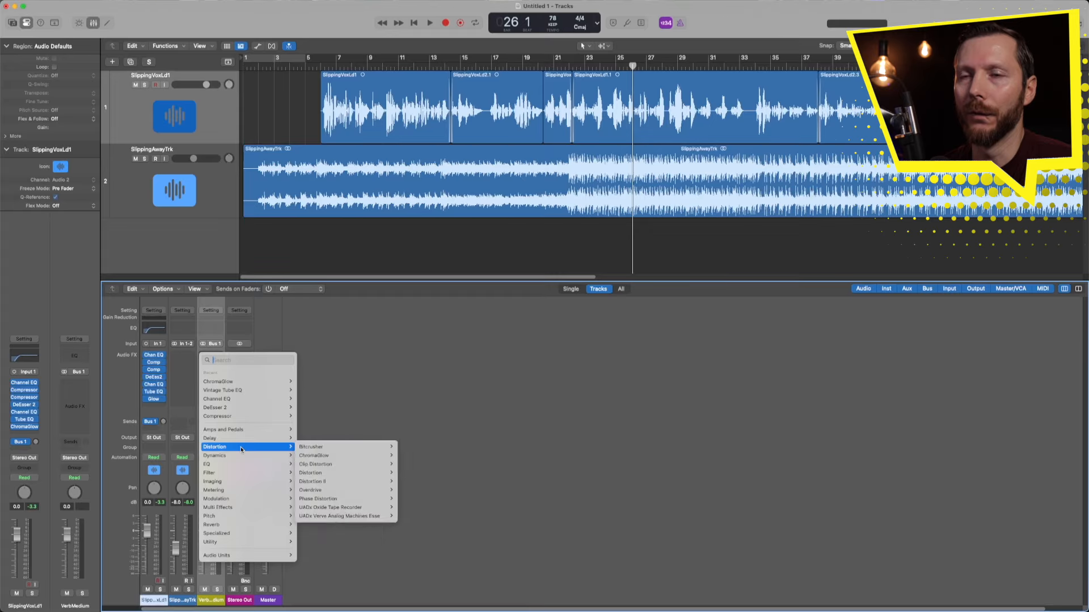
{"action": "mouse_move", "coordinate": [241, 525]}
{"action": "mouse_move", "coordinate": [348, 533]}
{"action": "mouse_move", "coordinate": [344, 560]}
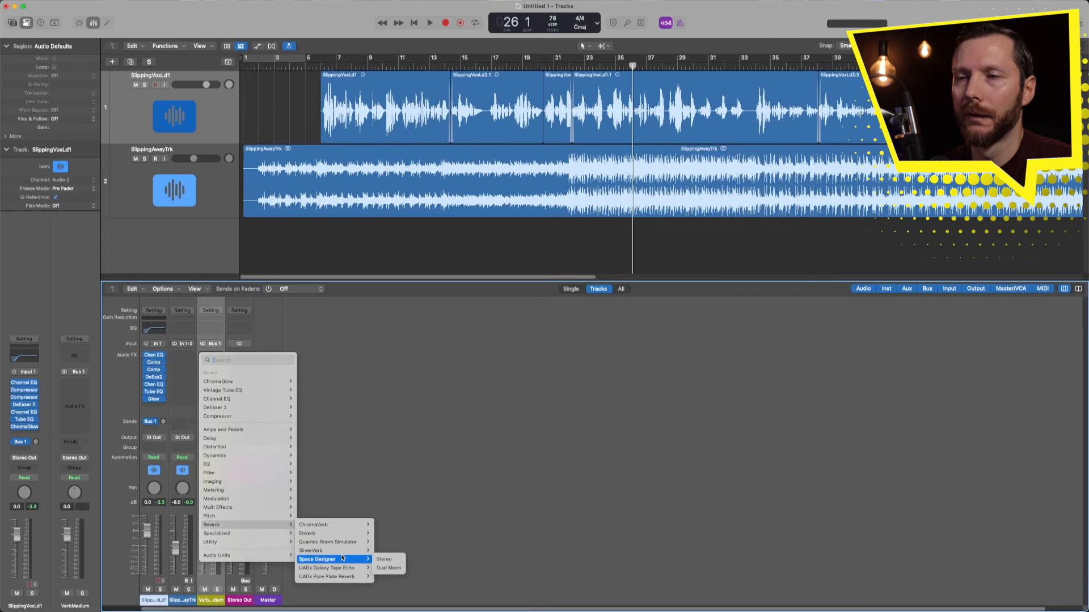
{"action": "left_click", "coordinate": [389, 560]}
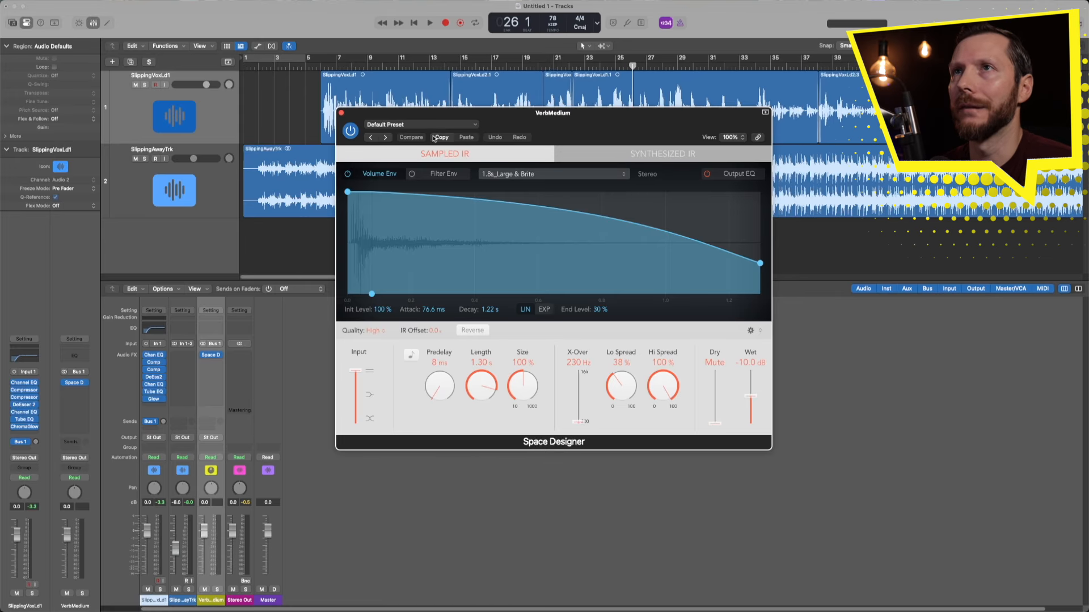
- Load Space Designer's 1.7s Blue Plate preset from the medium plate reverbs and raise Wet to 0 dB
{"action": "left_click", "coordinate": [406, 126]}
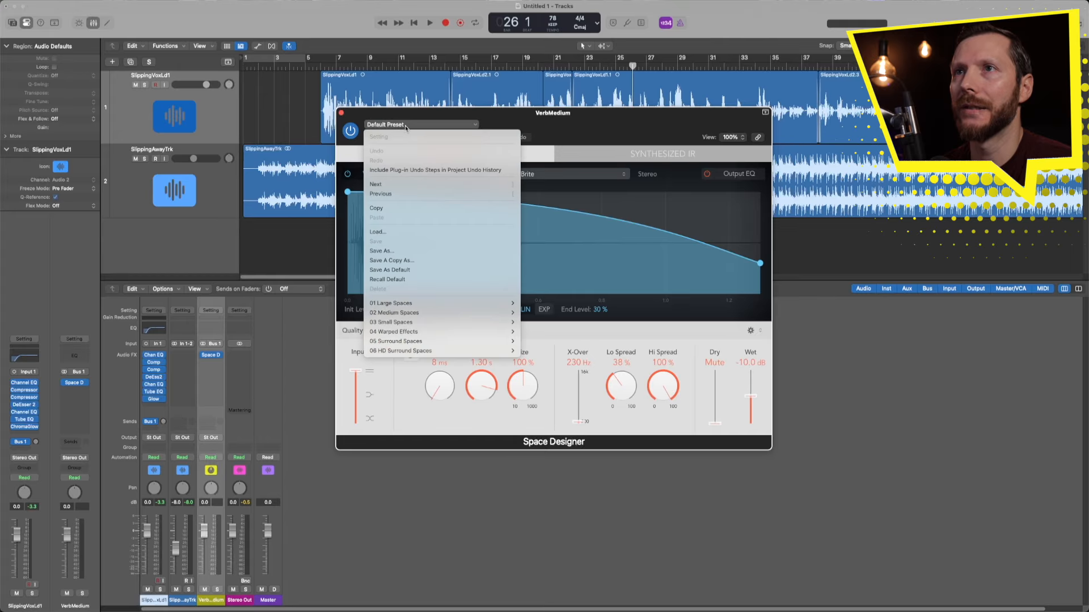
{"action": "mouse_move", "coordinate": [462, 312]}
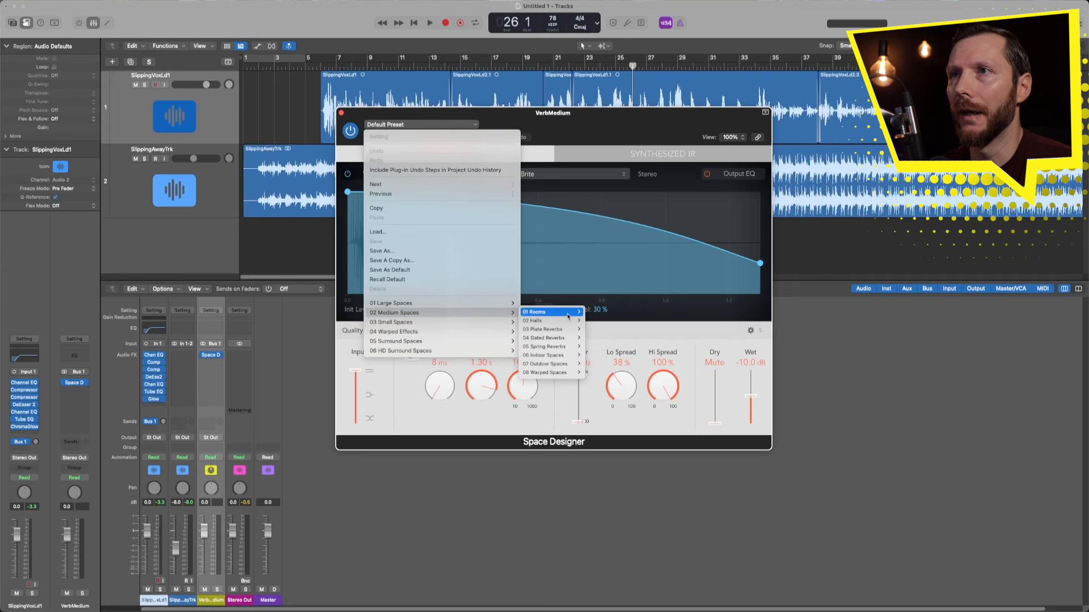
{"action": "mouse_move", "coordinate": [560, 333]}
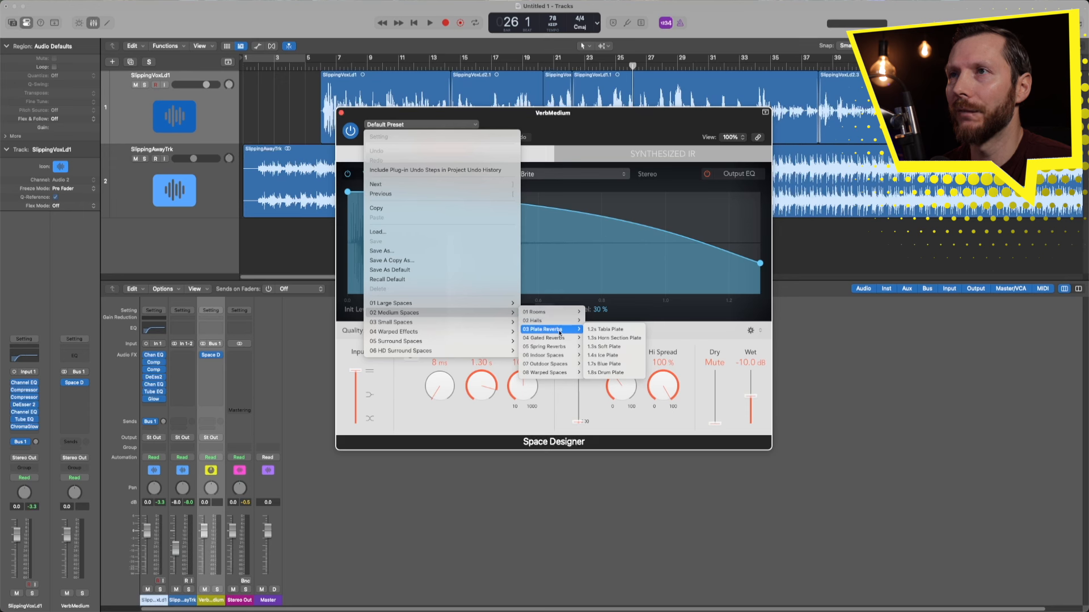
{"action": "left_click", "coordinate": [612, 365]}
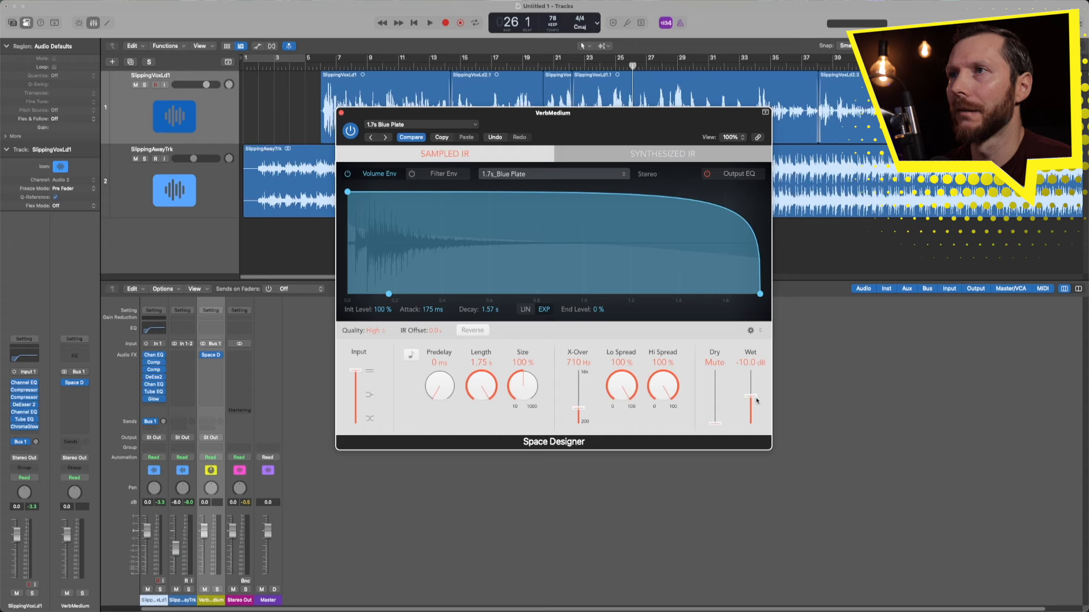
{"action": "left_click_drag", "start_coordinate": [754, 396], "coordinate": [751, 355]}
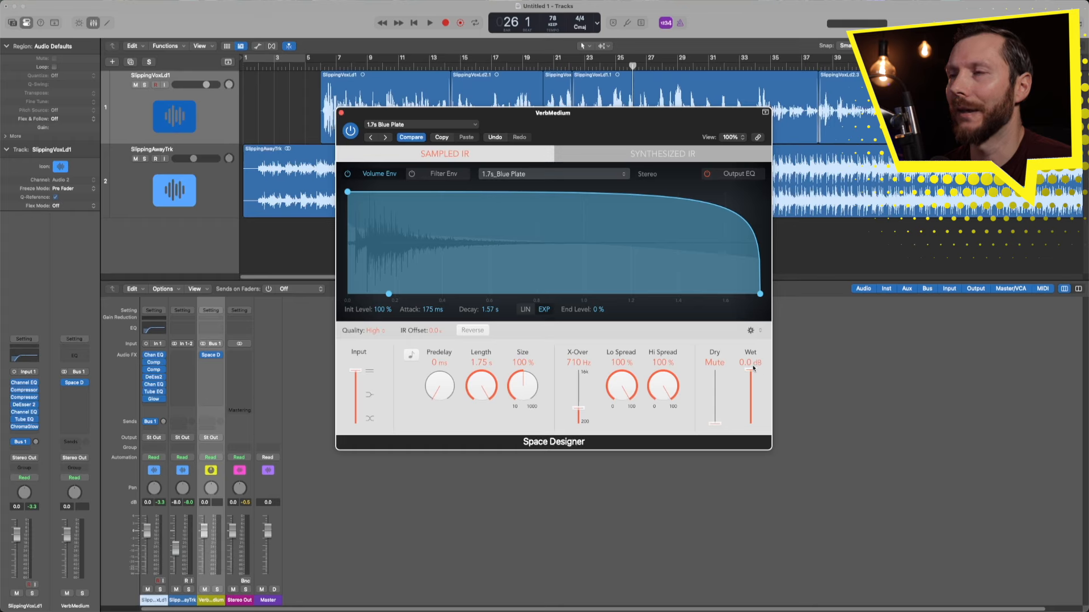
- Close the VerbMedium reverb and raise the lead vocal's Bus 1 send level while playing the mix
{"action": "mouse_move", "coordinate": [718, 425]}
{"action": "left_mouse_down"}
{"action": "mouse_move", "coordinate": [713, 370]}
{"action": "mouse_move", "coordinate": [716, 436]}
{"action": "left_mouse_up"}
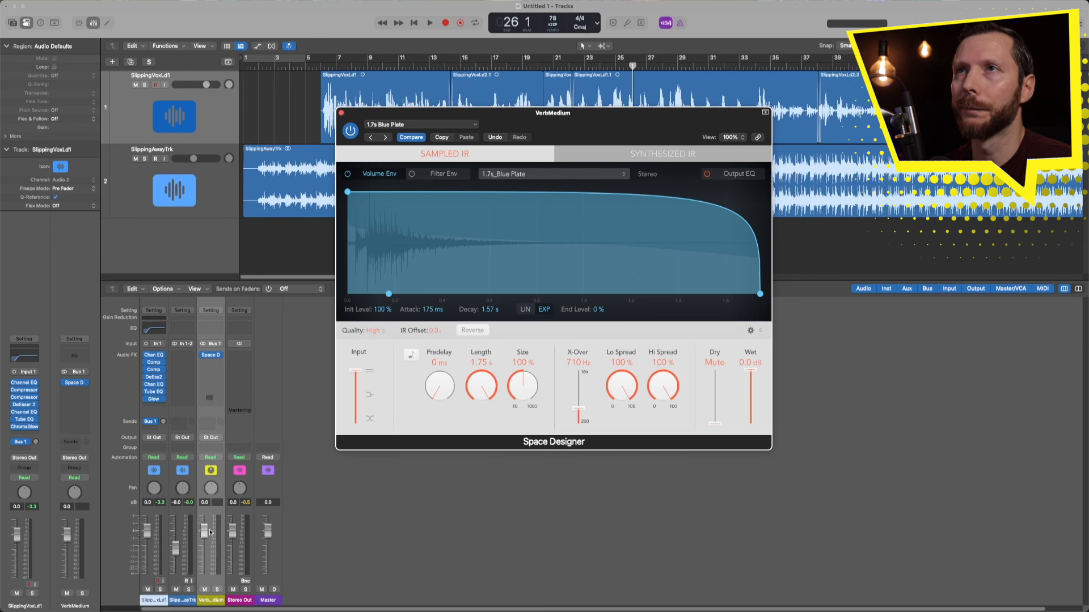
{"action": "left_click", "coordinate": [341, 113]}
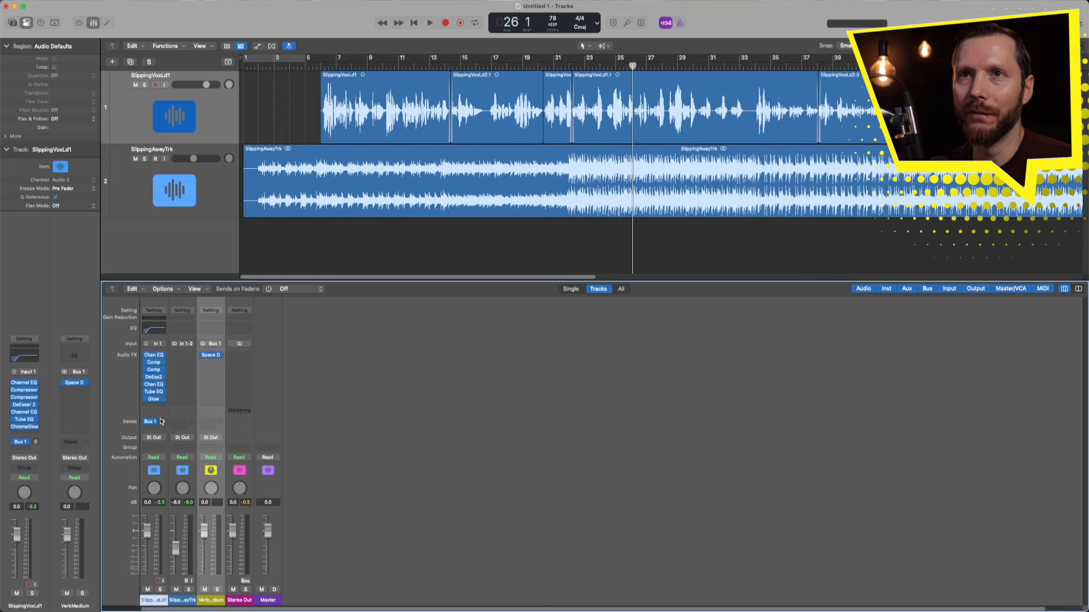
{"action": "left_click_drag", "start_coordinate": [164, 424], "coordinate": [168, 380]}
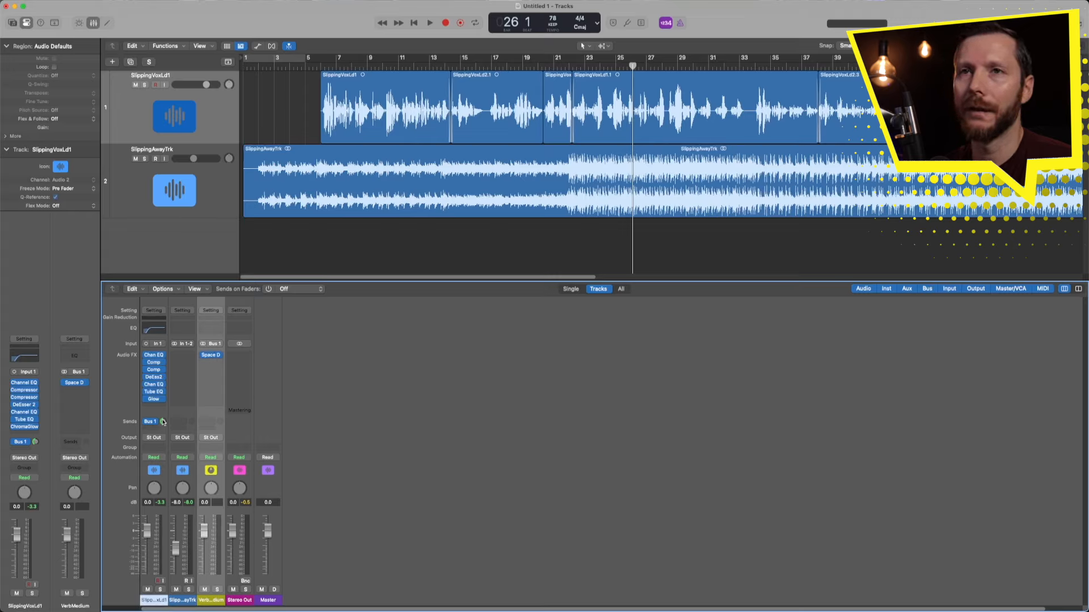
{"action": "left_click_drag", "start_coordinate": [163, 421], "coordinate": [163, 459]}
{"action": "key", "text": "space"}
{"action": "mouse_move", "coordinate": [163, 422]}
{"action": "left_mouse_down"}
{"action": "mouse_move", "coordinate": [166, 384]}
{"action": "mouse_move", "coordinate": [158, 412]}
{"action": "left_mouse_up"}
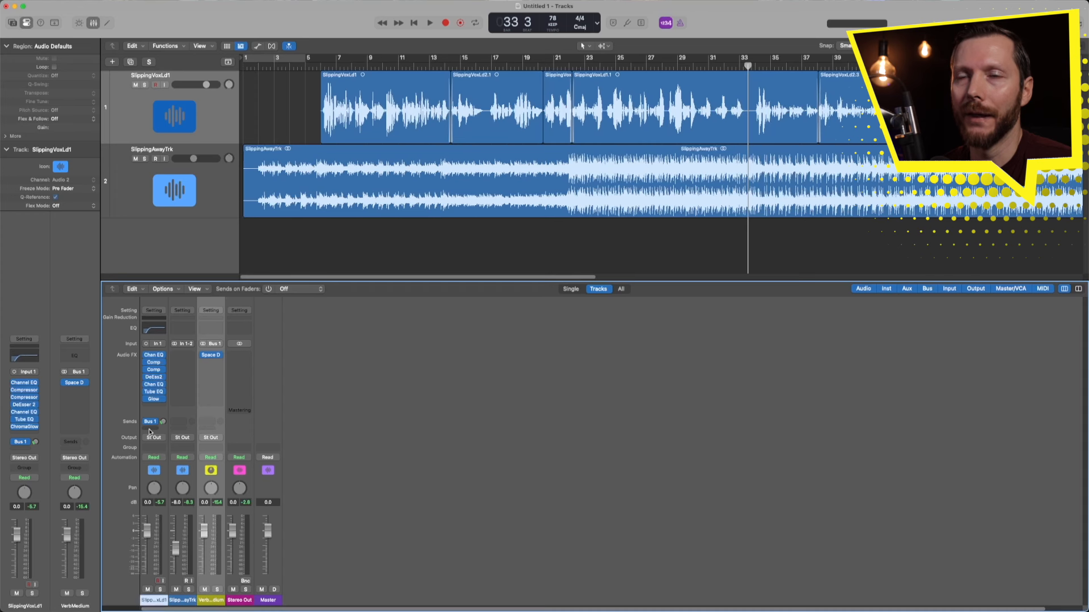
- Add a send to Bus 2 on the lead vocal channel and rename its new aux channel as VerbLong
{"action": "left_click", "coordinate": [150, 432]}
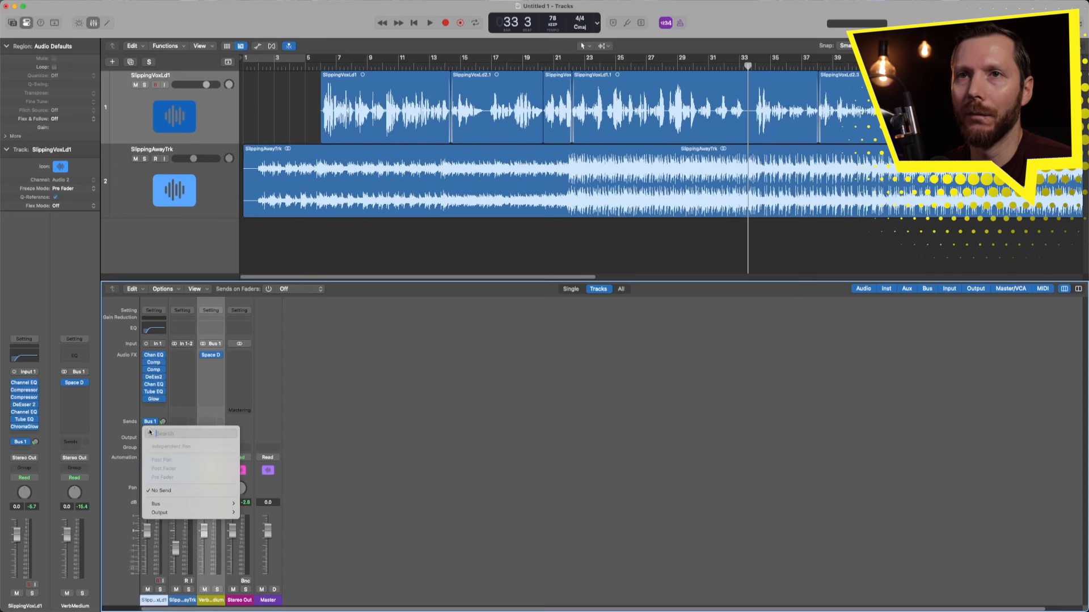
{"action": "mouse_move", "coordinate": [165, 504]}
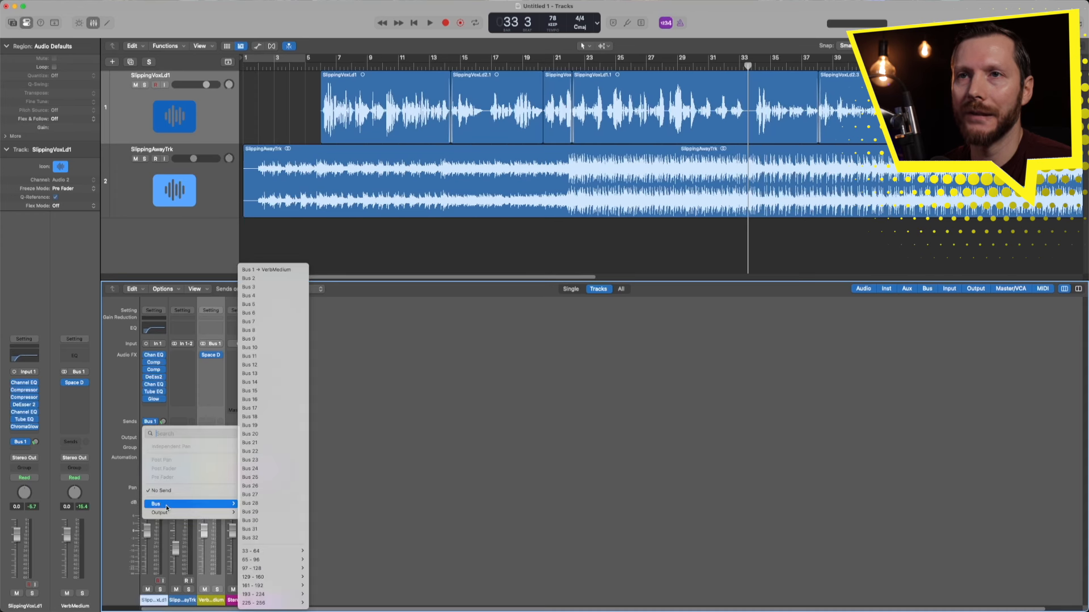
{"action": "left_click", "coordinate": [267, 278]}
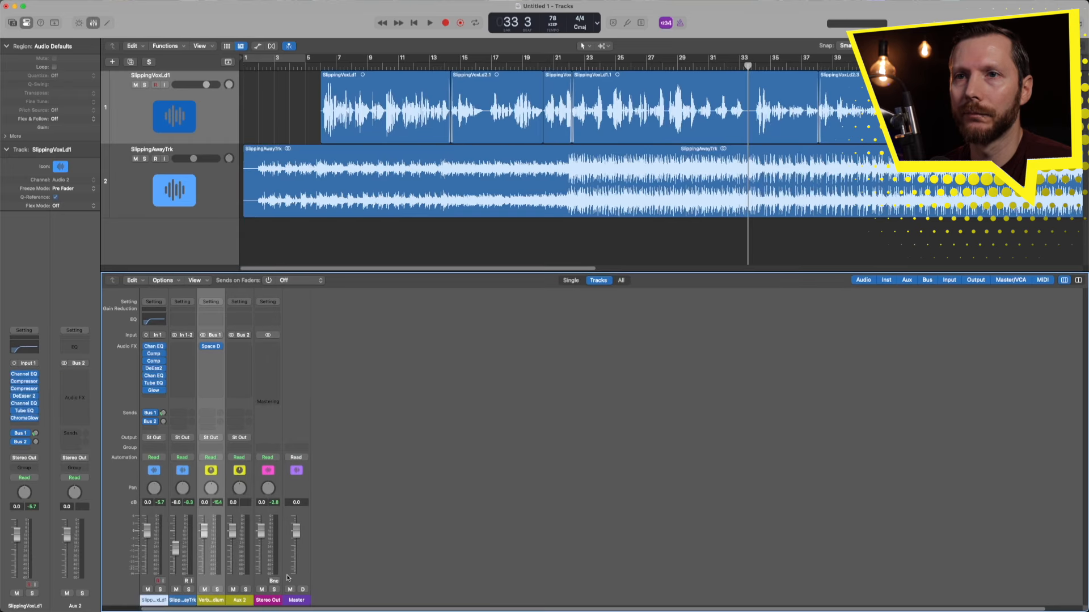
{"action": "double_click", "coordinate": [246, 601]}
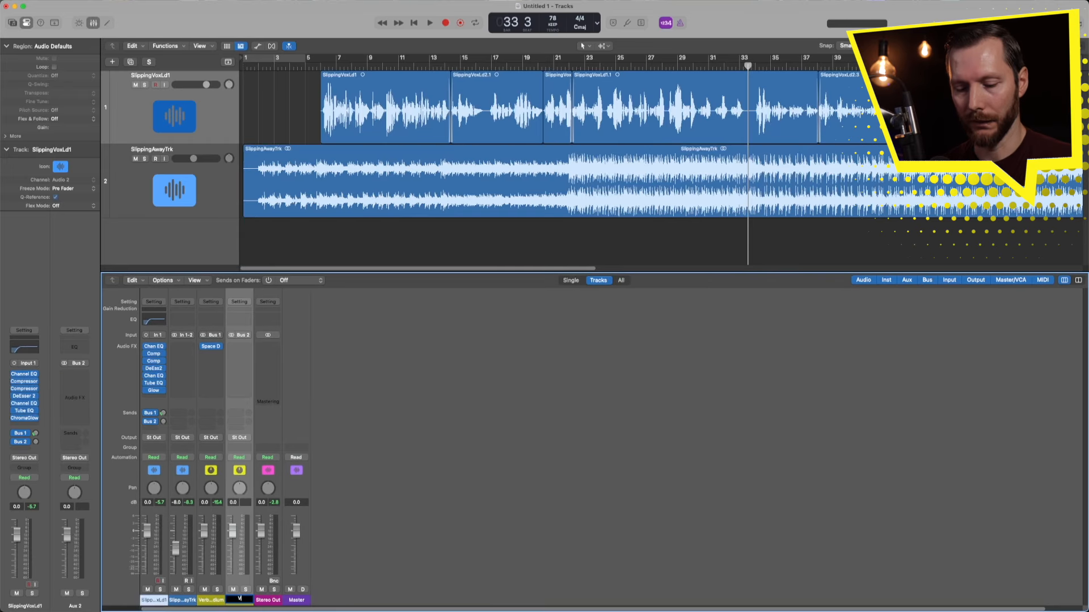
{"action": "type", "text": "VerbLong"}
{"action": "key", "text": "Return"}
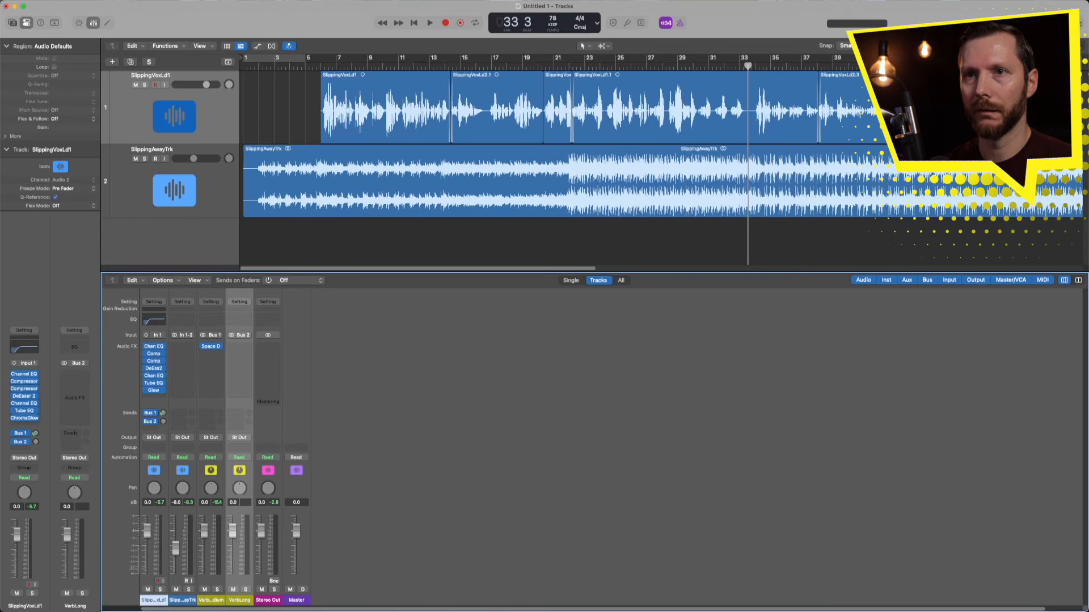
- Insert a stereo Space Designer reverb on the VerbLong channel
{"action": "left_click", "coordinate": [246, 347]}
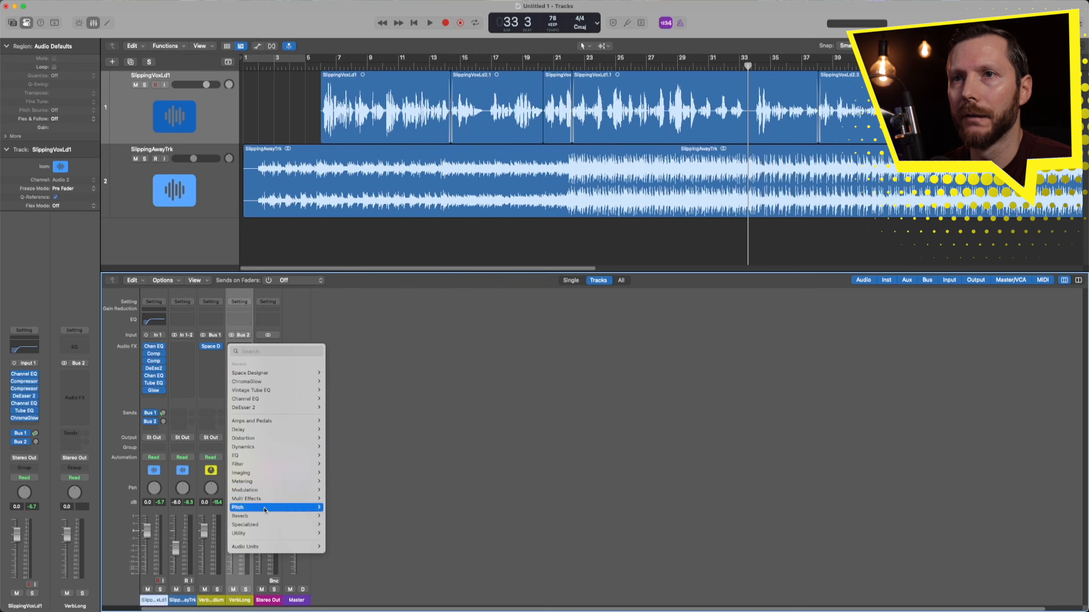
{"action": "mouse_move", "coordinate": [250, 516]}
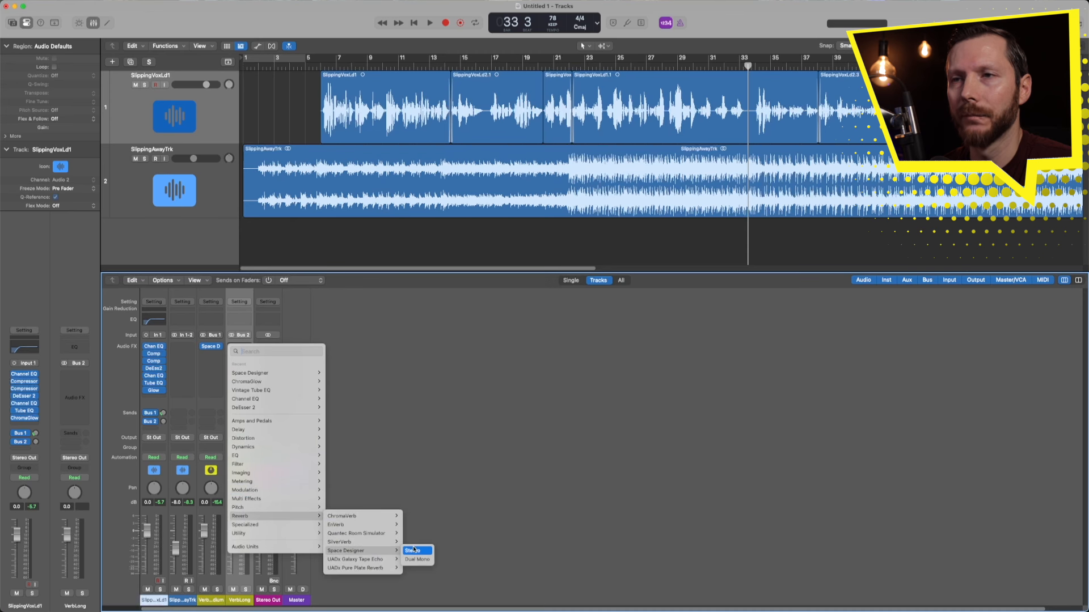
{"action": "left_click", "coordinate": [415, 551]}
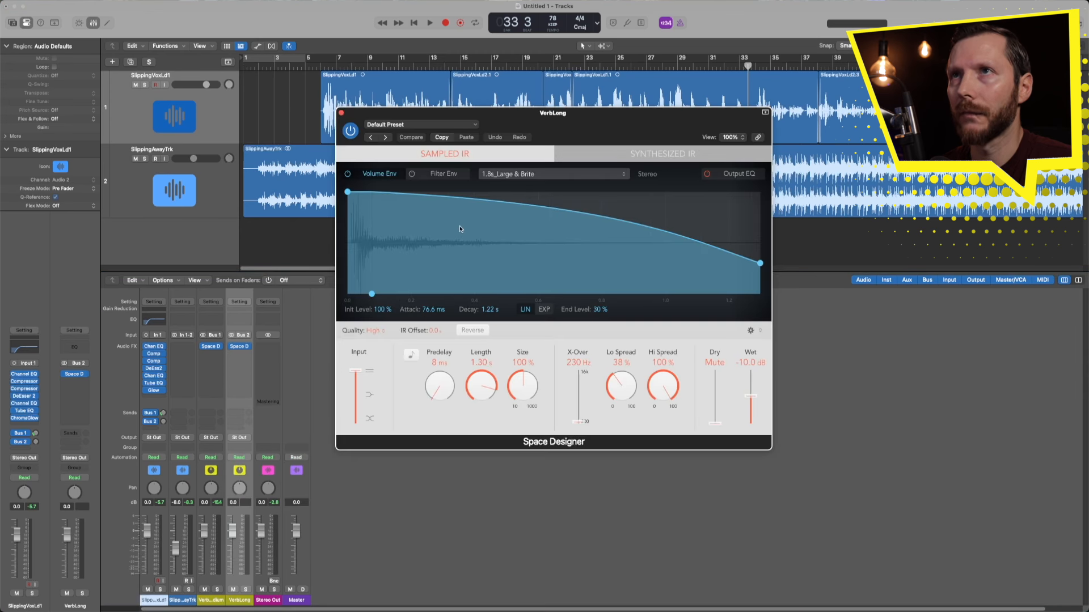
- Load Space Designer's 03.3s Warm Vocal Hall preset from the large halls, raise Wet to 0 dB and close the plug-in
{"action": "left_click", "coordinate": [423, 125]}
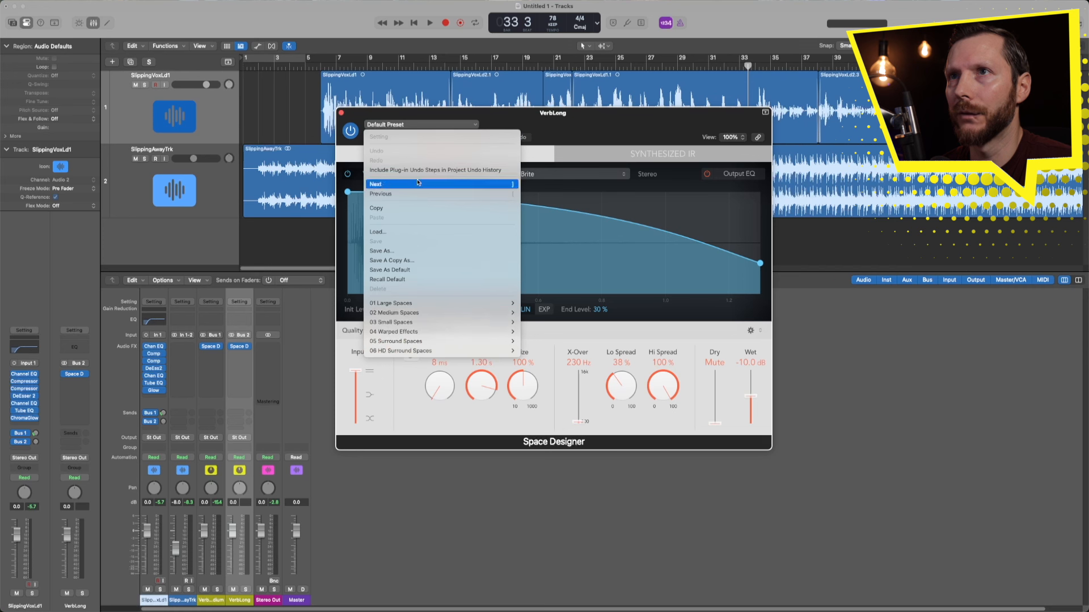
{"action": "mouse_move", "coordinate": [397, 304]}
{"action": "mouse_move", "coordinate": [548, 304]}
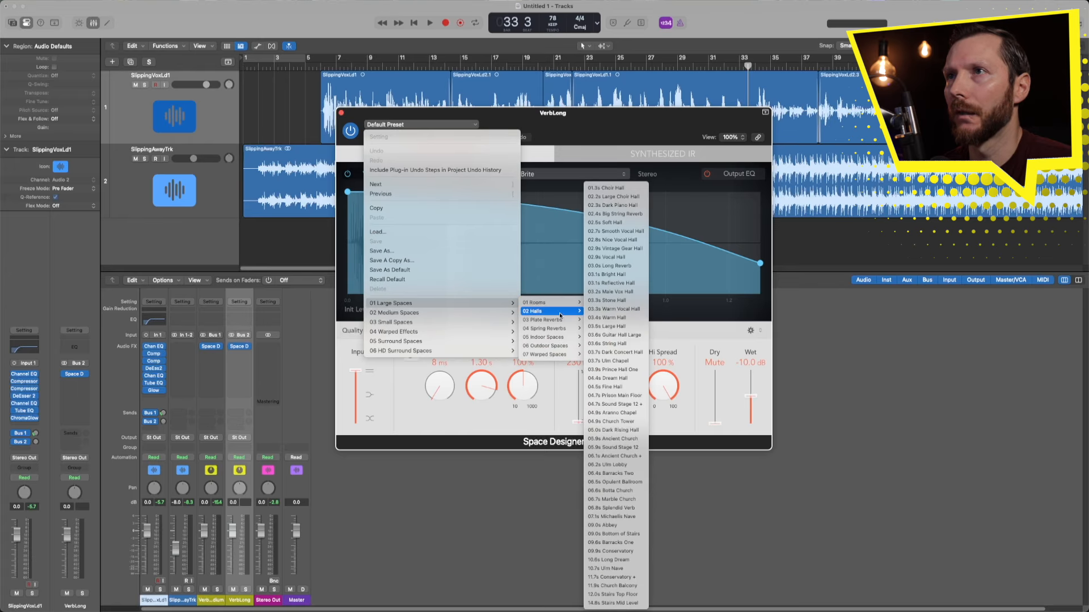
{"action": "left_click", "coordinate": [617, 311]}
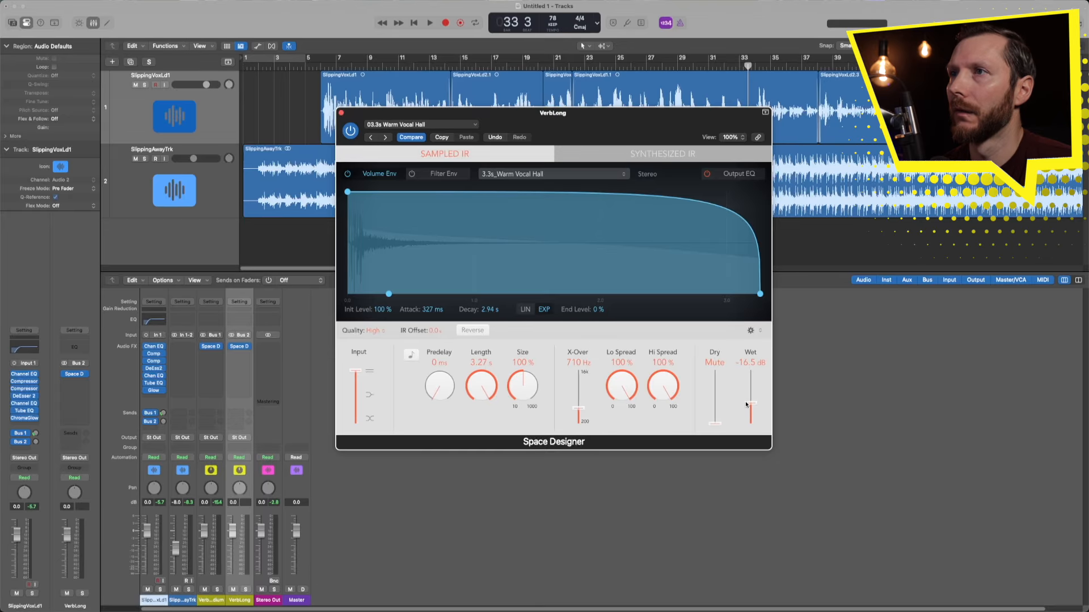
{"action": "left_click_drag", "start_coordinate": [752, 405], "coordinate": [748, 362]}
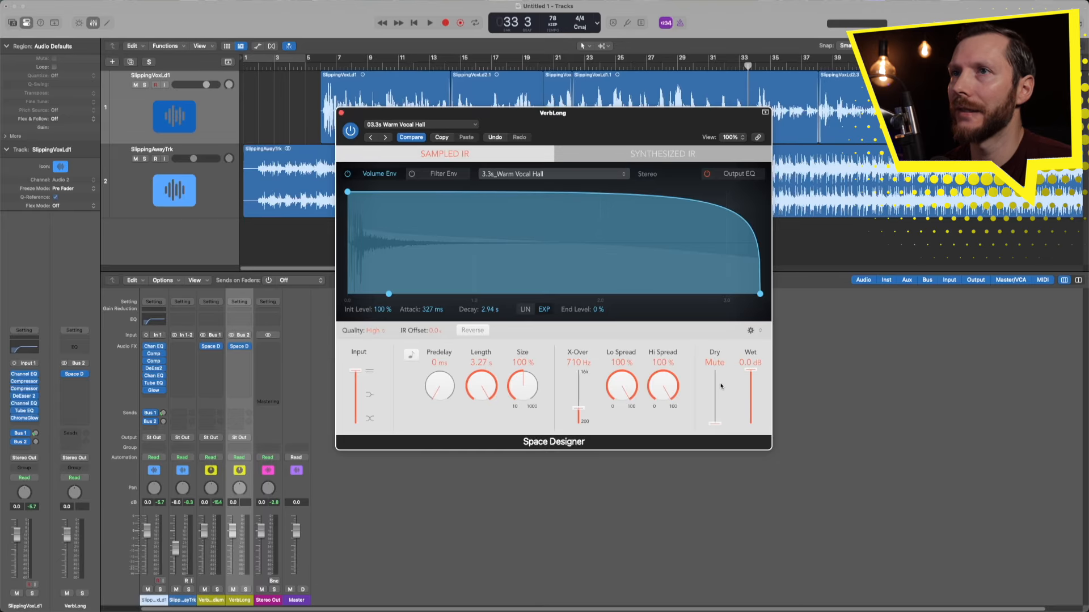
{"action": "left_click", "coordinate": [340, 113]}
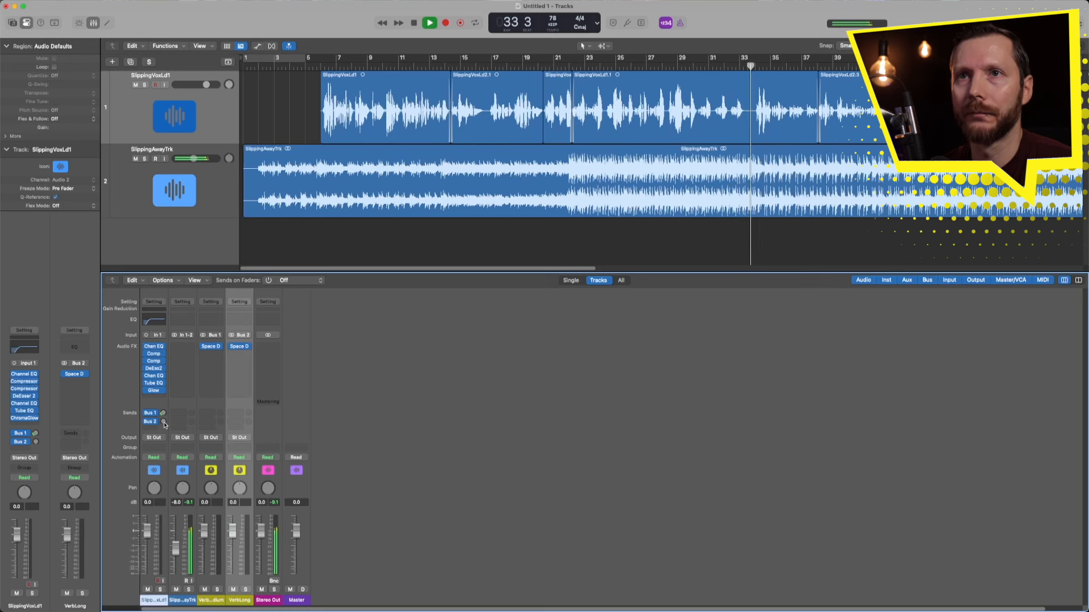
- Raise the lead vocal's Bus 2 send level during playback, with the Bus 1 send switched back on for the final balance
{"action": "left_click_drag", "start_coordinate": [165, 424], "coordinate": [166, 426]}
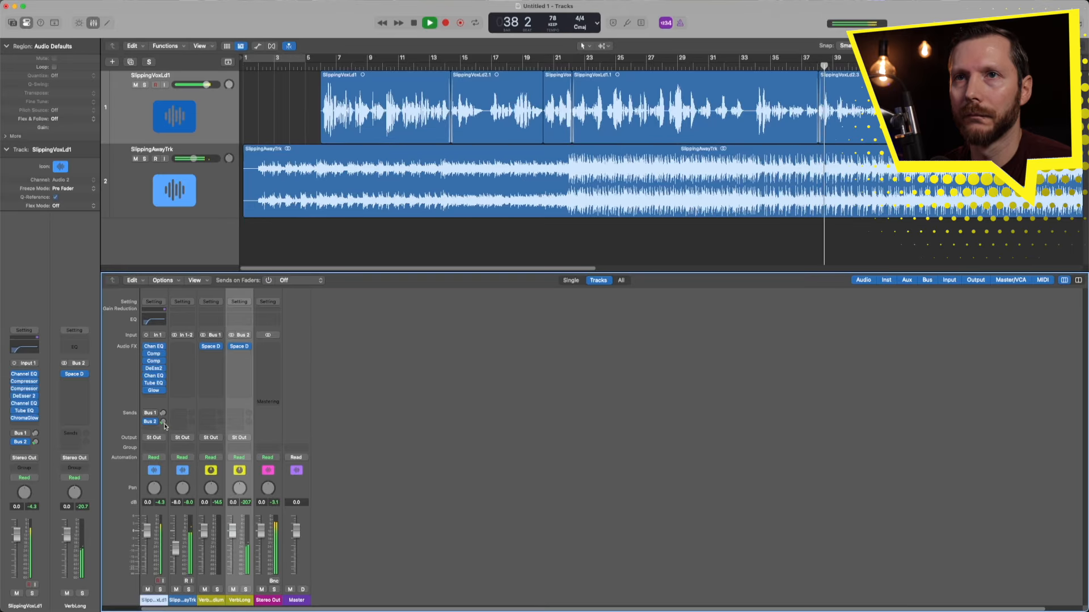
{"action": "left_click", "coordinate": [147, 413]}
{"action": "left_click_drag", "start_coordinate": [162, 422], "coordinate": [162, 420]}
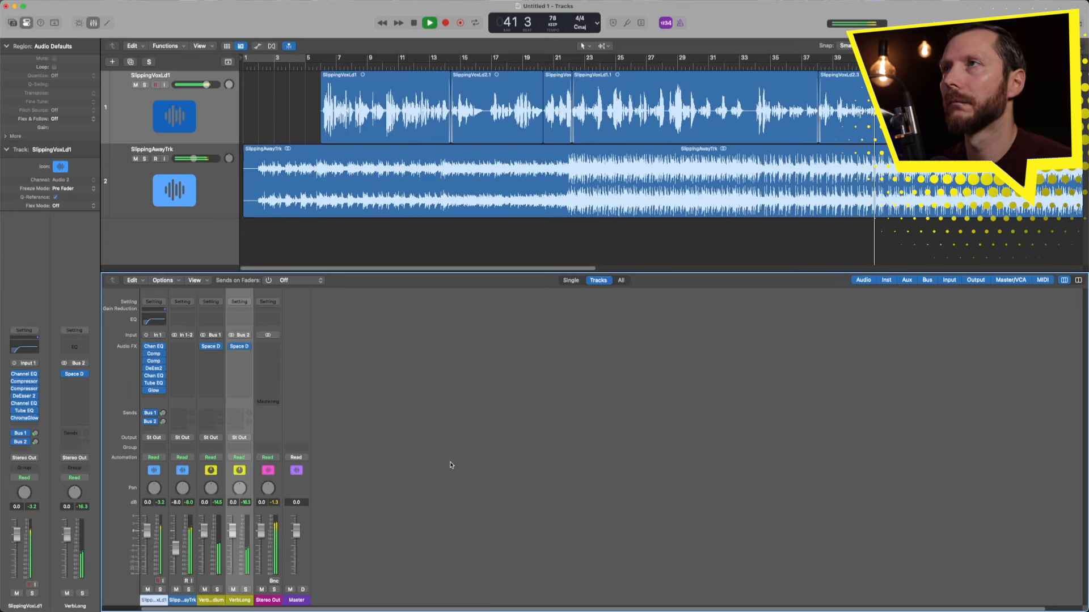
{"action": "key", "text": "space"}
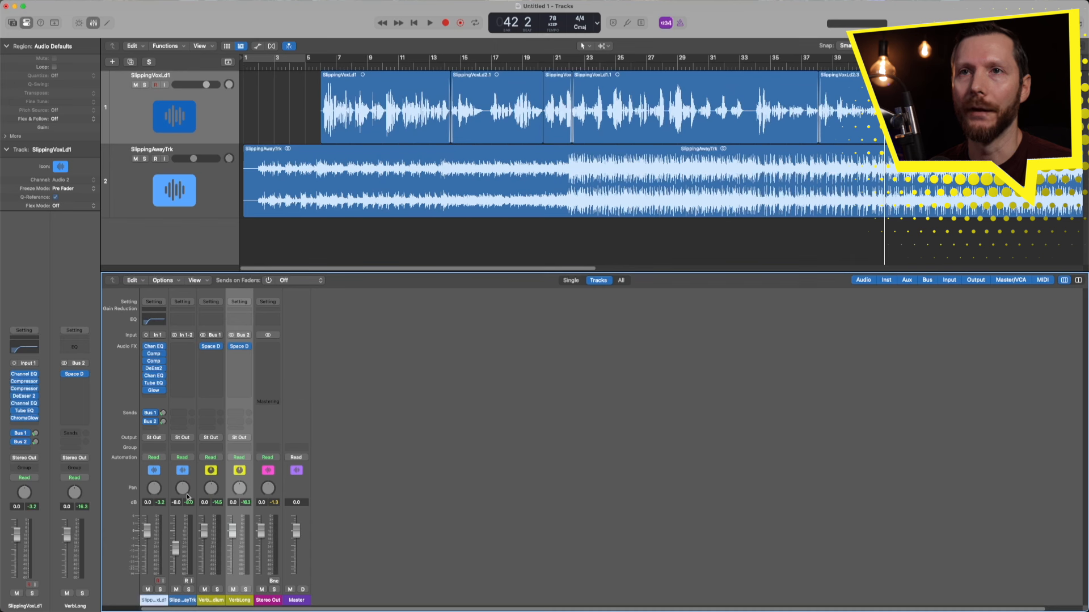
- Try a Bus 1 send to VerbMedium on the SlippingAwayTrk channel and remove it
{"action": "left_click", "coordinate": [182, 604]}
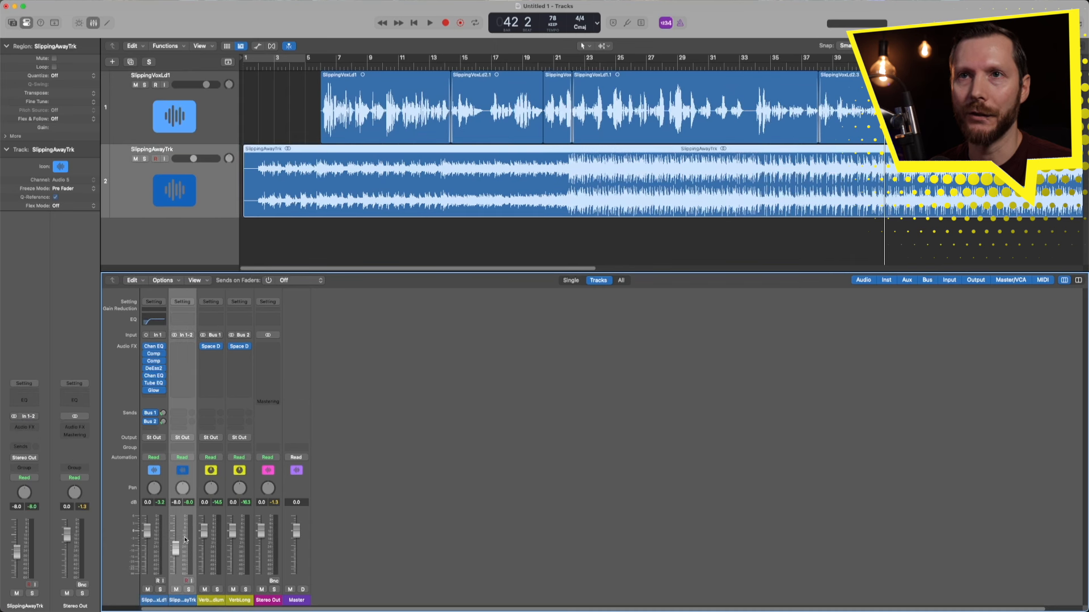
{"action": "left_click", "coordinate": [179, 413]}
{"action": "mouse_move", "coordinate": [192, 488]}
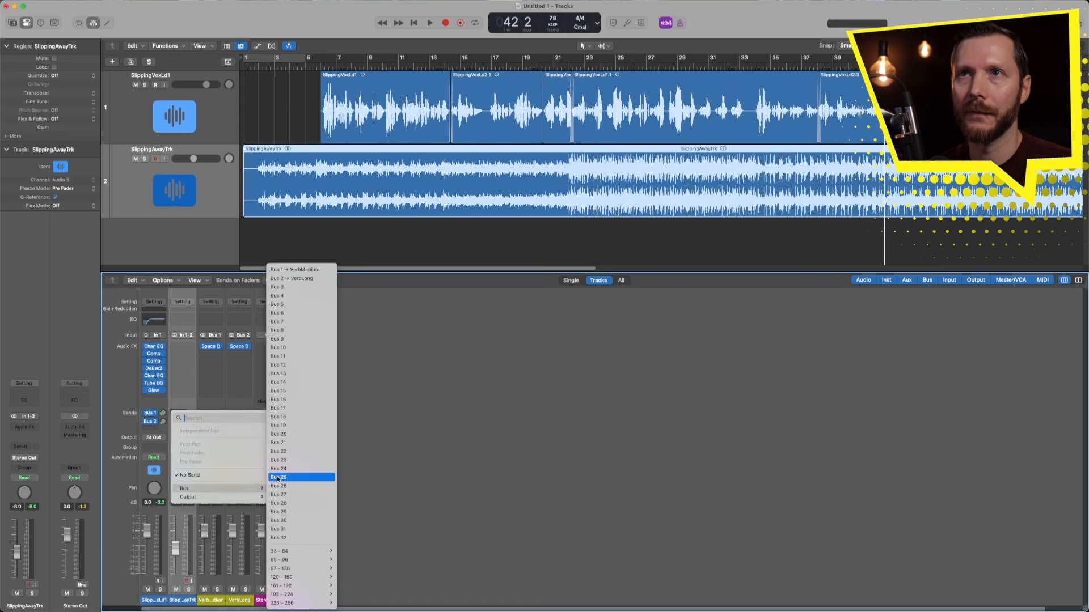
{"action": "left_click", "coordinate": [289, 270]}
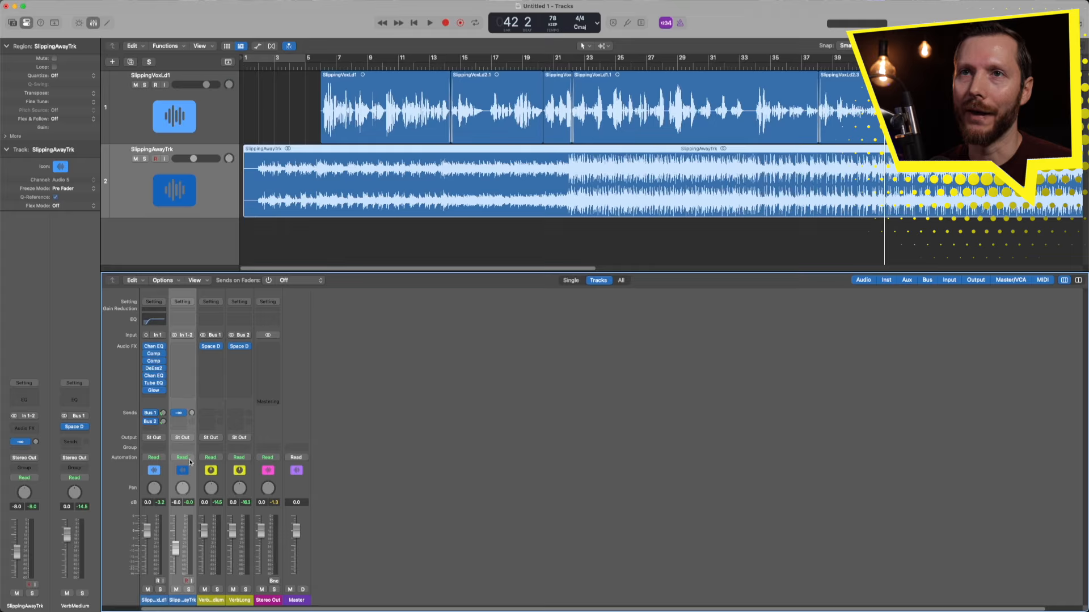
{"action": "left_click", "coordinate": [180, 413]}
{"action": "left_click", "coordinate": [205, 485]}
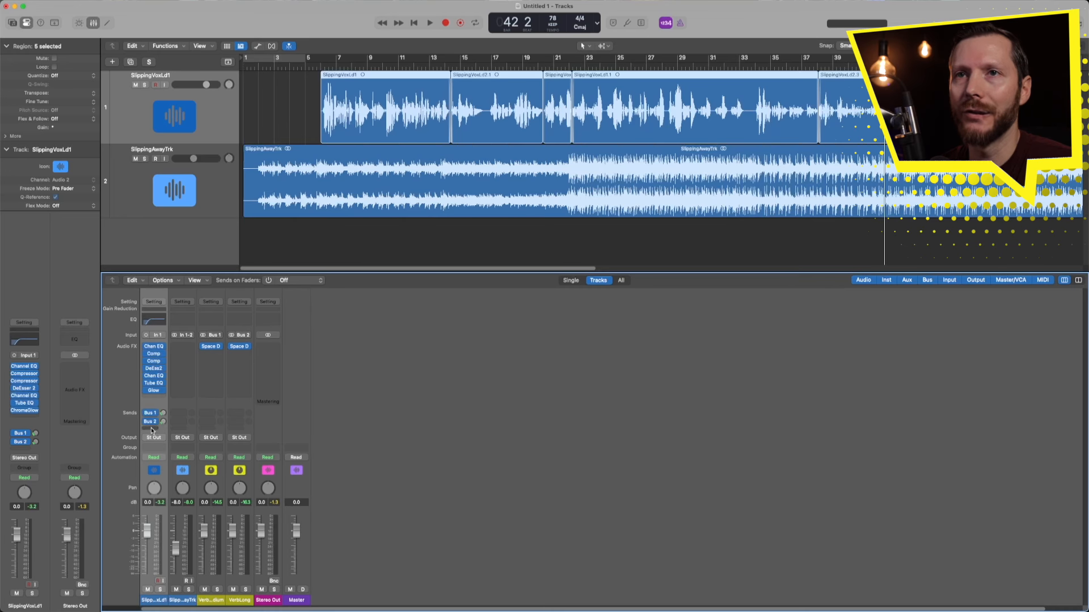
- Add a send to Bus 3 on the lead vocal channel and rename its new aux channel as St Delay
{"action": "left_click", "coordinate": [151, 428]}
{"action": "mouse_move", "coordinate": [180, 505]}
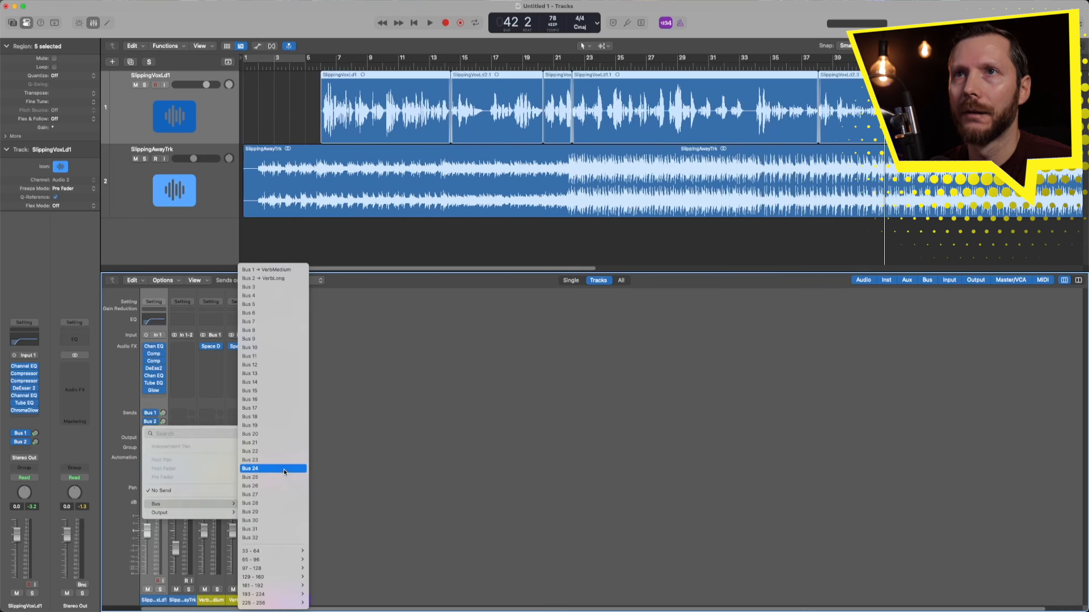
{"action": "left_click", "coordinate": [268, 287]}
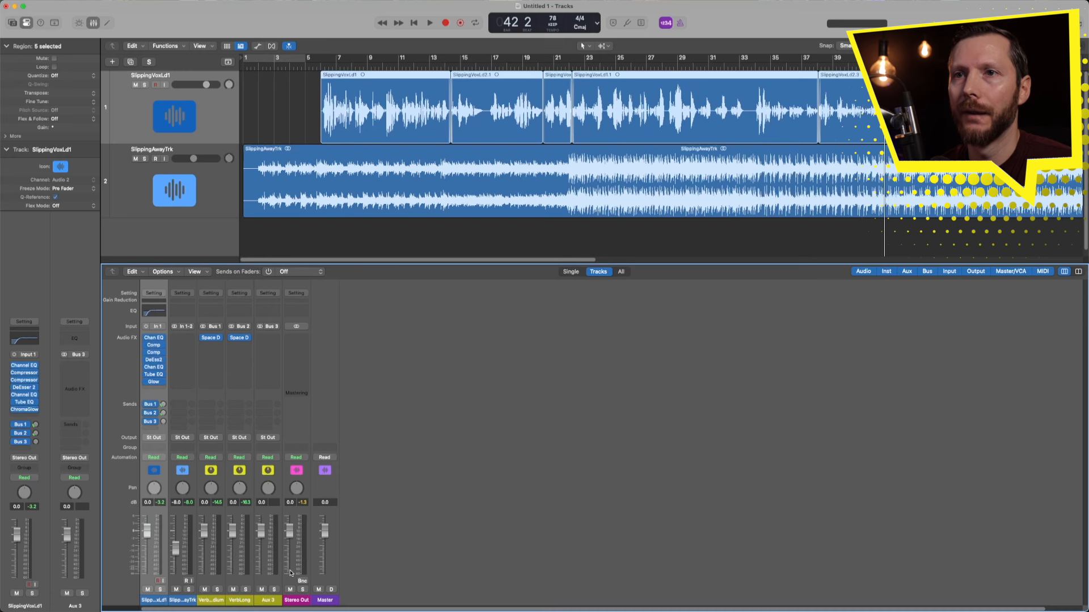
{"action": "double_click", "coordinate": [268, 600]}
{"action": "type", "text": "St Delay"}
{"action": "key", "text": "Return"}
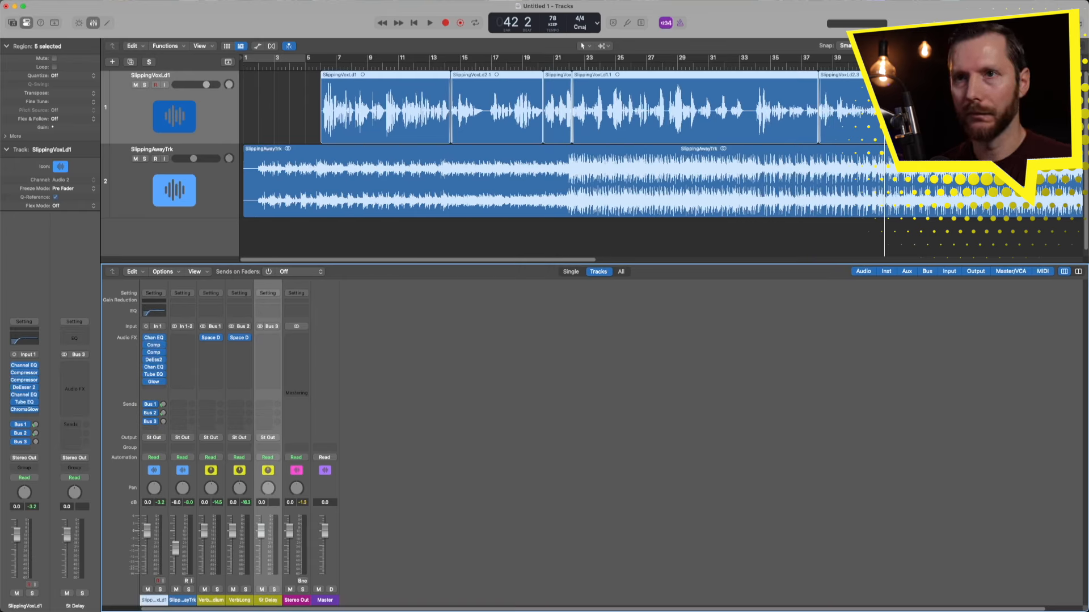
- Insert a stereo Stereo Delay on the St Delay channel and move its window below the tracks
{"action": "left_click", "coordinate": [266, 339]}
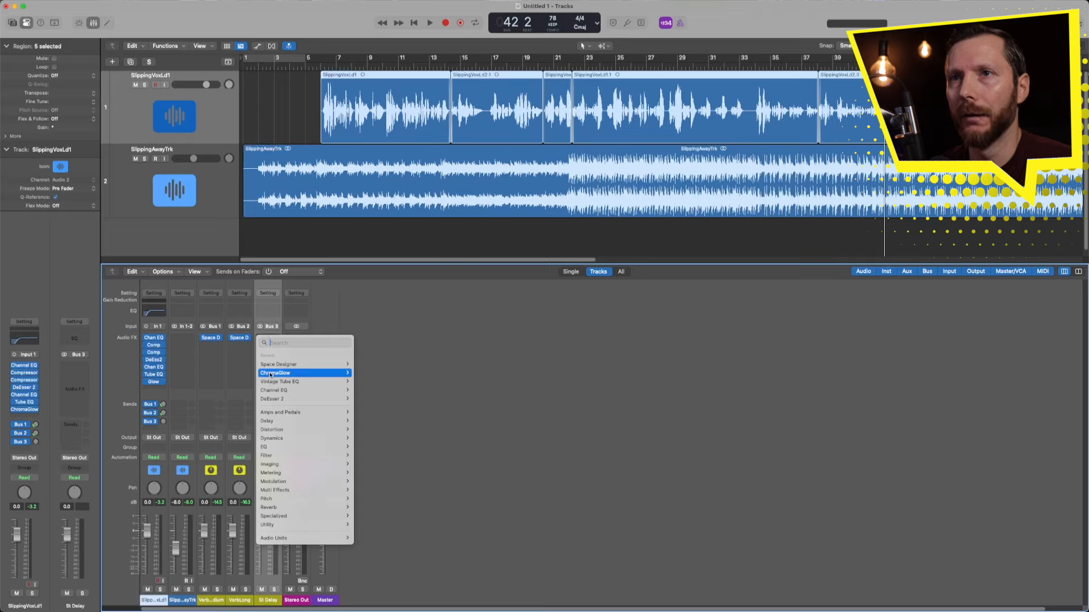
{"action": "mouse_move", "coordinate": [306, 421]}
{"action": "mouse_move", "coordinate": [374, 423]}
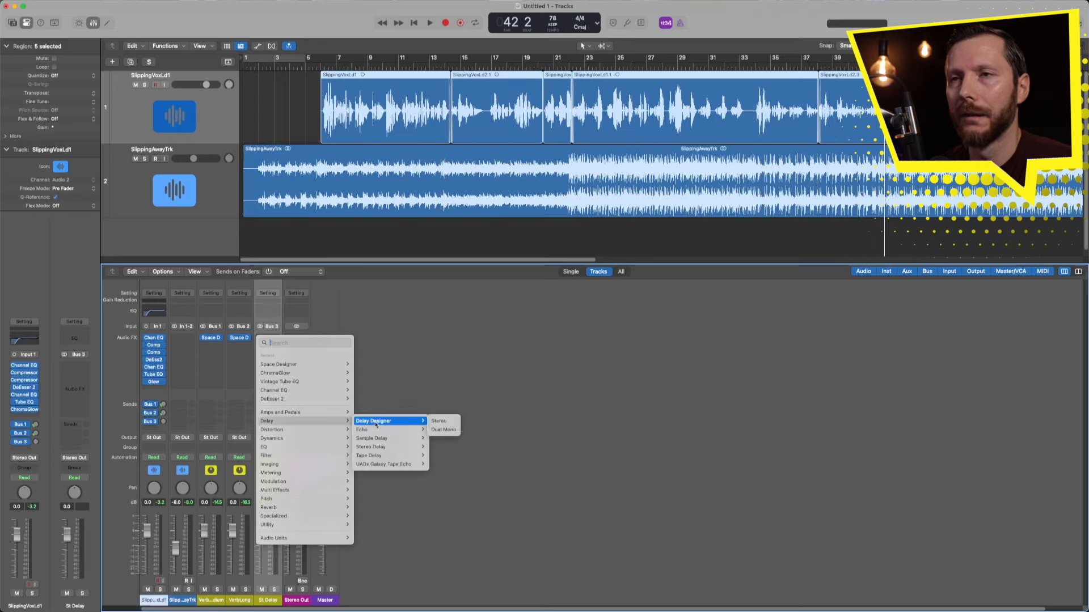
{"action": "mouse_move", "coordinate": [392, 447]}
{"action": "left_click", "coordinate": [445, 448]}
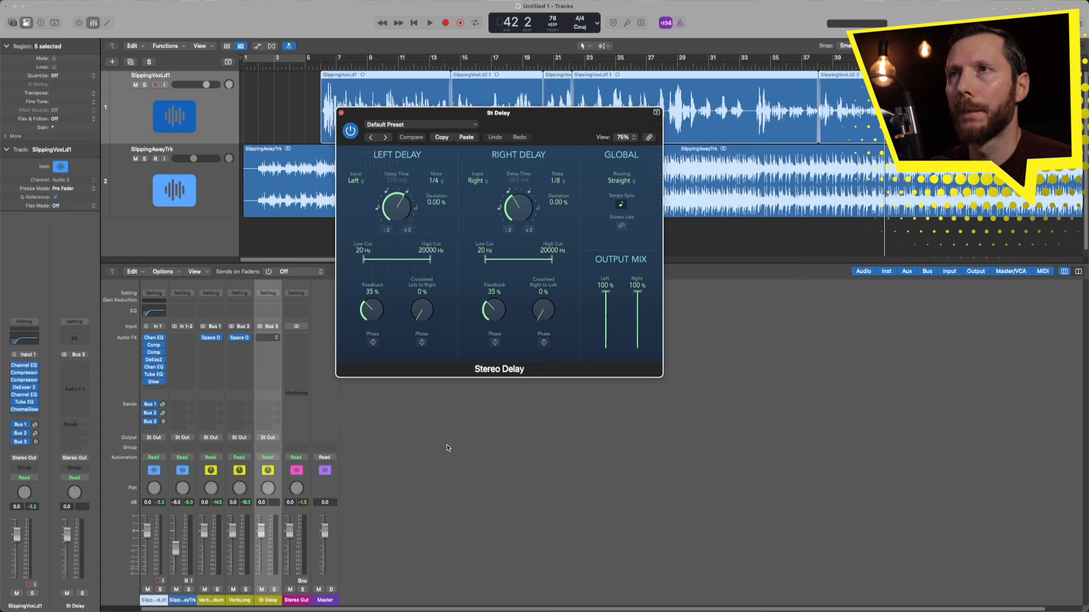
{"action": "left_click_drag", "start_coordinate": [497, 124], "coordinate": [540, 285]}
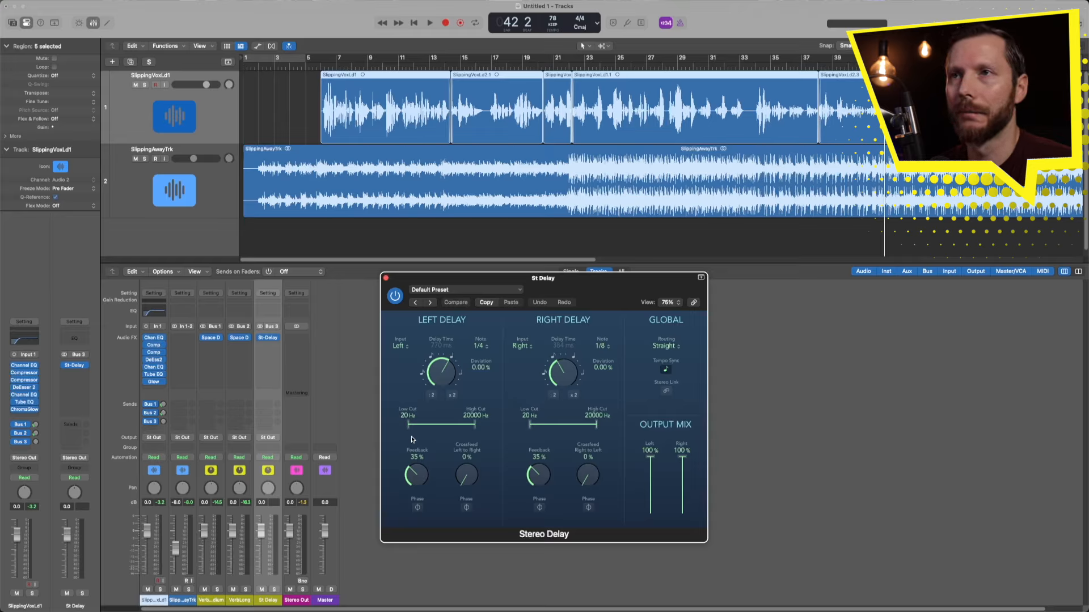
- Set the Stereo Delay's low cuts to 200 Hz, its notes to 1/8 left and 1/16 right, and both feedbacks to 7%
{"action": "left_click_drag", "start_coordinate": [407, 427], "coordinate": [411, 426]}
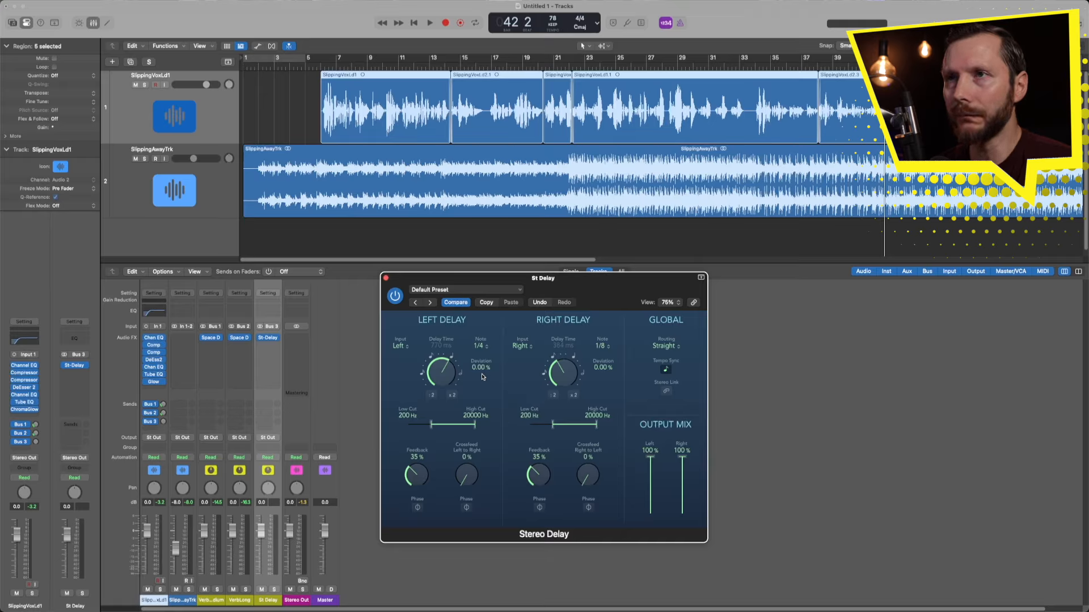
{"action": "left_click", "coordinate": [481, 346]}
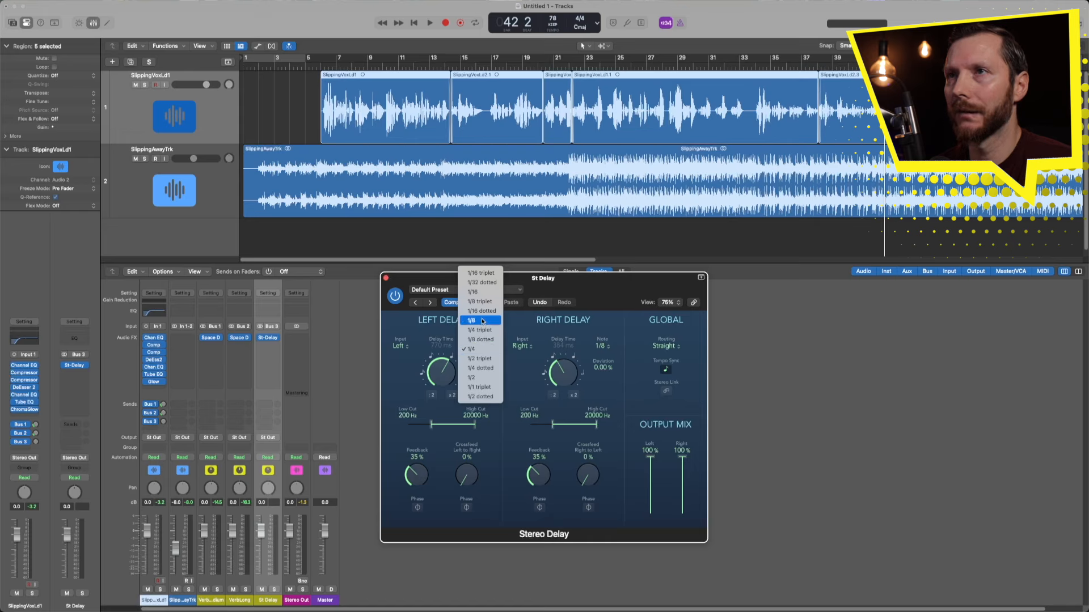
{"action": "left_click", "coordinate": [483, 321]}
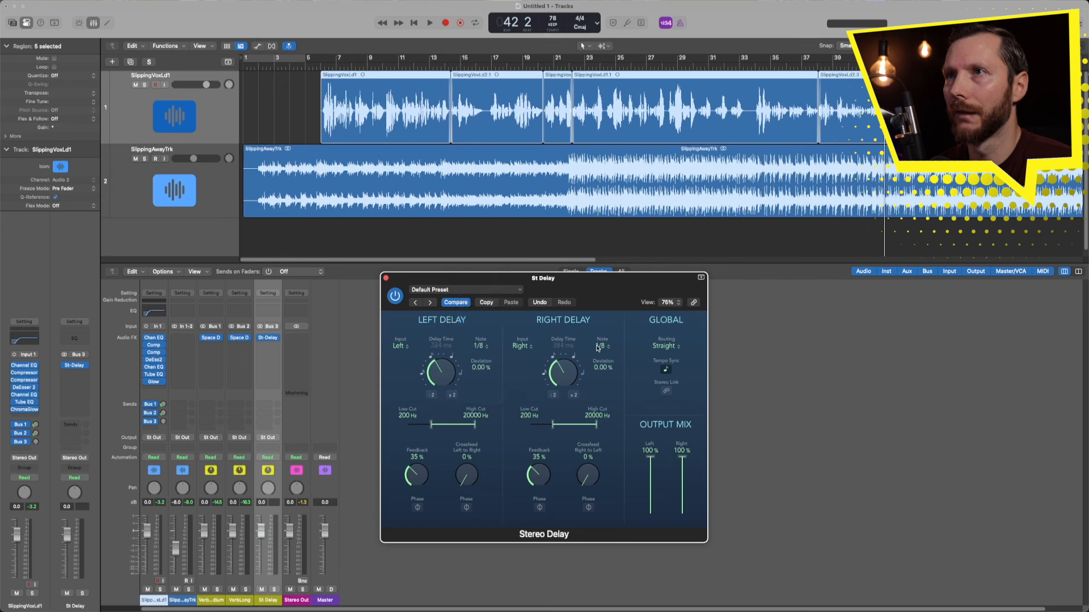
{"action": "left_click", "coordinate": [597, 347]}
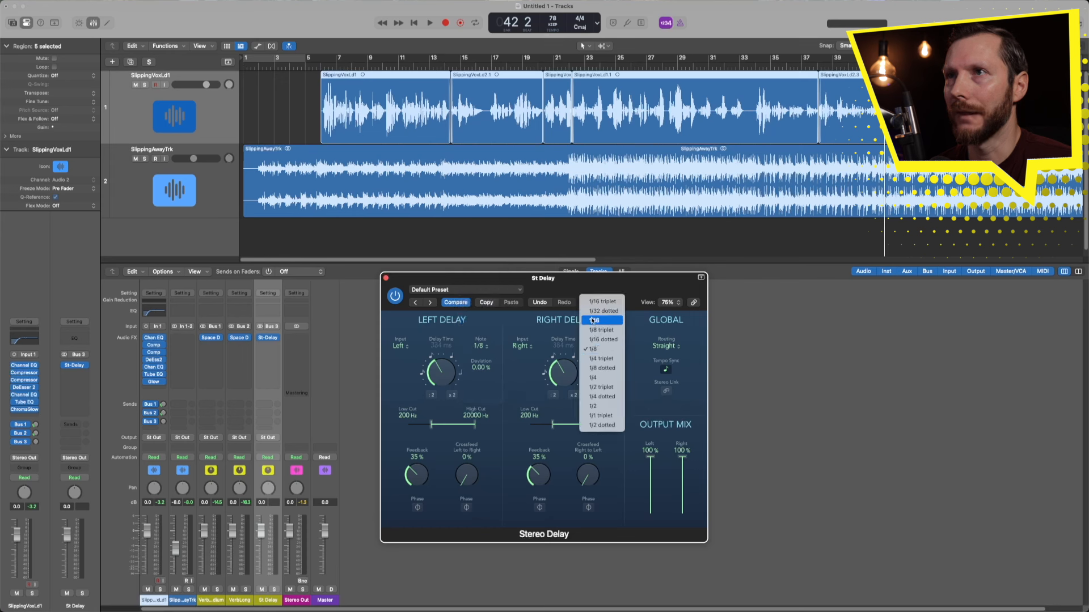
{"action": "left_click", "coordinate": [589, 321]}
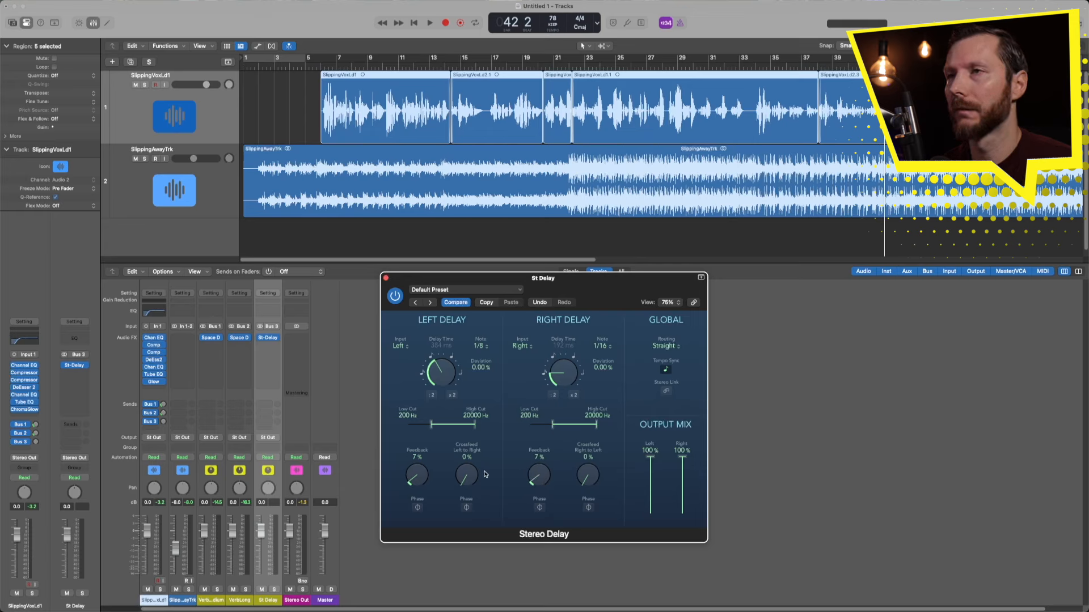
- Solo the lead vocal, play it from bar 6 and raise its Bus 3 send to about -20 dB
{"action": "left_click", "coordinate": [324, 68]}
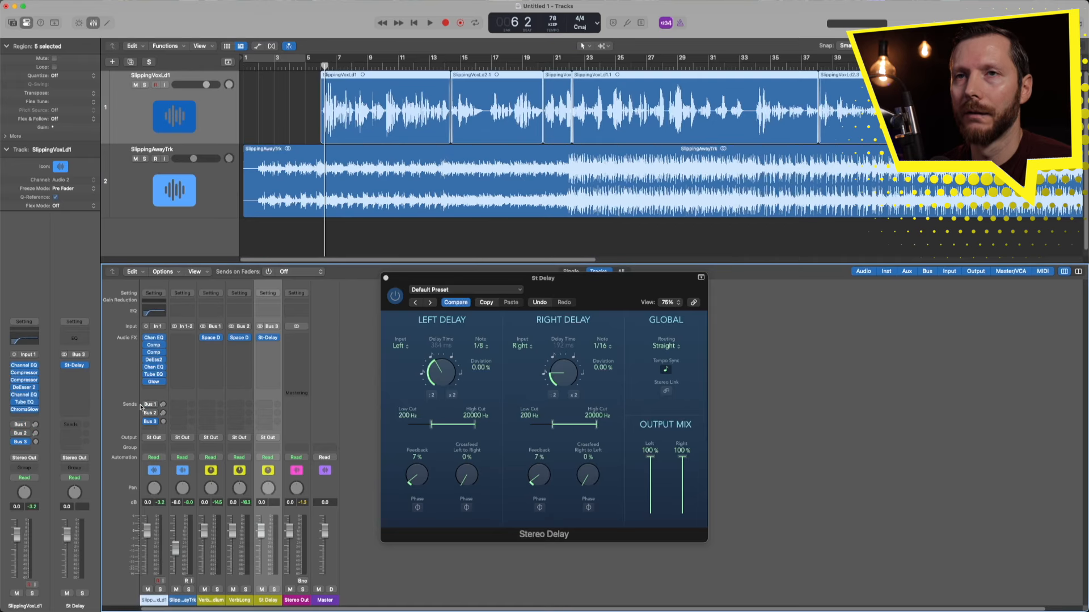
{"action": "left_click", "coordinate": [161, 589]}
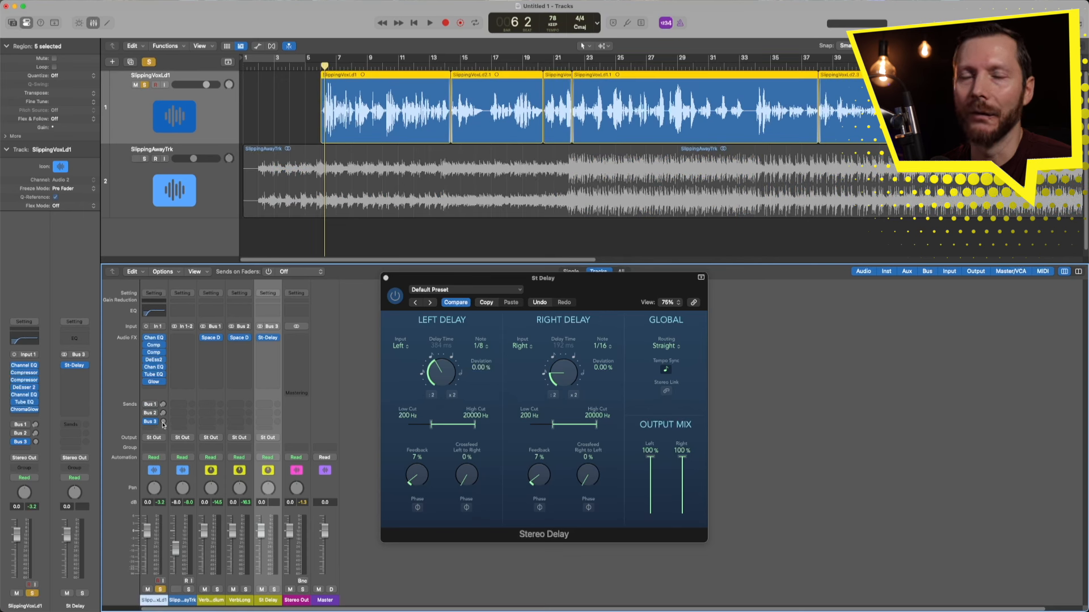
{"action": "key", "text": "space"}
{"action": "left_click_drag", "start_coordinate": [164, 423], "coordinate": [165, 407]}
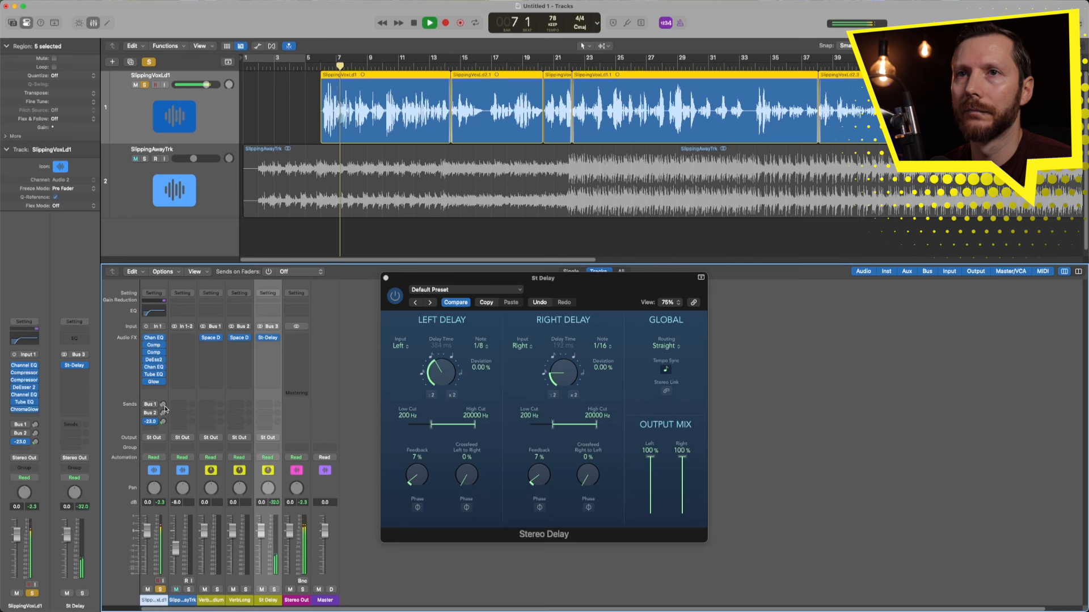
{"action": "left_click_drag", "start_coordinate": [163, 425], "coordinate": [165, 424]}
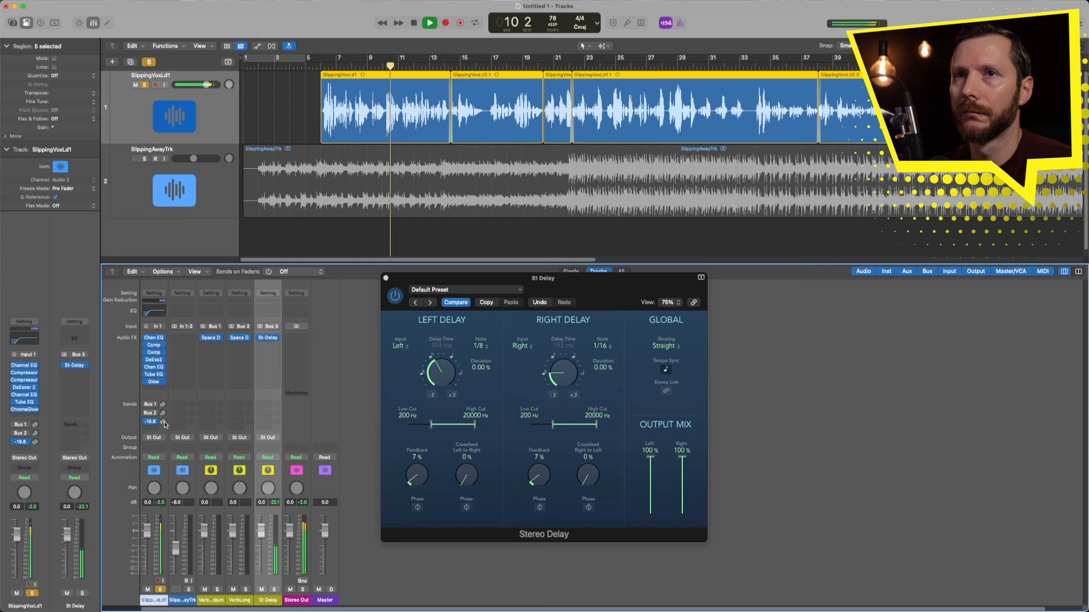
{"action": "left_click_drag", "start_coordinate": [164, 423], "coordinate": [165, 425]}
{"action": "key", "text": "space"}
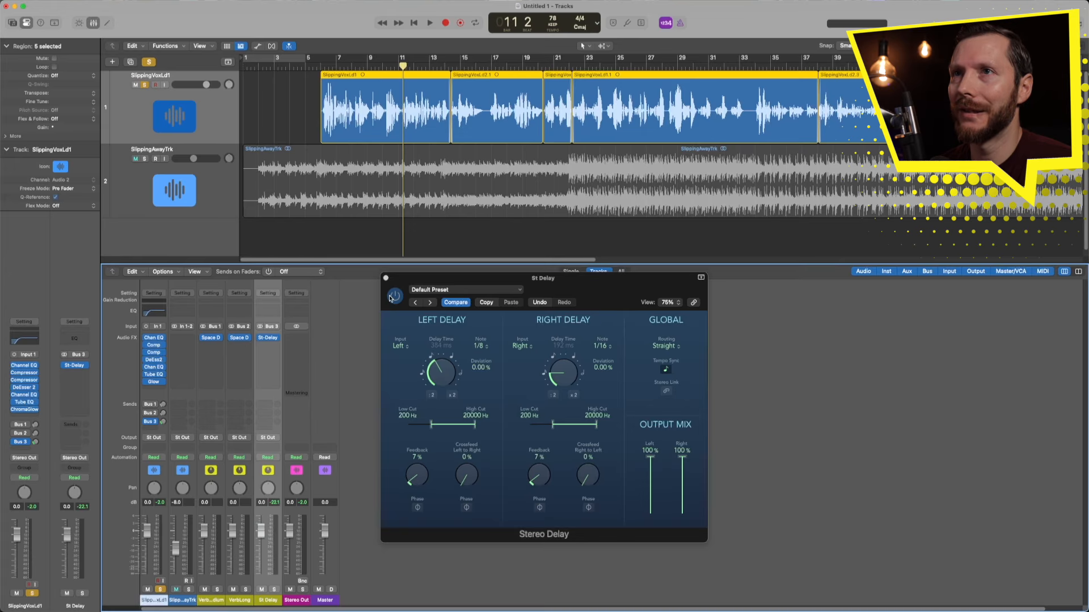
- Close the St Delay window, add a Bus 4 send on the lead vocal channel and rename its new aux channel as Tape Delay
{"action": "left_click", "coordinate": [386, 278]}
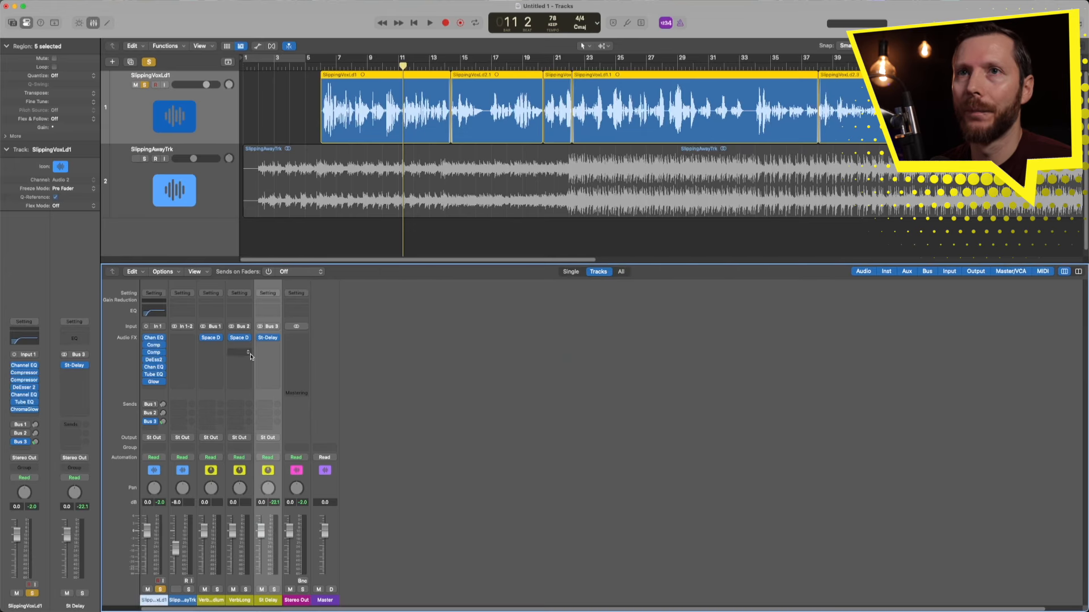
{"action": "left_click", "coordinate": [150, 430]}
{"action": "mouse_move", "coordinate": [170, 504]}
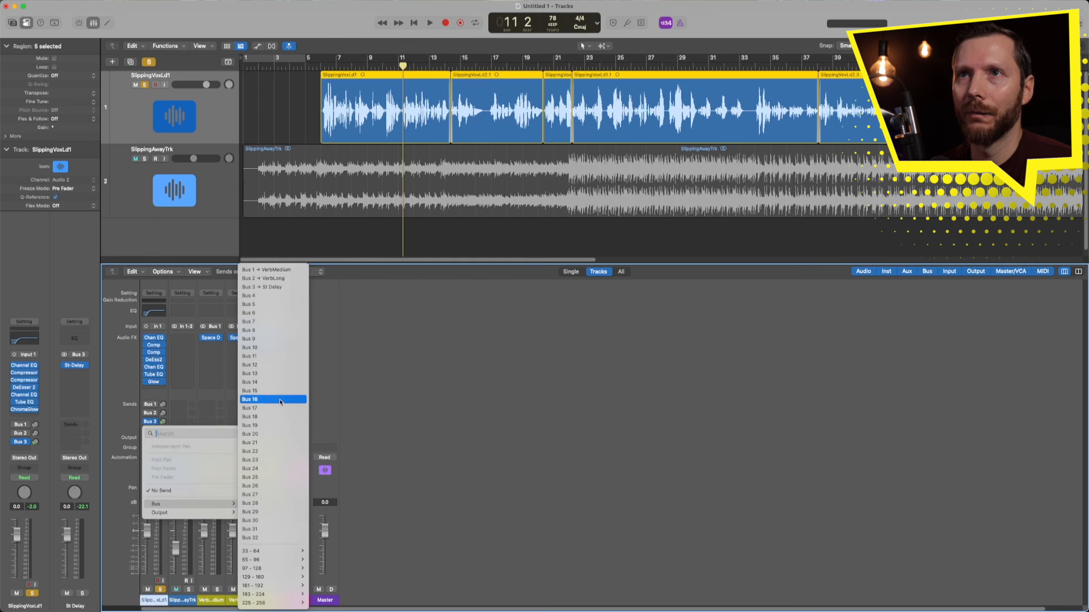
{"action": "left_click", "coordinate": [250, 296]}
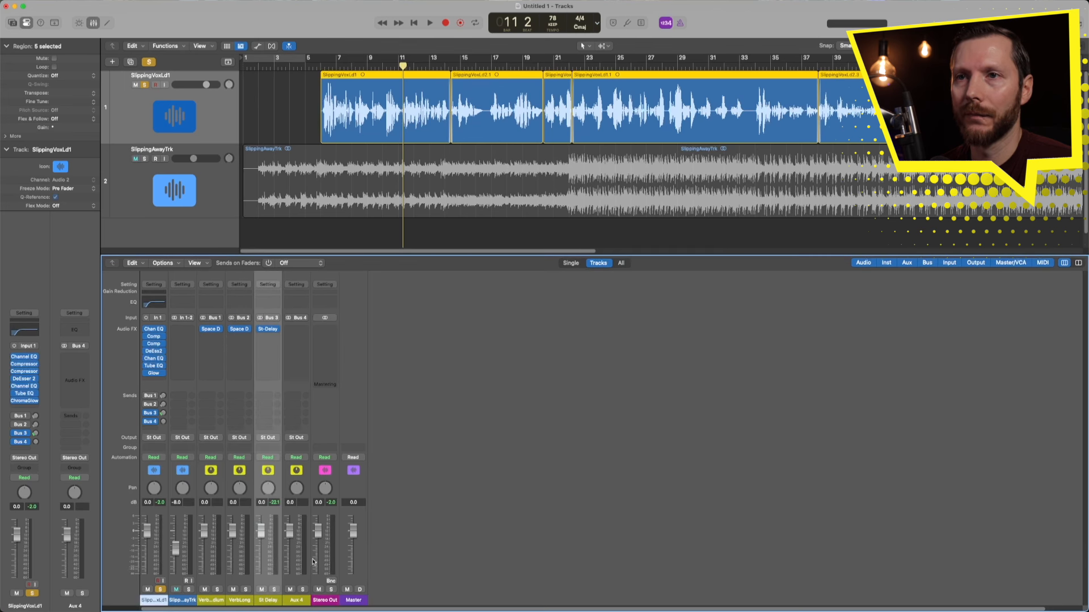
{"action": "double_click", "coordinate": [295, 600]}
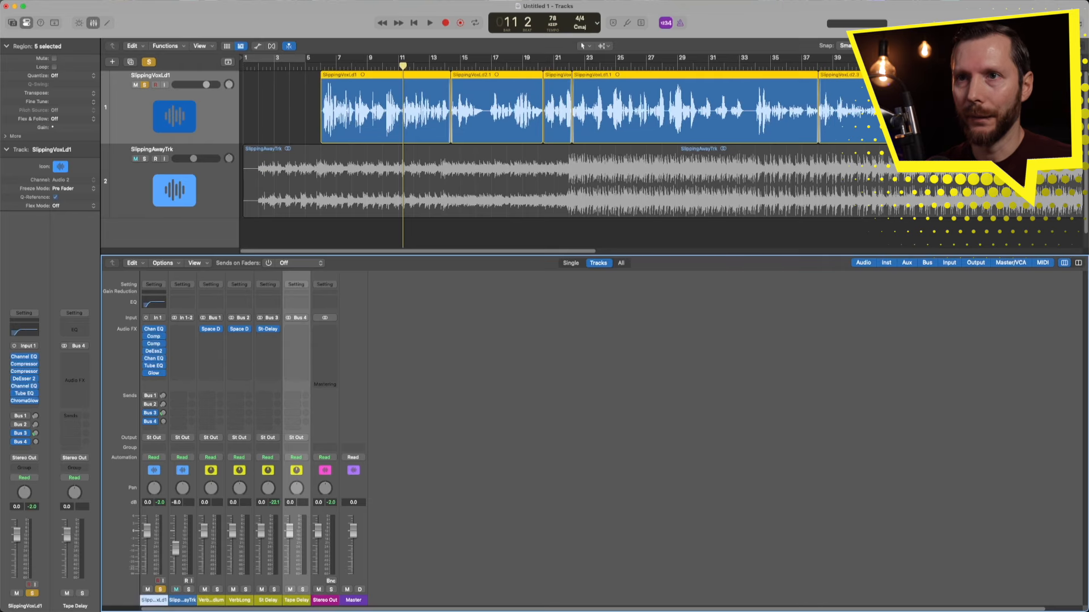
- Insert a stereo Tape Delay on the Tape Delay channel and set it to 1/2 note, 15% feedback and 100% wet
{"action": "left_click", "coordinate": [293, 329]}
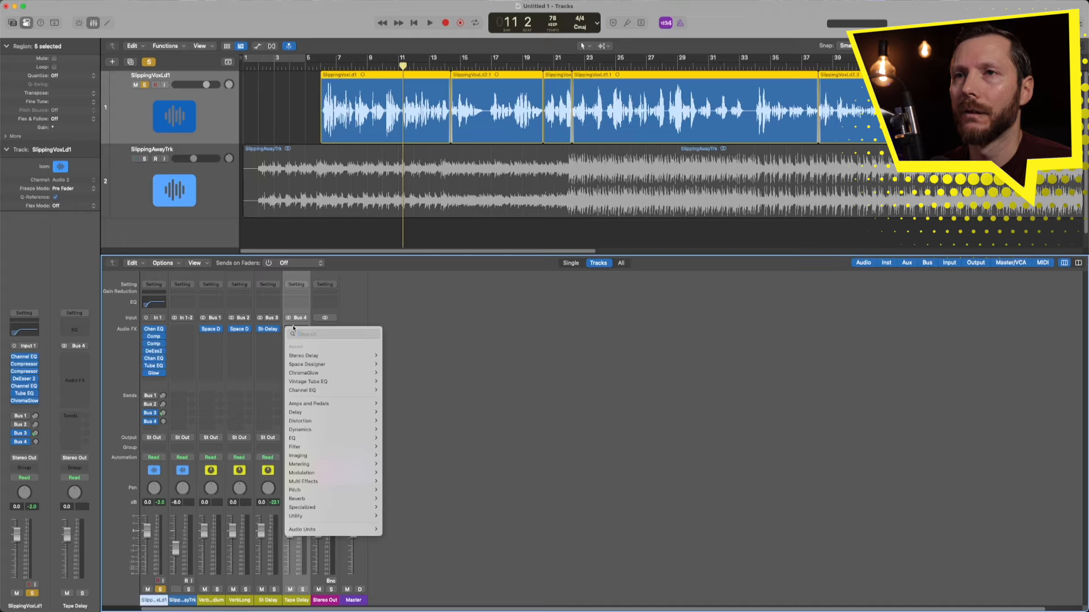
{"action": "mouse_move", "coordinate": [326, 412]}
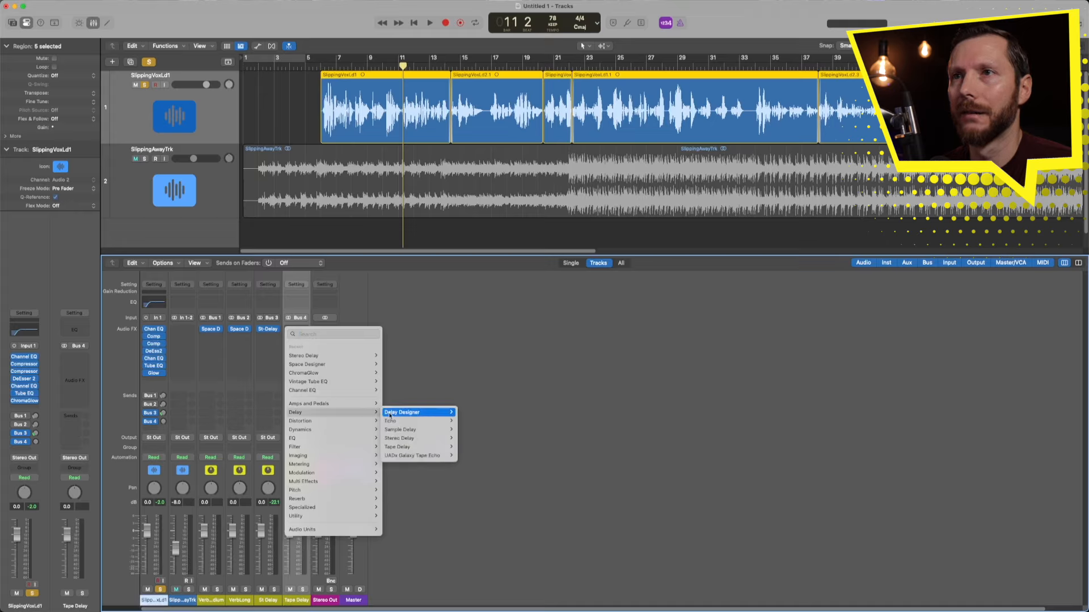
{"action": "mouse_move", "coordinate": [416, 448]}
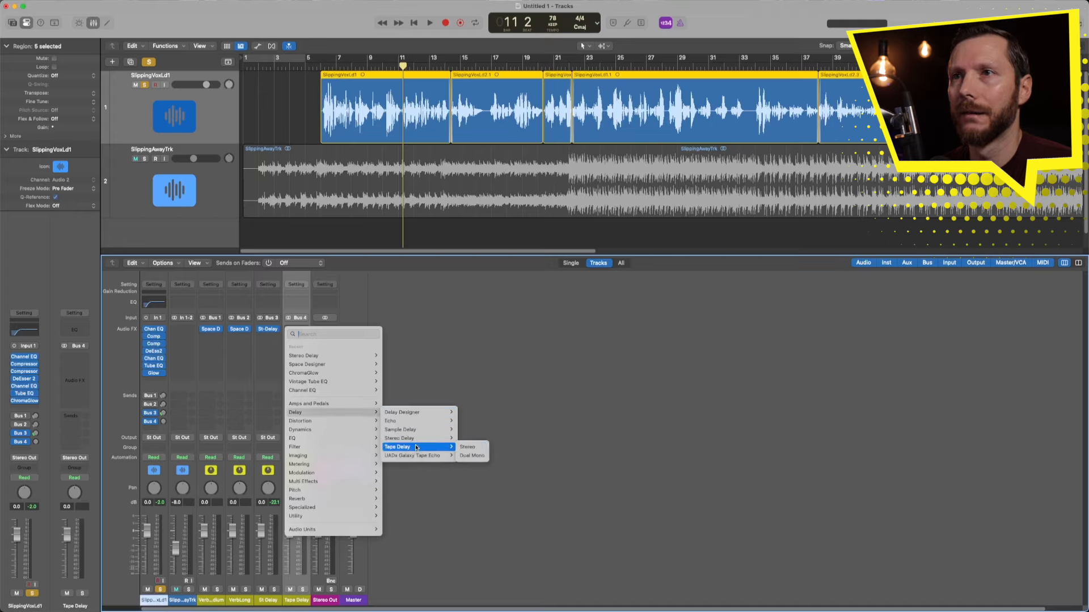
{"action": "left_click", "coordinate": [468, 446]}
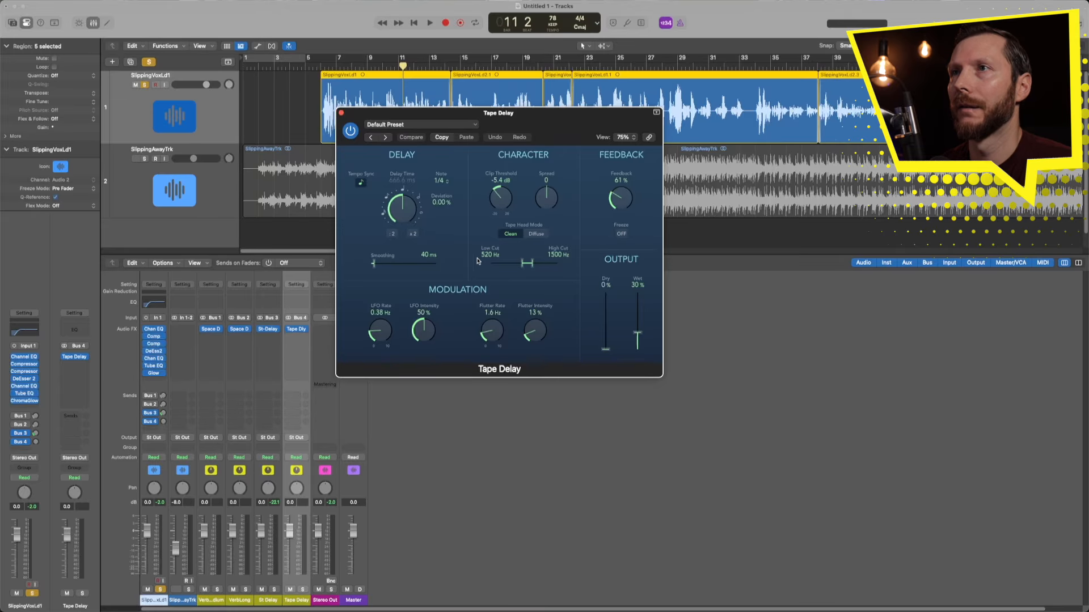
{"action": "left_click_drag", "start_coordinate": [504, 126], "coordinate": [511, 203]}
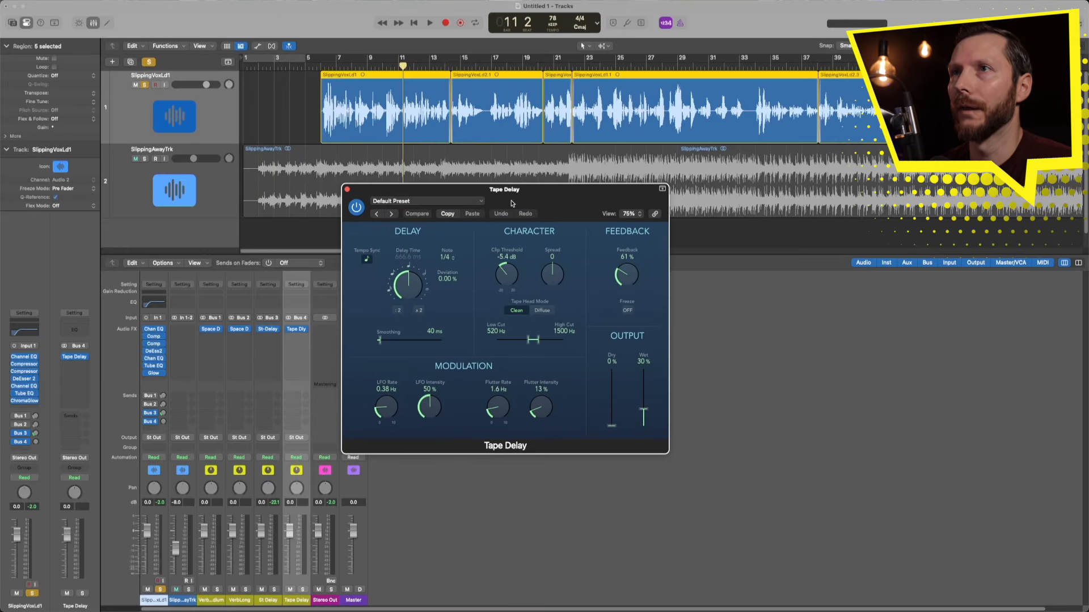
{"action": "left_click_drag", "start_coordinate": [644, 414], "coordinate": [642, 352]}
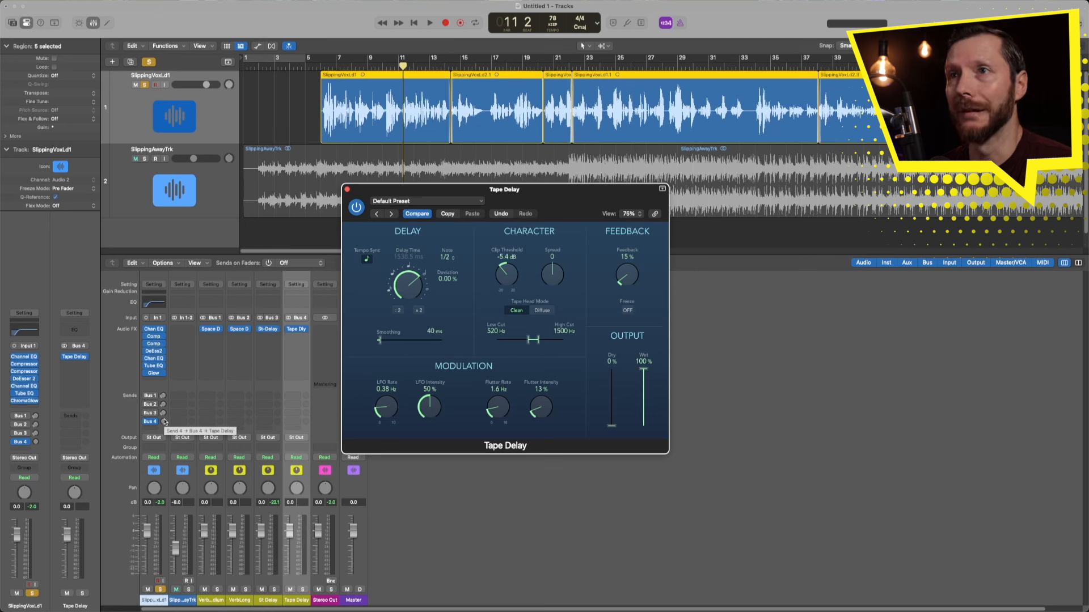
- Raise the lead vocal's Bus 4 send level during solo playback, with the Bus 1, 2 and 3 sends bypassed
{"action": "key", "text": "space"}
{"action": "left_click_drag", "start_coordinate": [164, 422], "coordinate": [163, 414]}
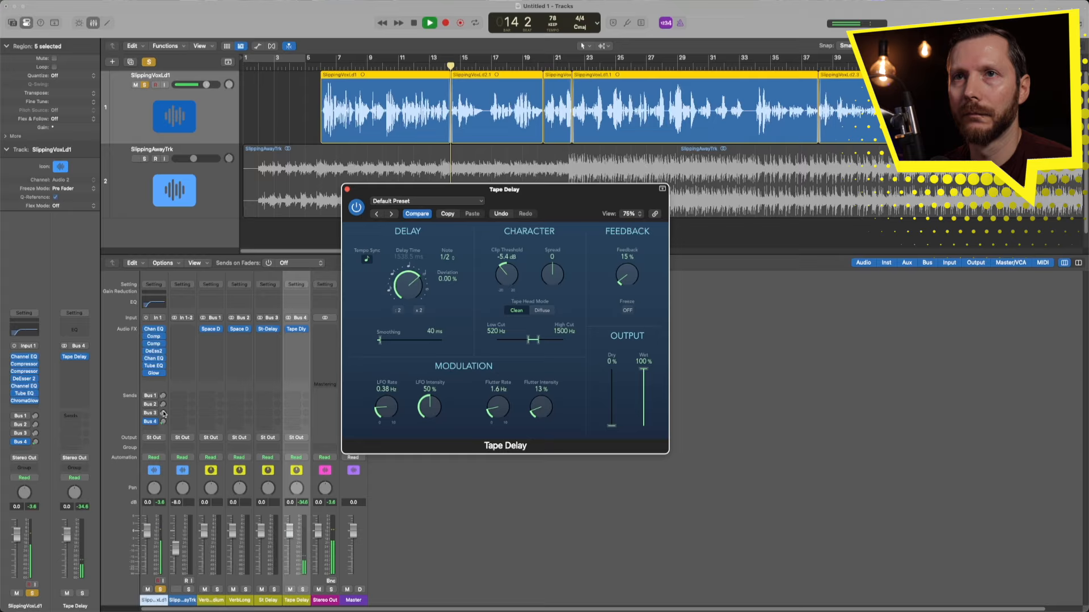
{"action": "left_click_drag", "start_coordinate": [162, 413], "coordinate": [164, 411]}
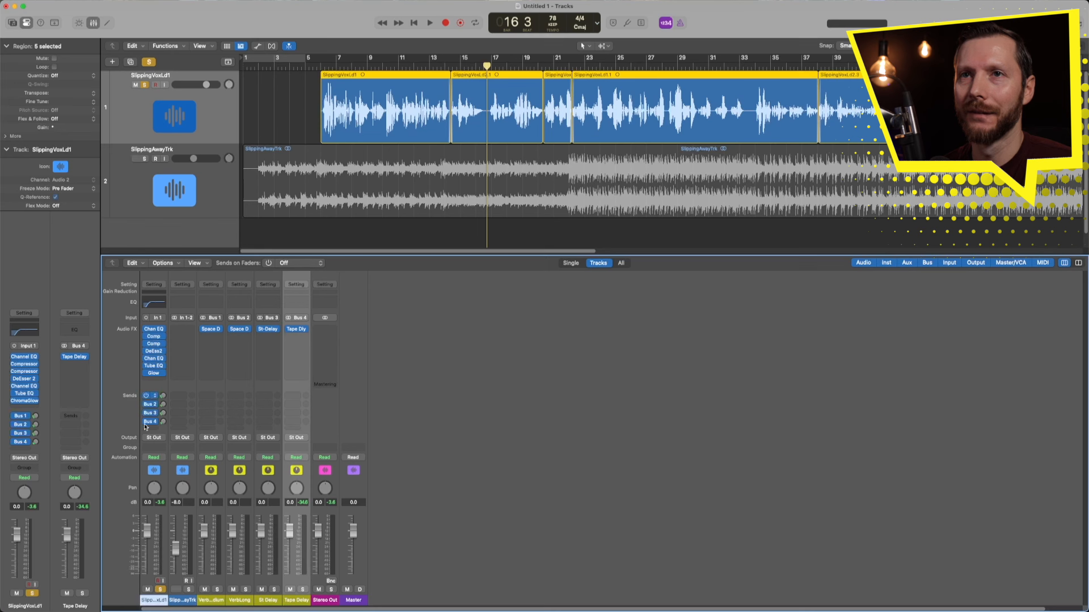
- Play the song with all four lead vocal sends active and unsolo the vocal to hear it in the mix
{"action": "key", "text": "space"}
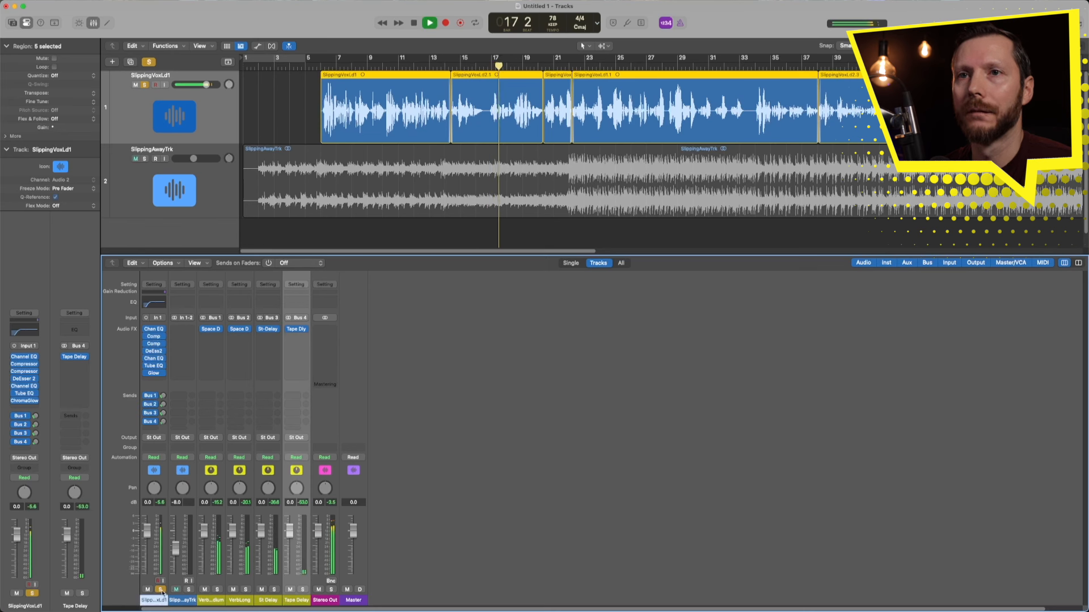
{"action": "key", "text": "s"}
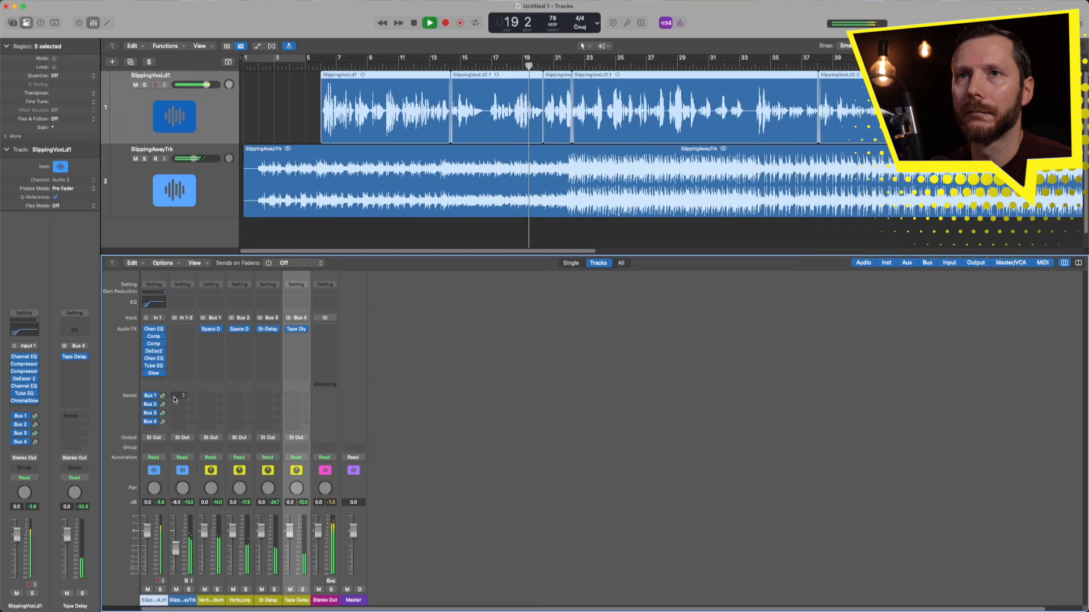
{"action": "mouse_move", "coordinate": [163, 399]}
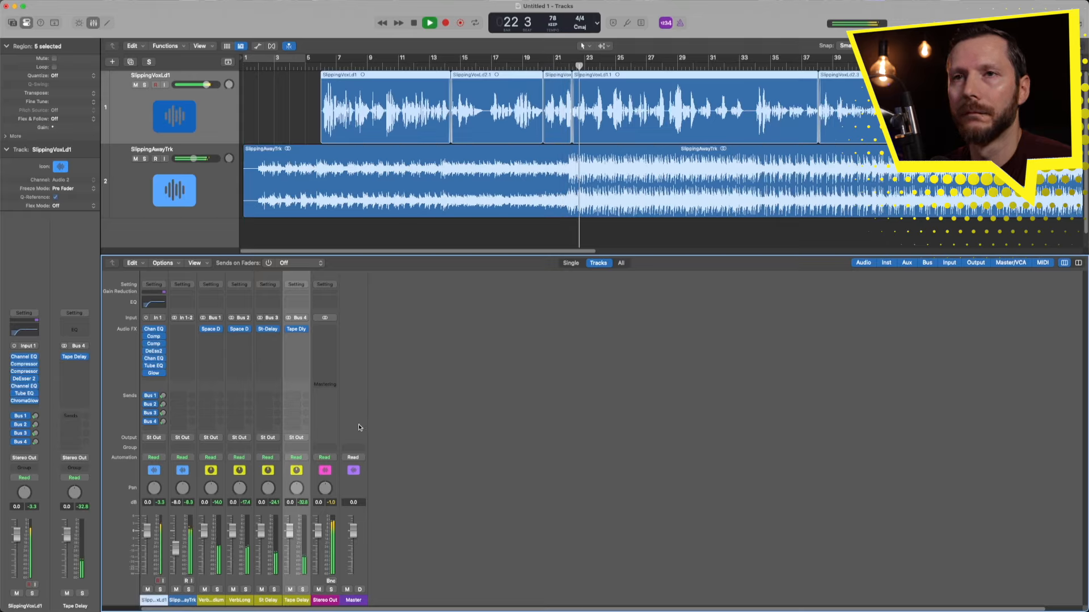
- Compare the dry and processed lead vocal in the mix by bypassing and re-enabling all its plug-ins and sends during playback
{"action": "left_click_drag", "start_coordinate": [146, 329], "coordinate": [145, 429]}
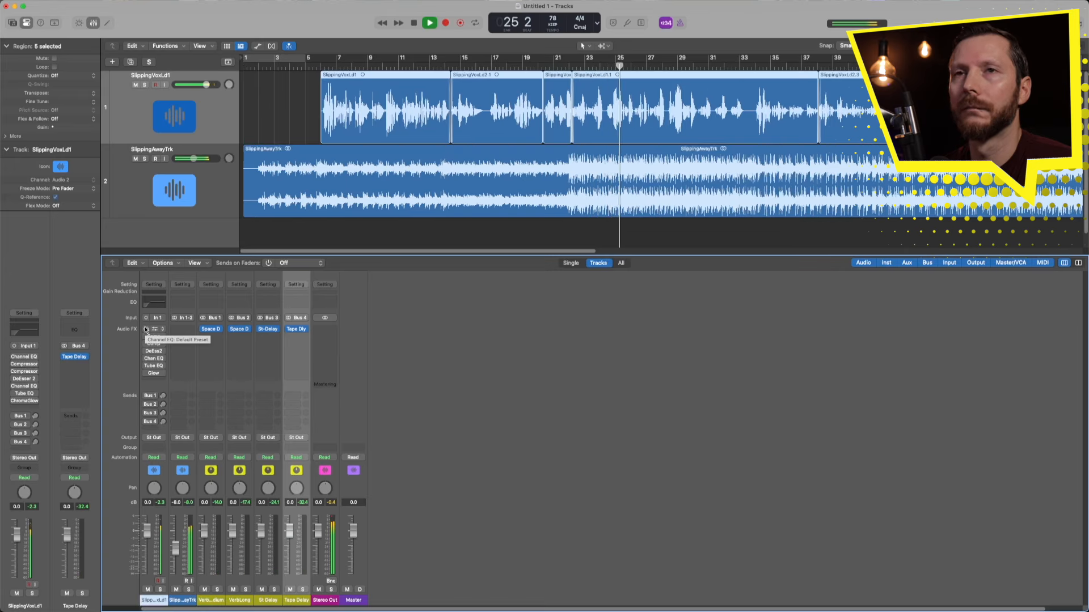
{"action": "left_click_drag", "start_coordinate": [145, 329], "coordinate": [141, 429]}
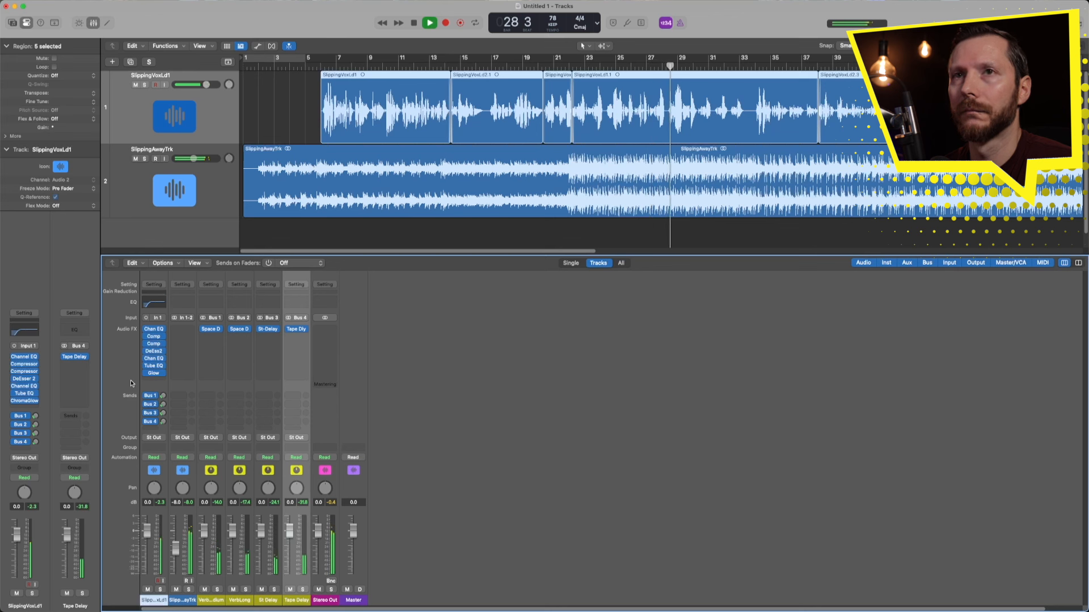
{"action": "left_click", "coordinate": [146, 329], "text": "alt"}
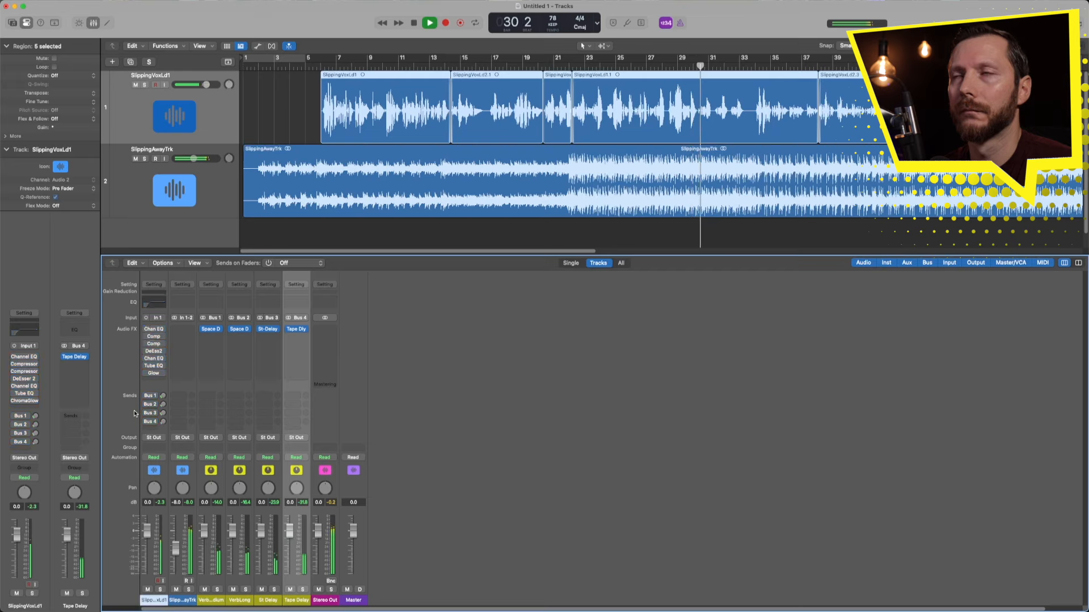
{"action": "left_click", "coordinate": [146, 330], "text": "alt"}
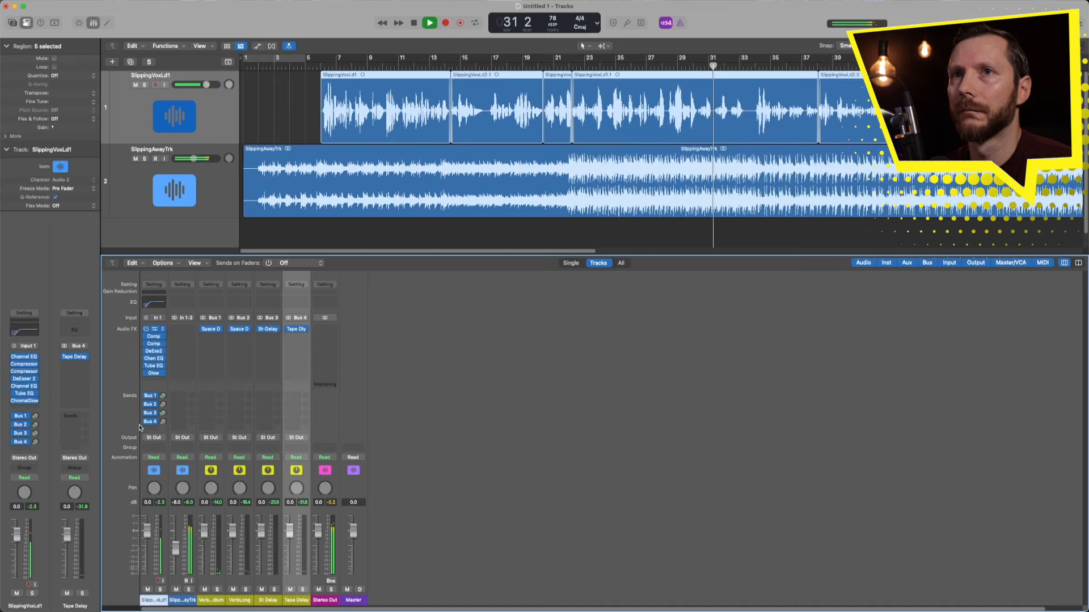
{"action": "left_click", "coordinate": [146, 329], "text": "alt"}
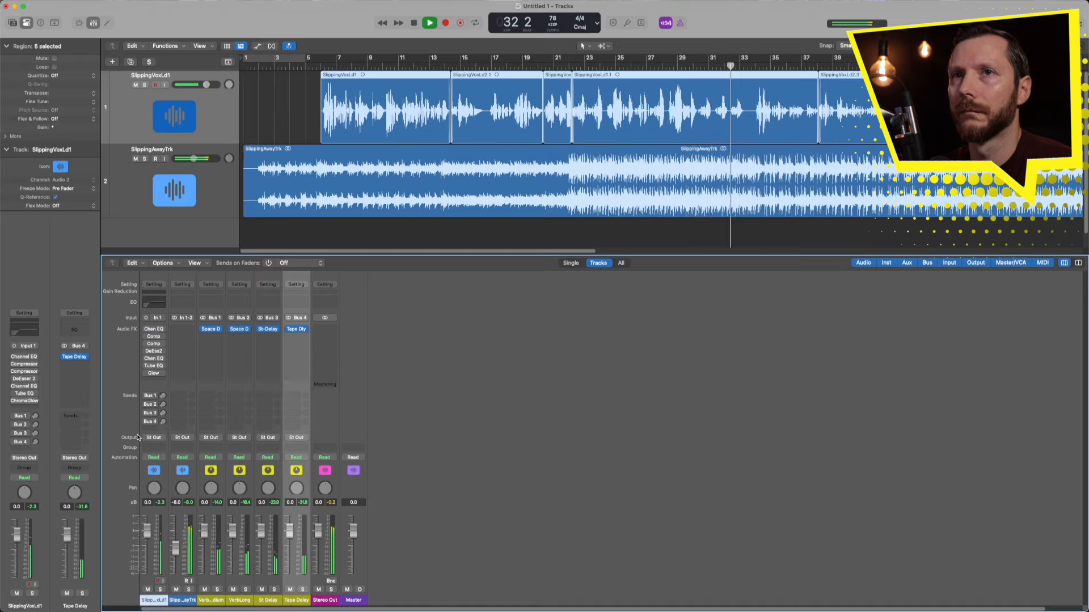
{"action": "left_click", "coordinate": [146, 329], "text": "alt"}
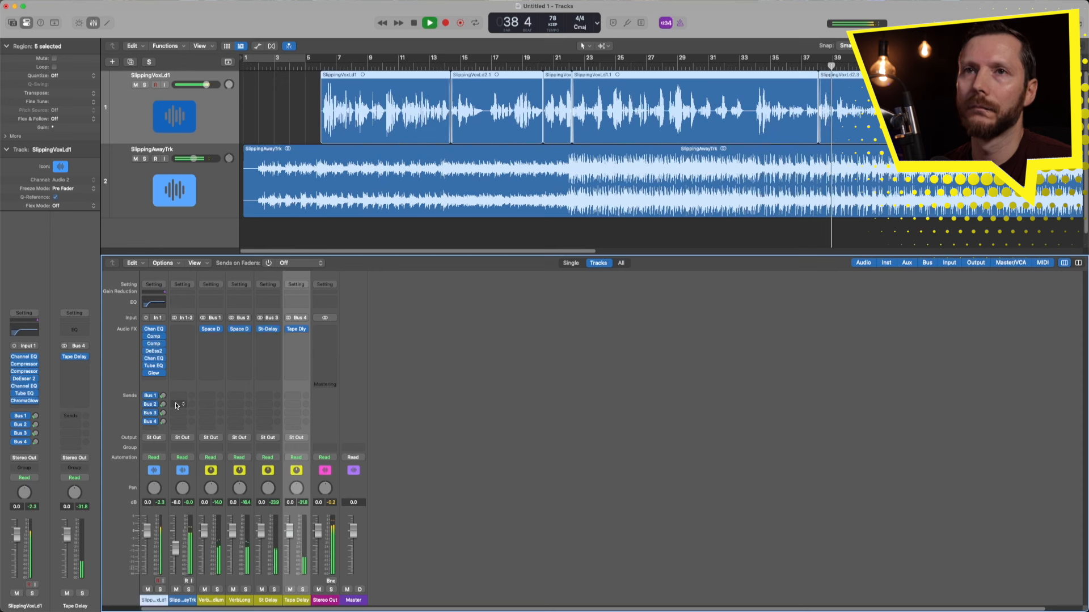
- Fine-tune the lead vocal's Bus 1 send level during playback and stop the song
{"action": "mouse_move", "coordinate": [163, 398]}
{"action": "left_click_drag", "start_coordinate": [163, 399], "coordinate": [164, 400]}
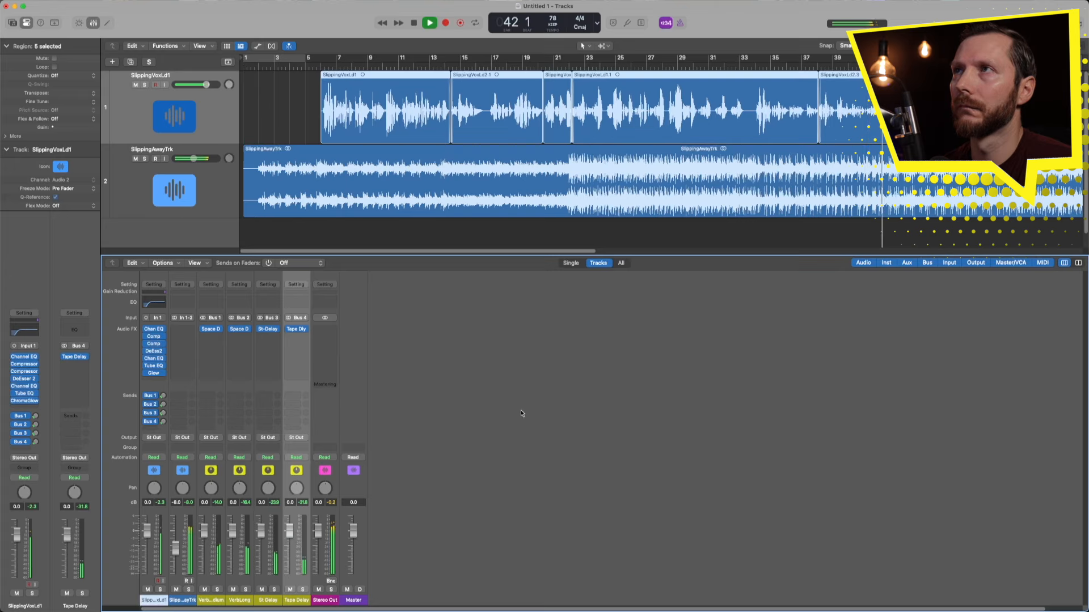
{"action": "key", "text": "space"}
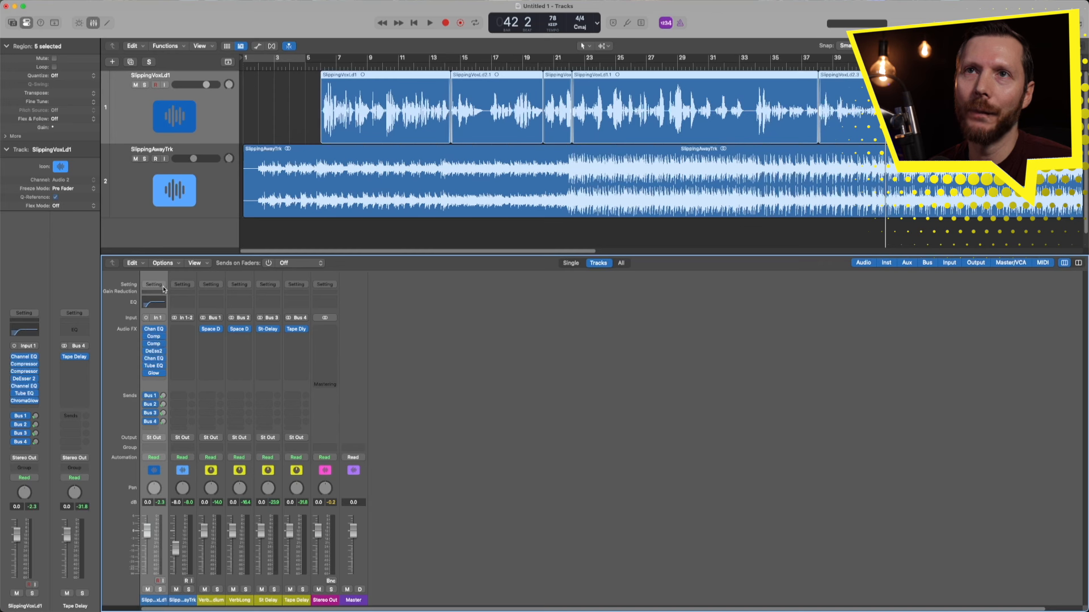
- Save the lead vocal's channel strip setting as Vocal Chain and open the list of settings on the SlippingAwayTrk channel
{"action": "left_click", "coordinate": [156, 286]}
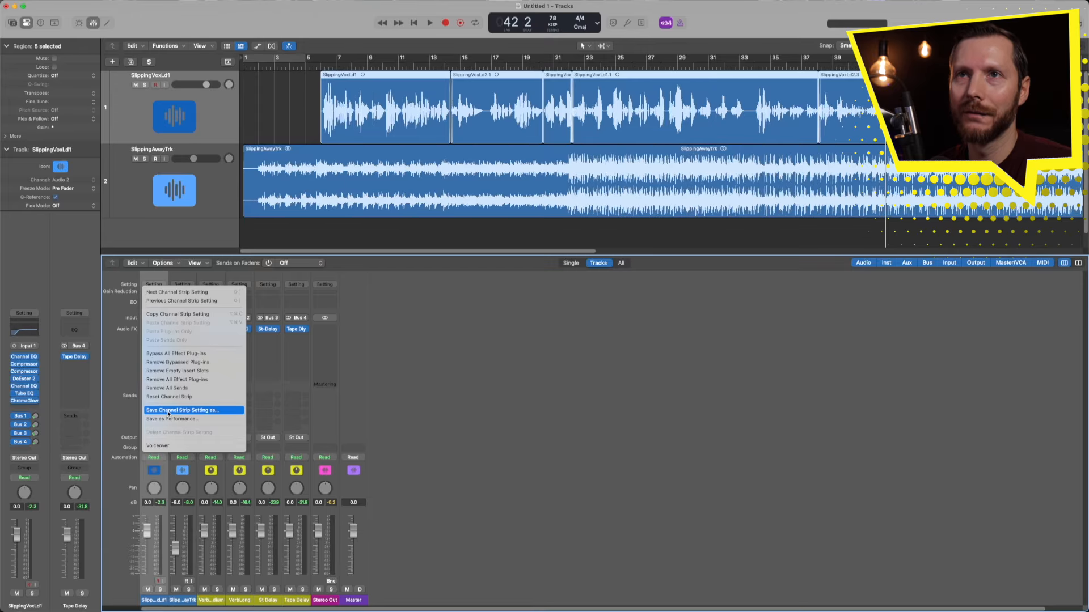
{"action": "left_click", "coordinate": [167, 413]}
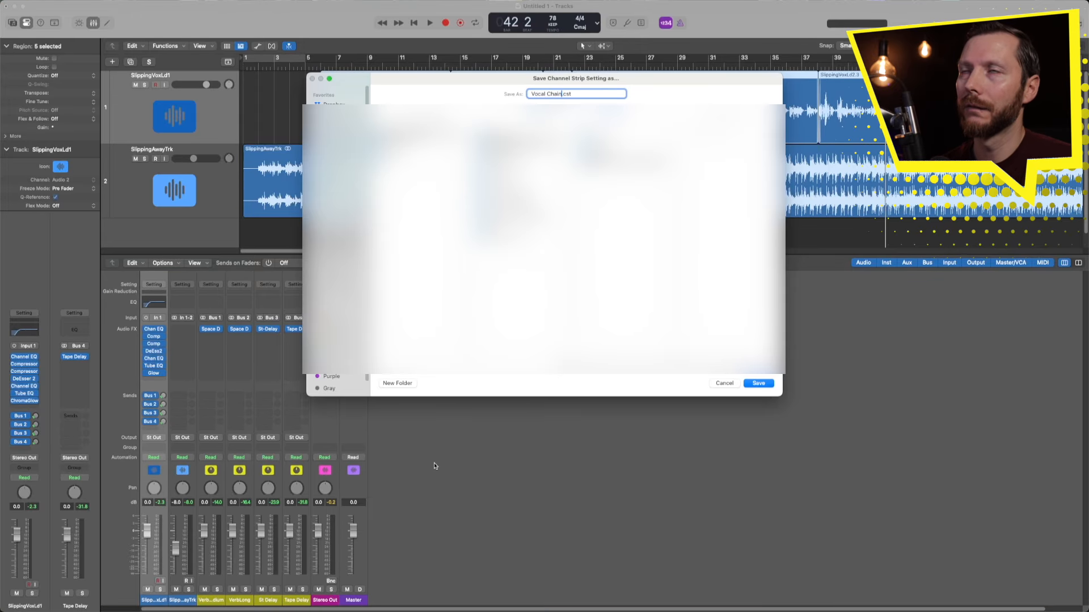
{"action": "type", "text": "Vocal Chain"}
{"action": "key", "text": "Return"}
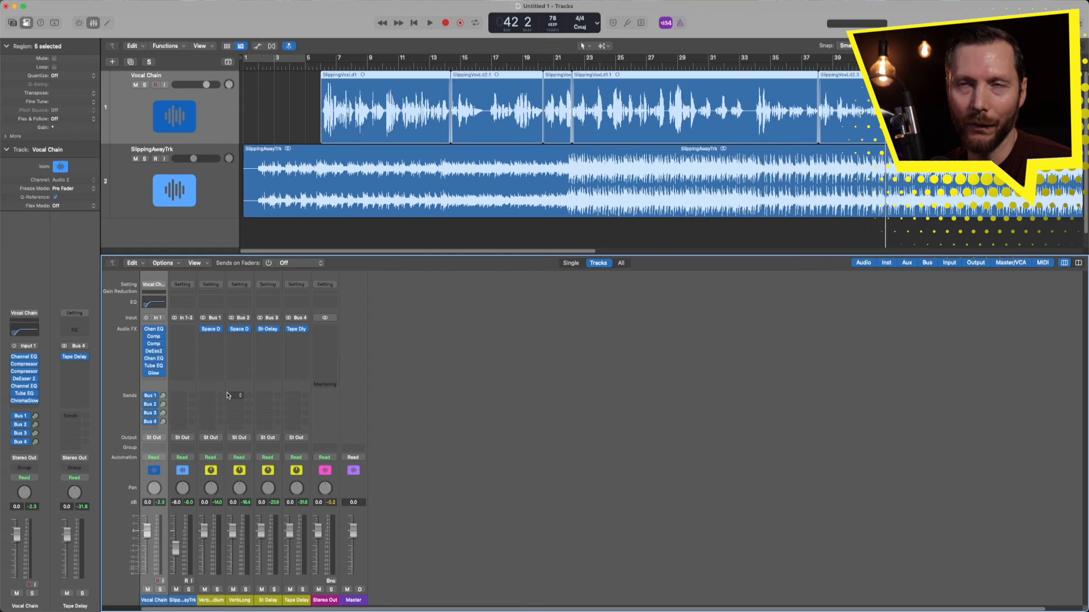
{"action": "left_click", "coordinate": [183, 286]}
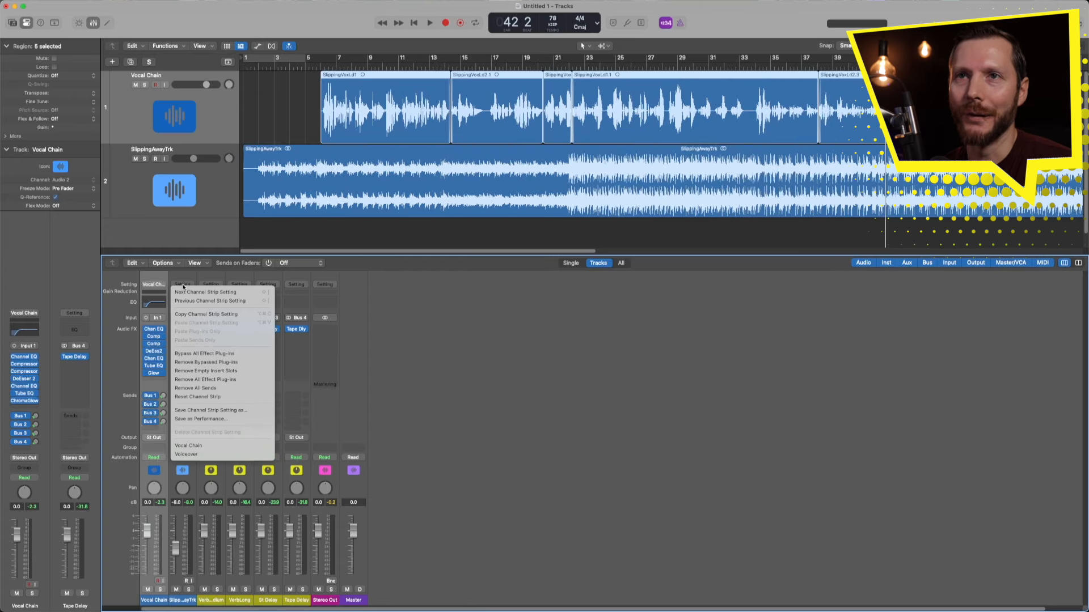